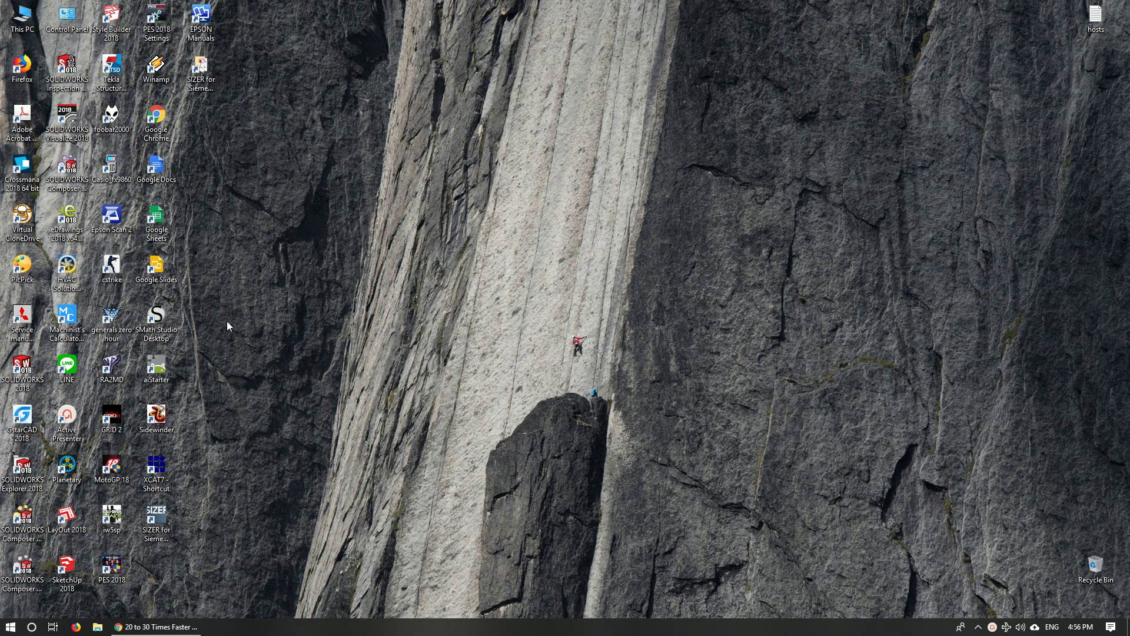
Check the installed graphics card under Display adapters in Device Manager.
right_click(22, 17)
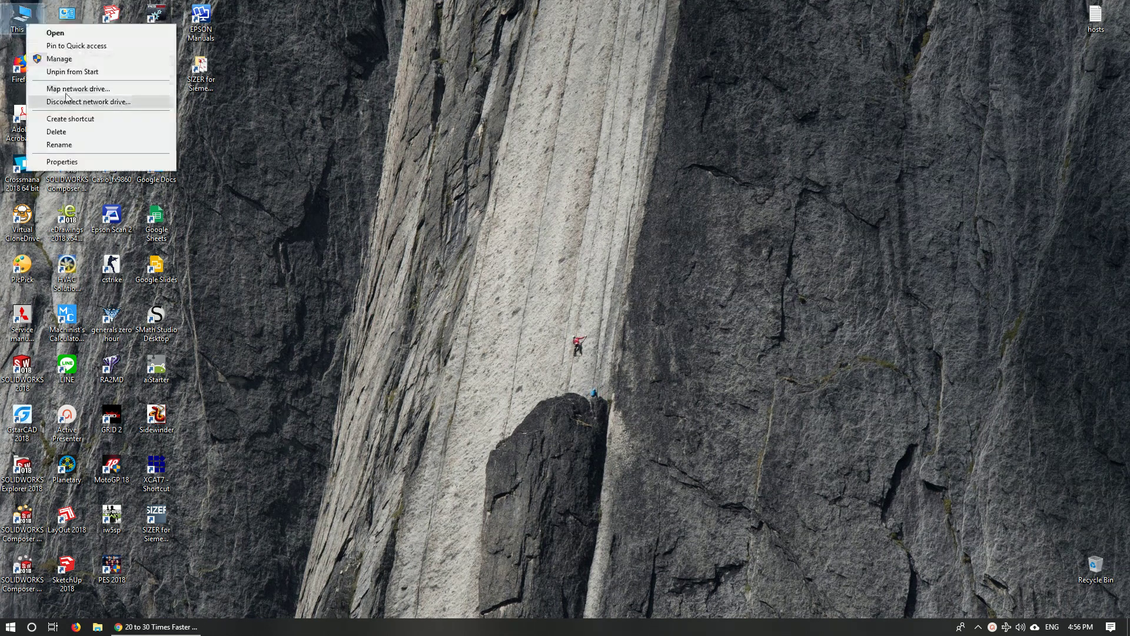
left_click(75, 162)
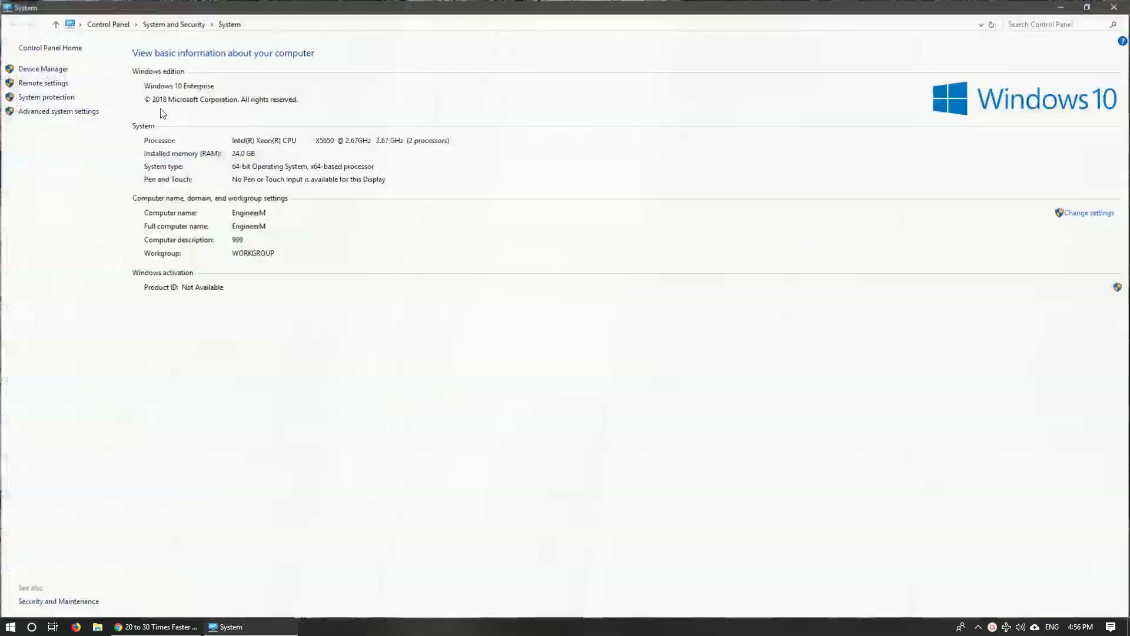
left_click(43, 69)
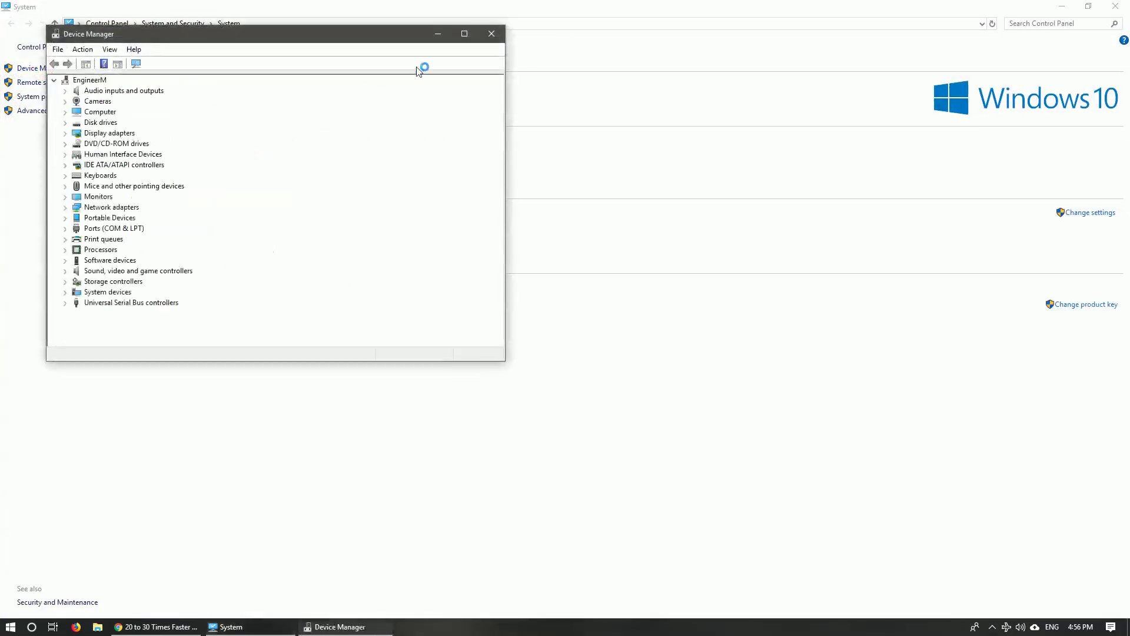
left_click(1116, 7)
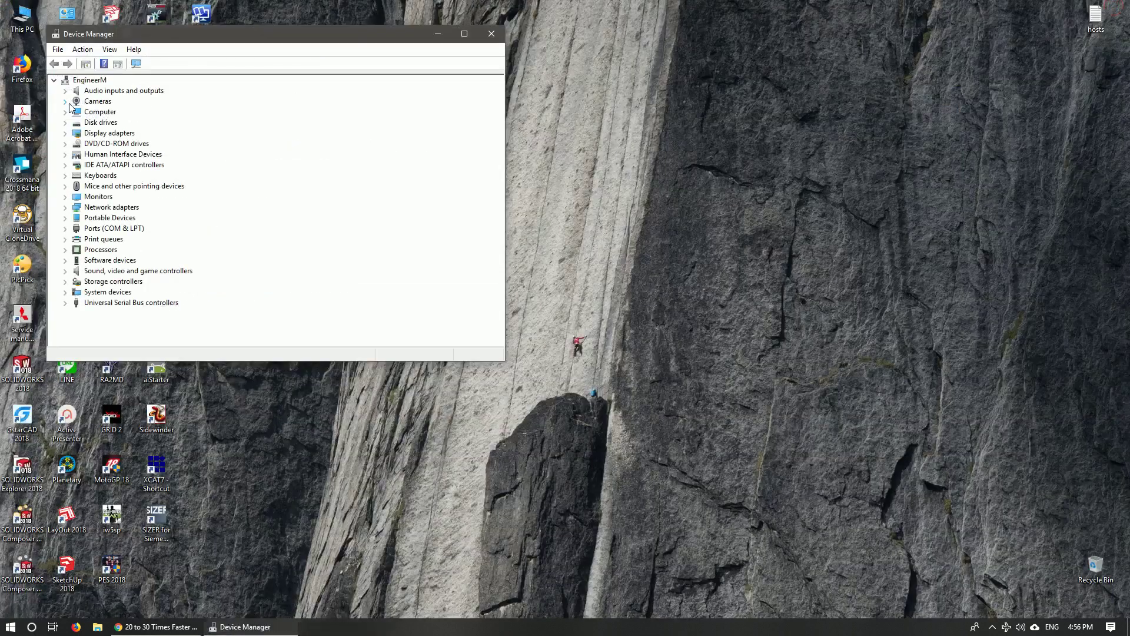
left_click(65, 134)
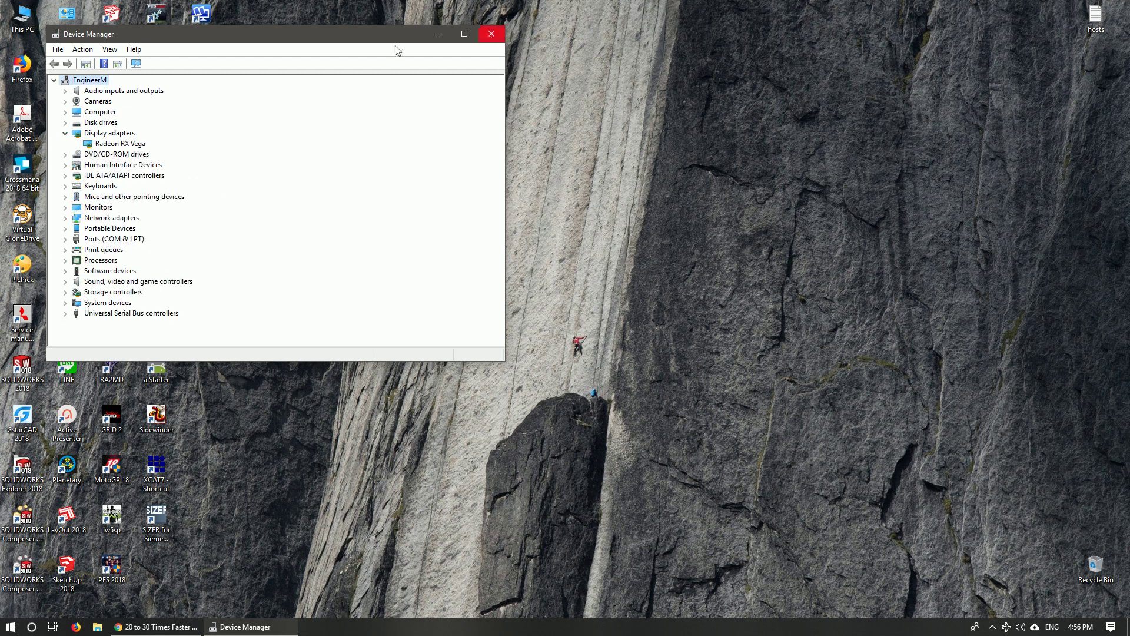
left_click_drag(168, 41, 465, 124)
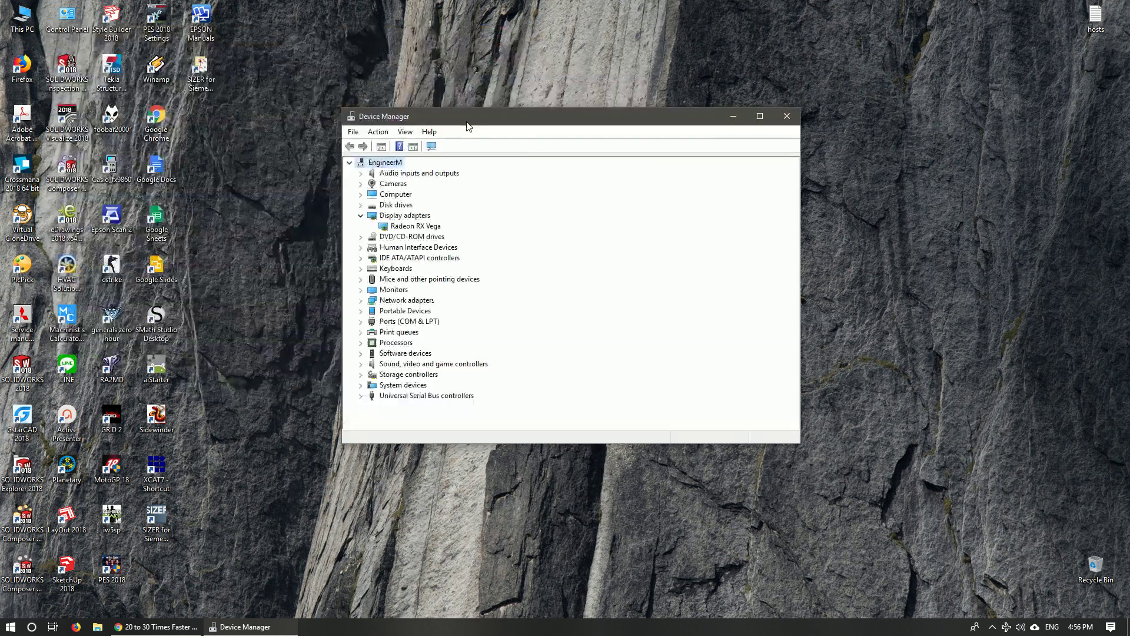
left_click(786, 118)
Refresh the desktop twice.
right_click(390, 283)
left_click(405, 333)
right_click(318, 265)
left_click(373, 320)
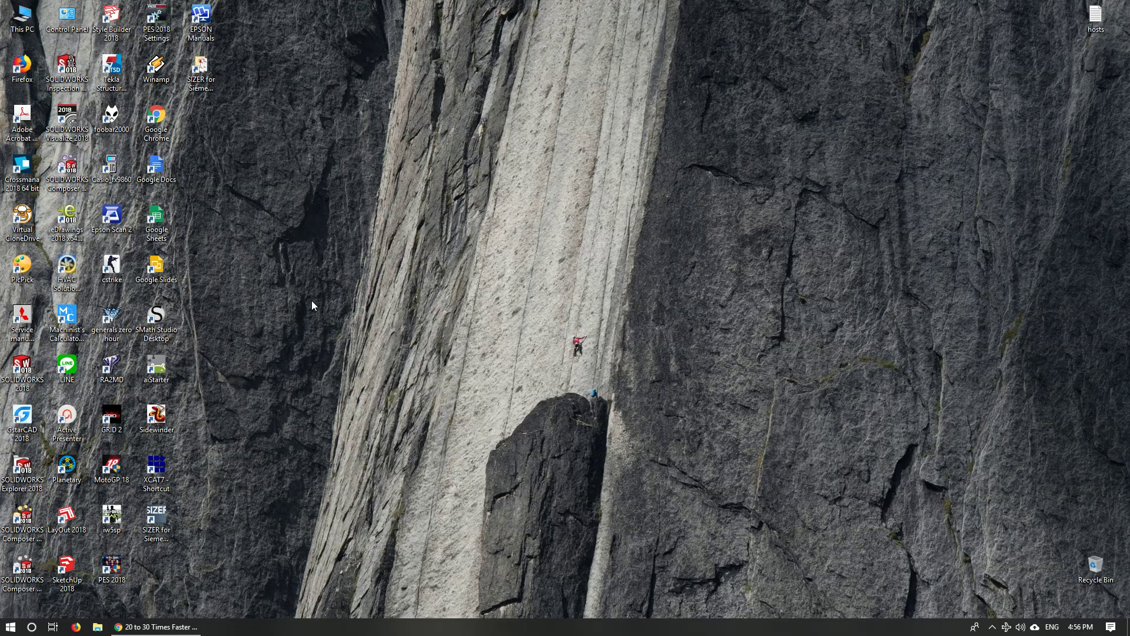
Launch SOLIDWORKS 2018, cancel the new document, and open Cha shop.SLDASM from Recent.
double_click(22, 368)
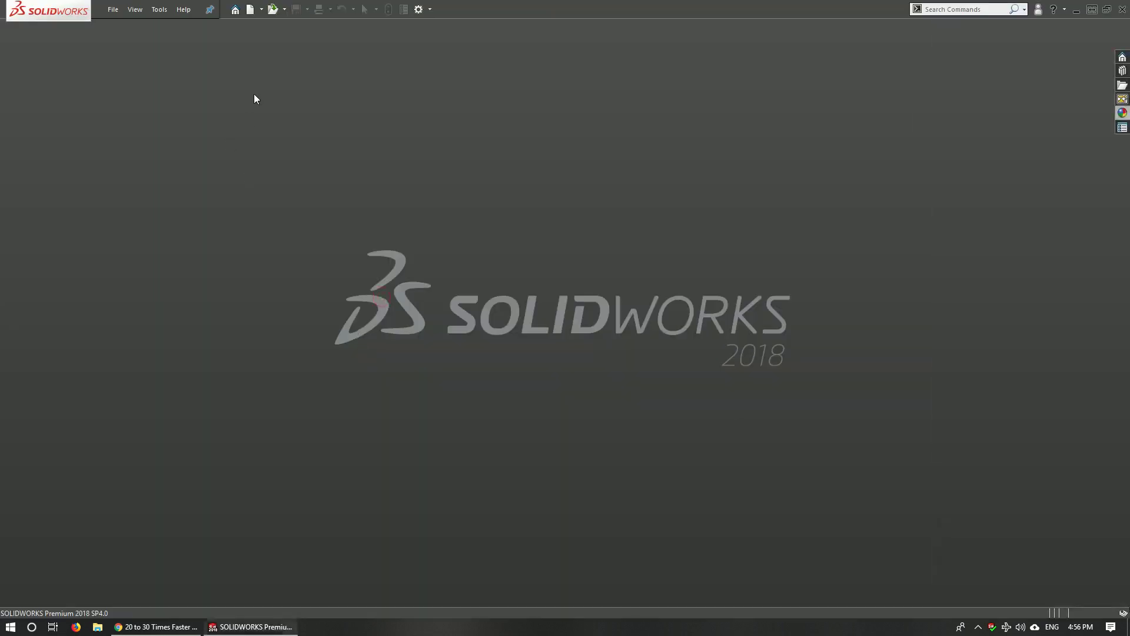
left_click(251, 12)
left_click(612, 169)
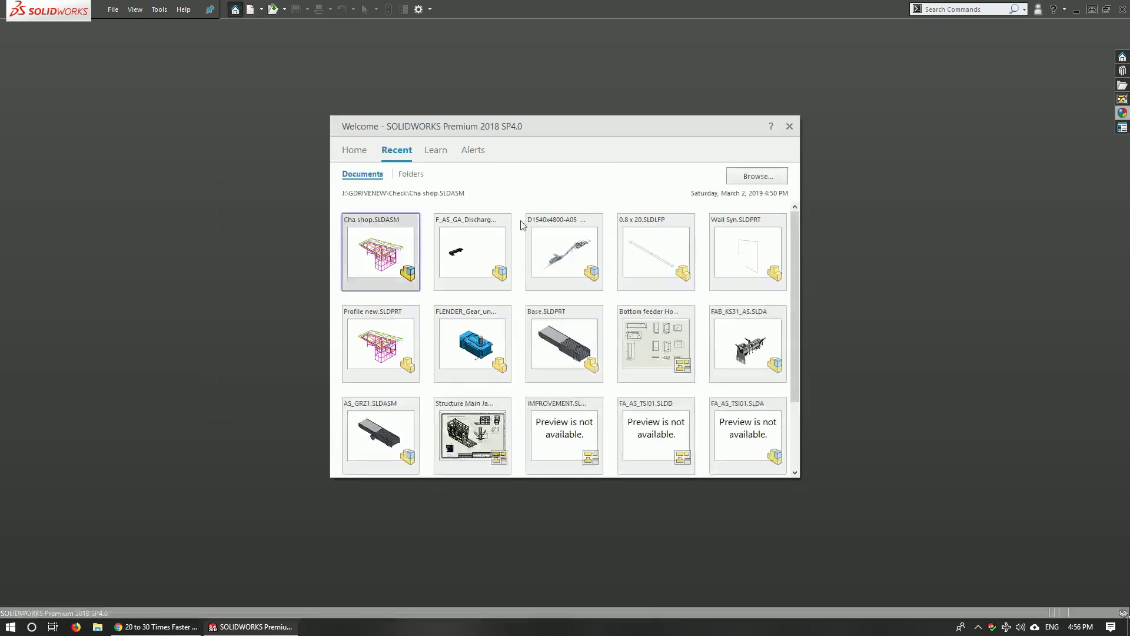
left_click(390, 258)
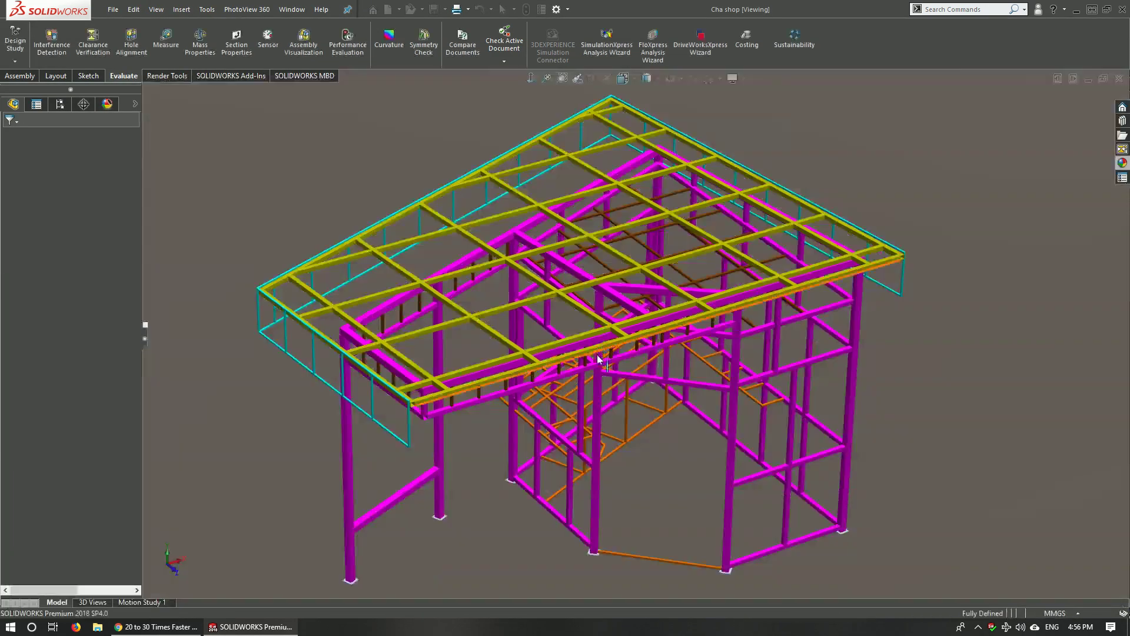
Orbit and zoom the Cha shop frame, checking View Settings, to gauge rotation smoothness.
middle_click_drag(681, 349, 706, 311)
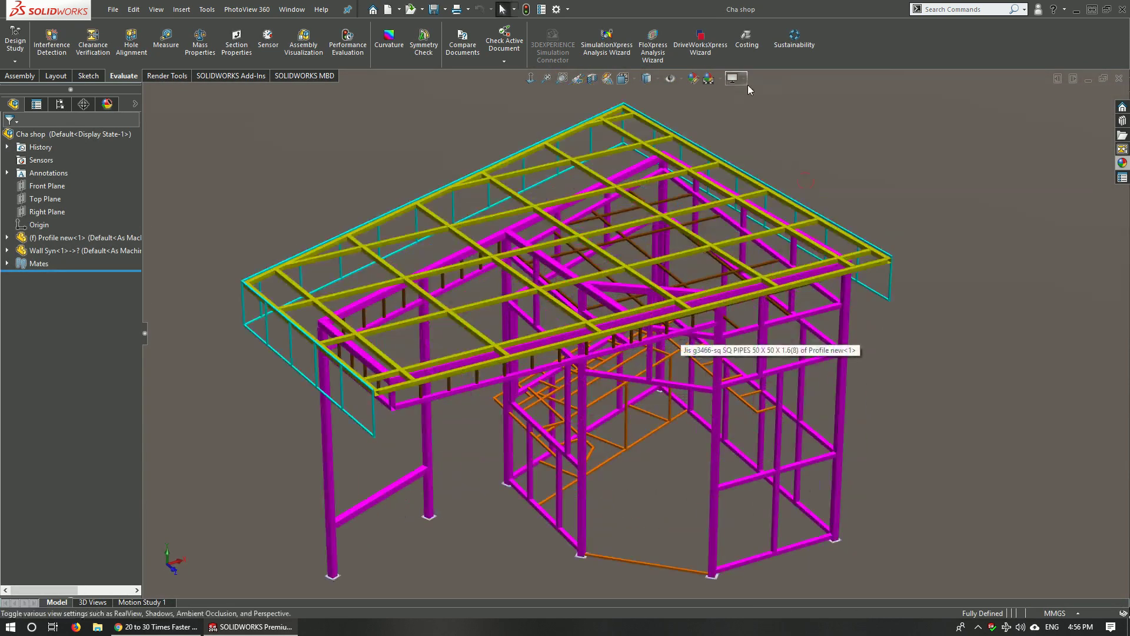
left_click(744, 79)
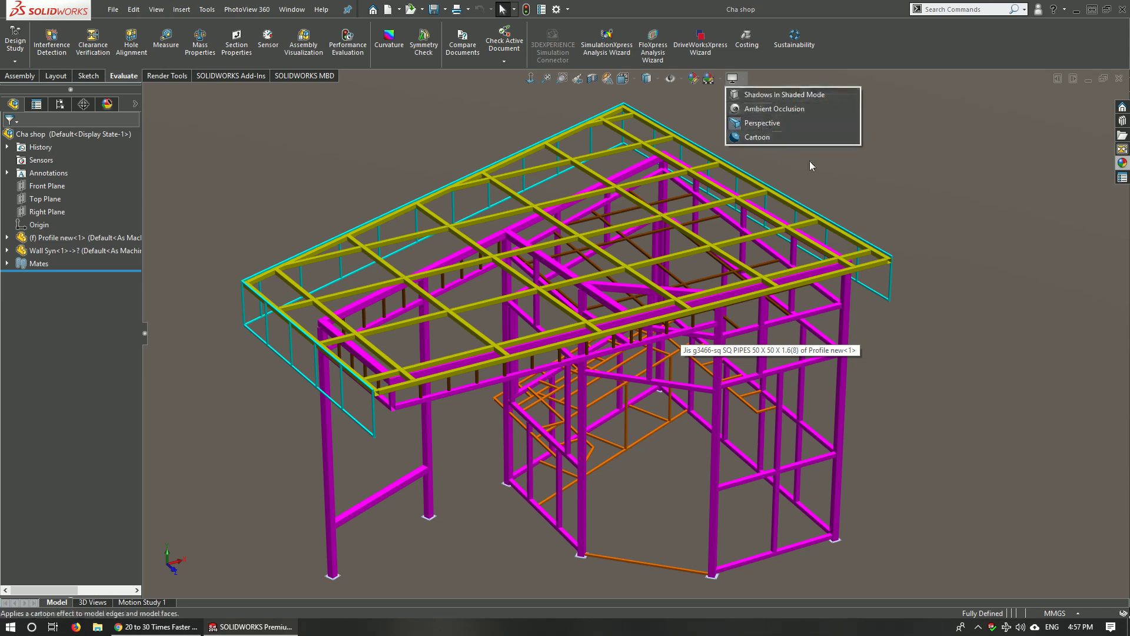
mouse_move(854, 179)
middle_mouse_down()
mouse_move(723, 261)
mouse_move(843, 173)
middle_mouse_up()
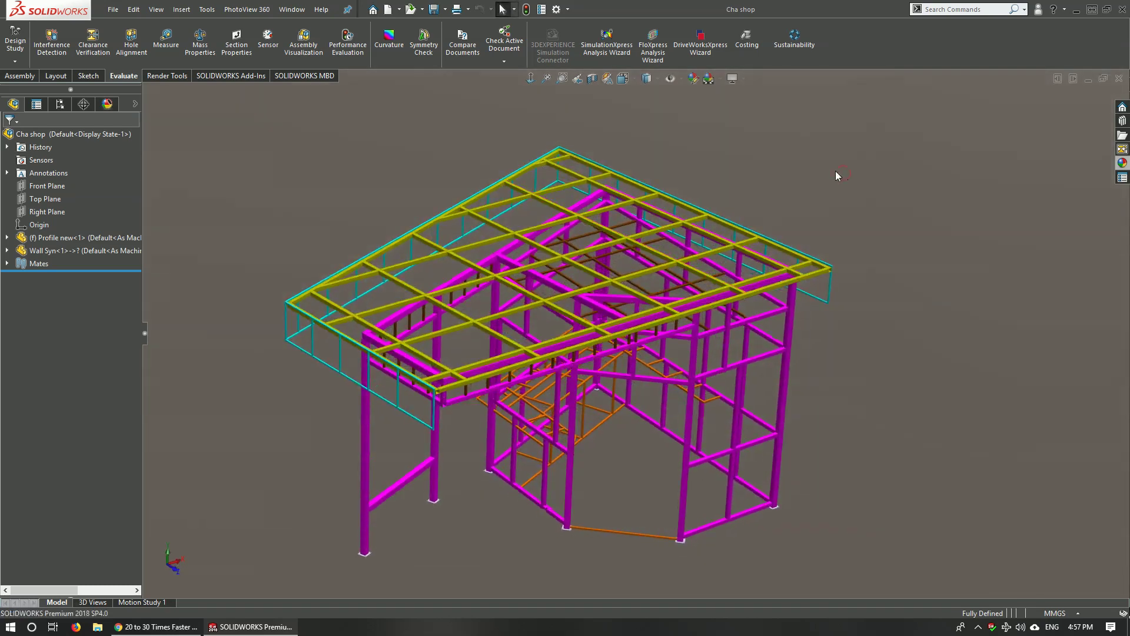
scroll(706, 359, "up", 1)
scroll(764, 387, "up", 1)
mouse_move(764, 387)
middle_mouse_down()
mouse_move(619, 220)
mouse_move(389, 209)
mouse_move(793, 166)
middle_mouse_up()
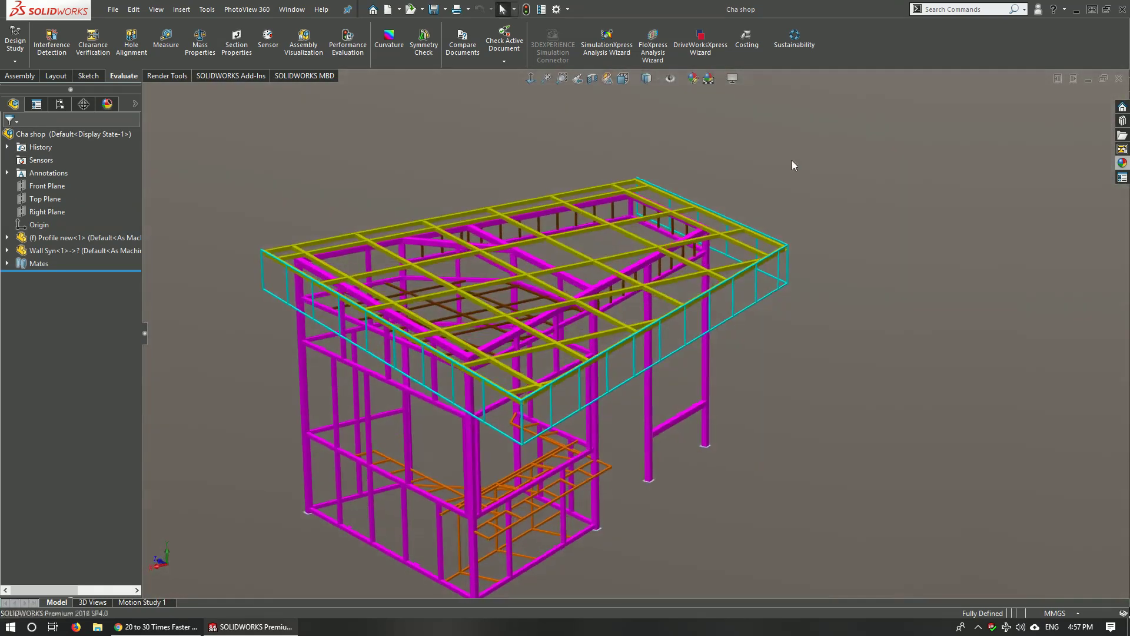
mouse_move(759, 226)
middle_mouse_down()
mouse_move(488, 368)
mouse_move(649, 299)
middle_mouse_up()
Zoom and orbit the frame toward the roof, then quit SOLIDWORKS.
scroll(649, 299, "down", 2)
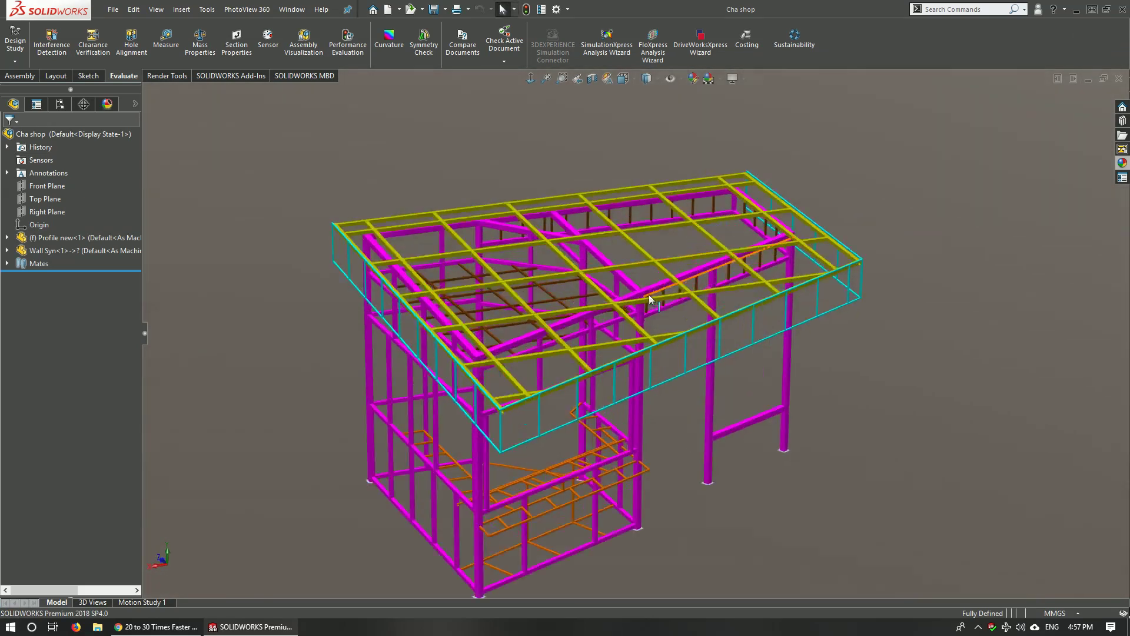
scroll(553, 409, "up", 2)
scroll(724, 400, "down", 3)
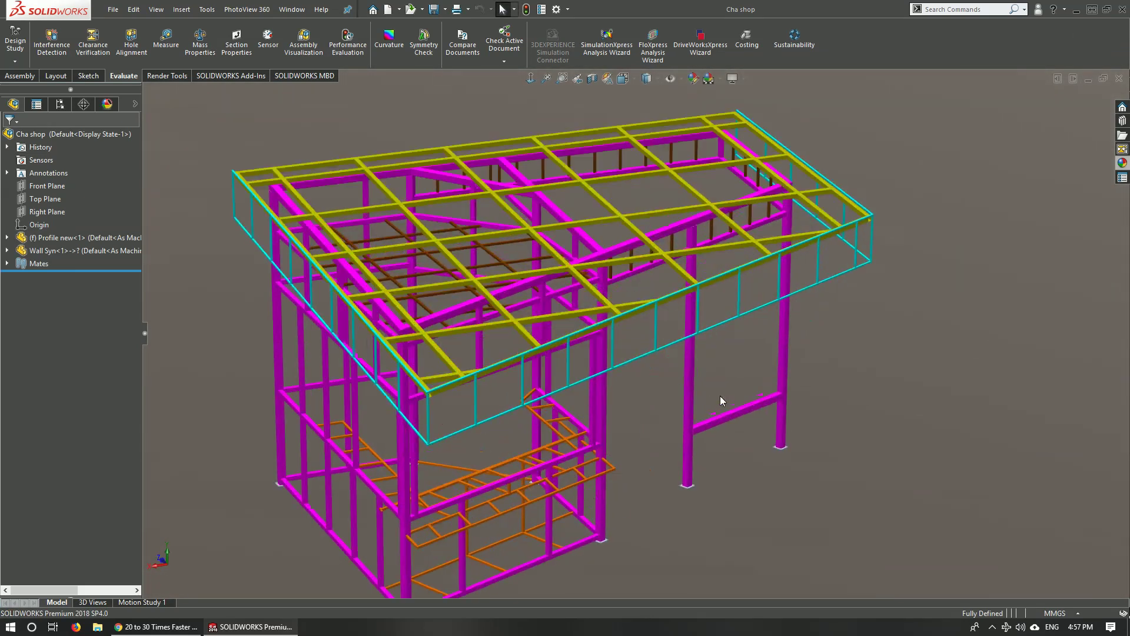
scroll(723, 401, "up", 1)
middle_click_drag(723, 401, 792, 356)
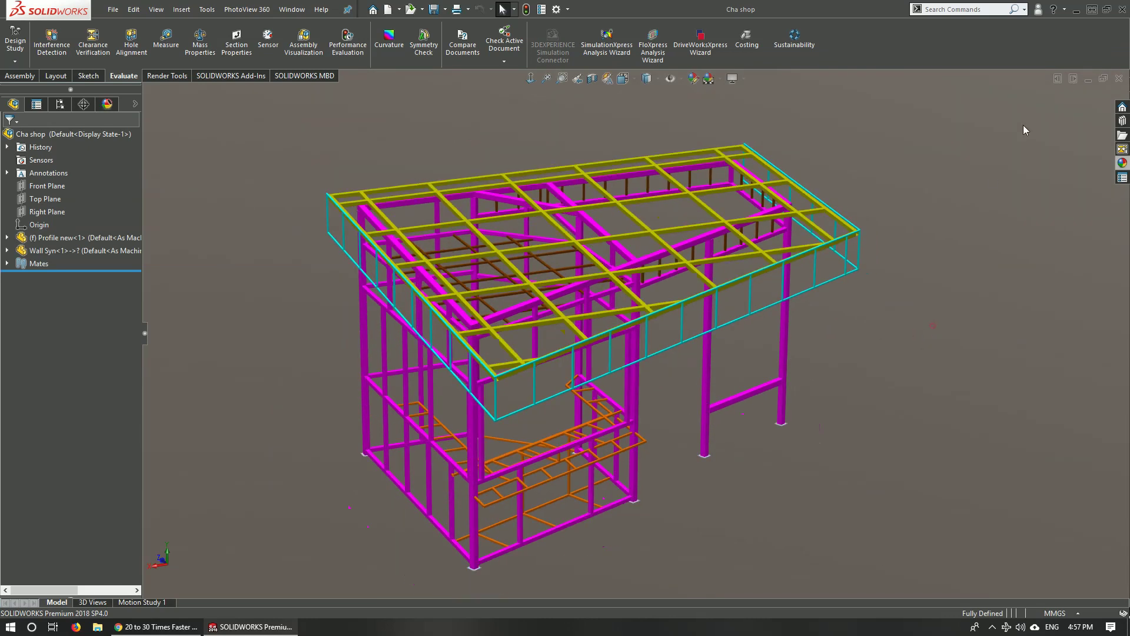
left_click(1122, 9)
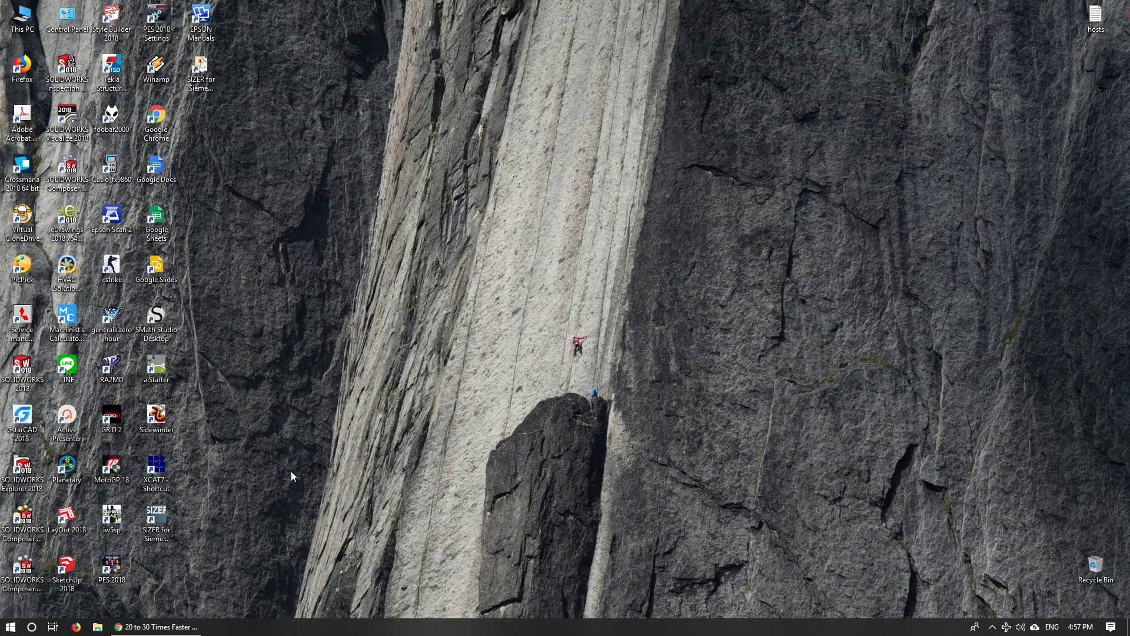
Launch regedit from the Run prompt and expand HKEY_CURRENT_USER\Software.
key("super+r")
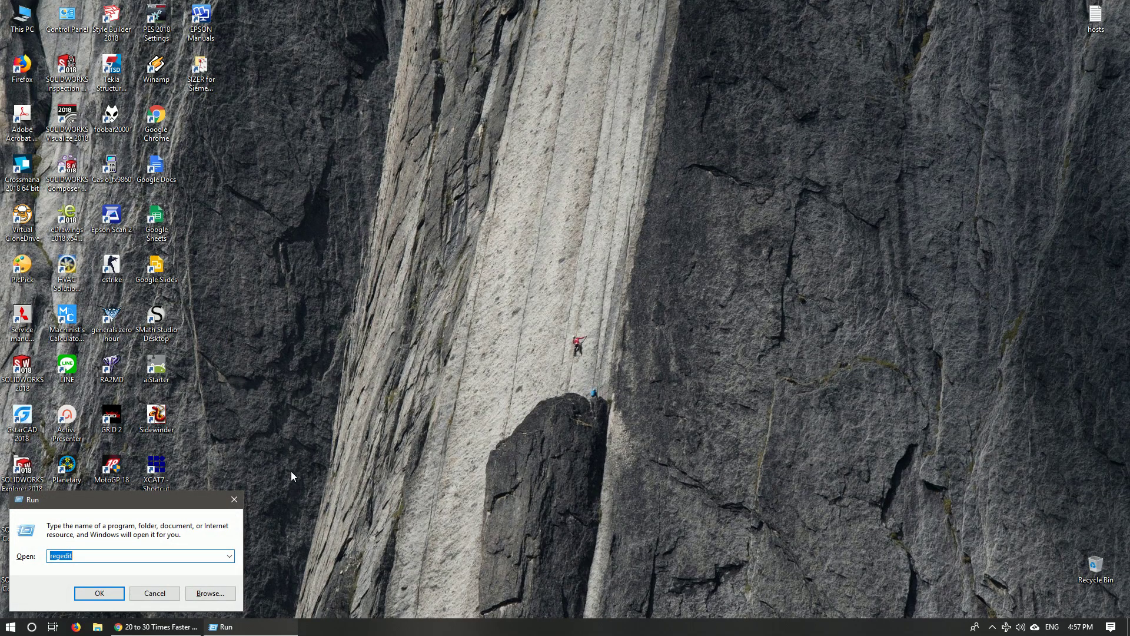
key("Return")
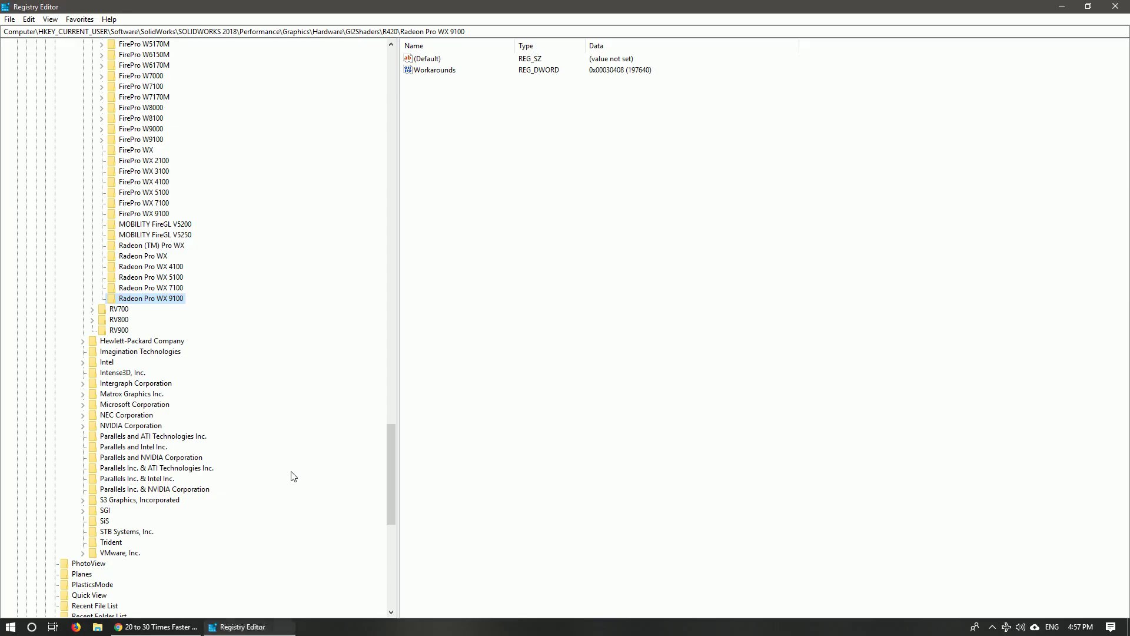
scroll(320, 333, "up", 5)
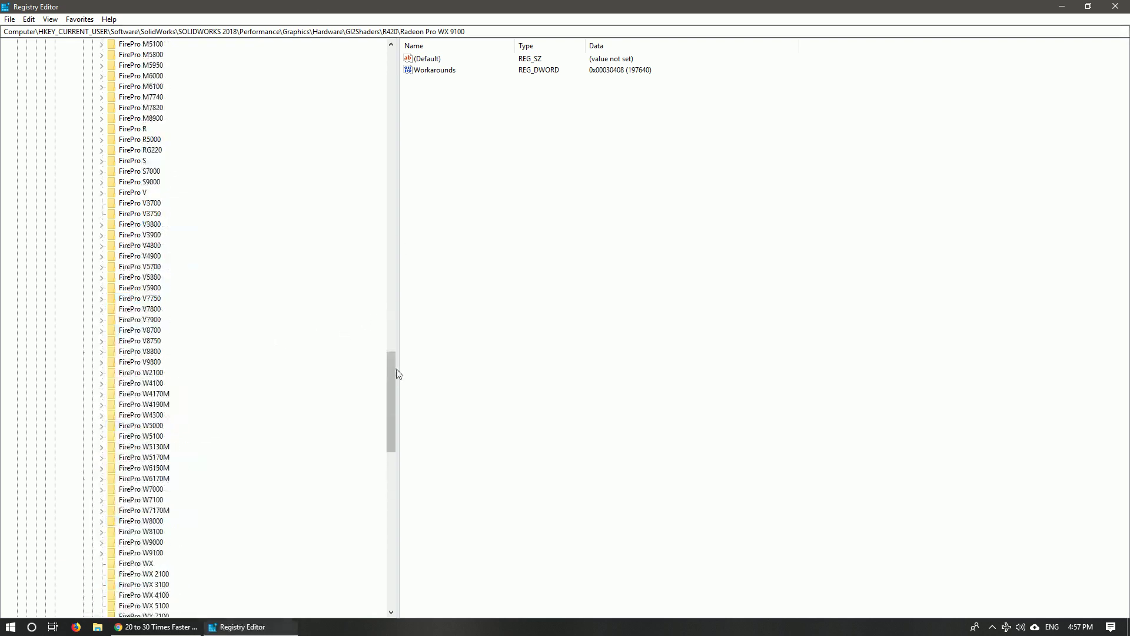
left_click_drag(394, 379, 383, 88)
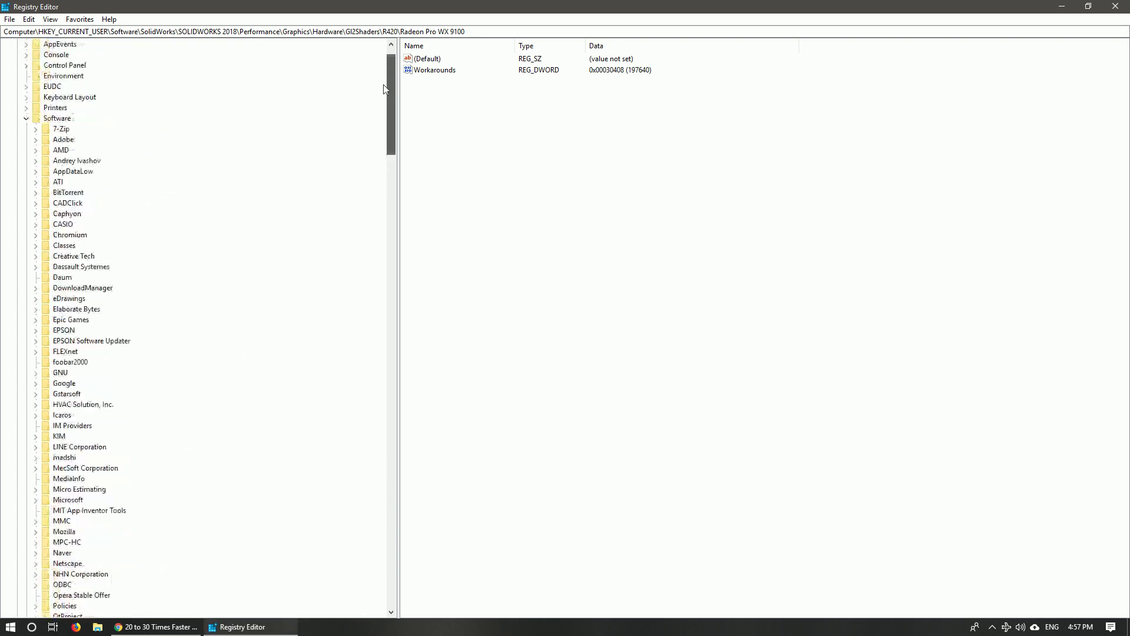
left_click(26, 119)
left_click(17, 66)
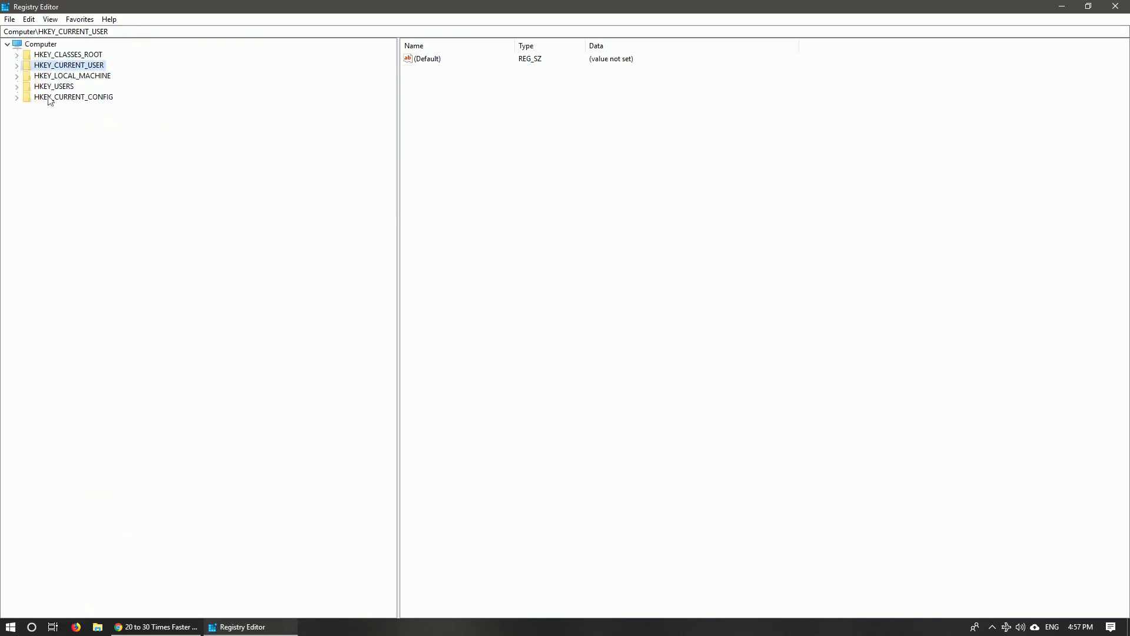
left_click(17, 67)
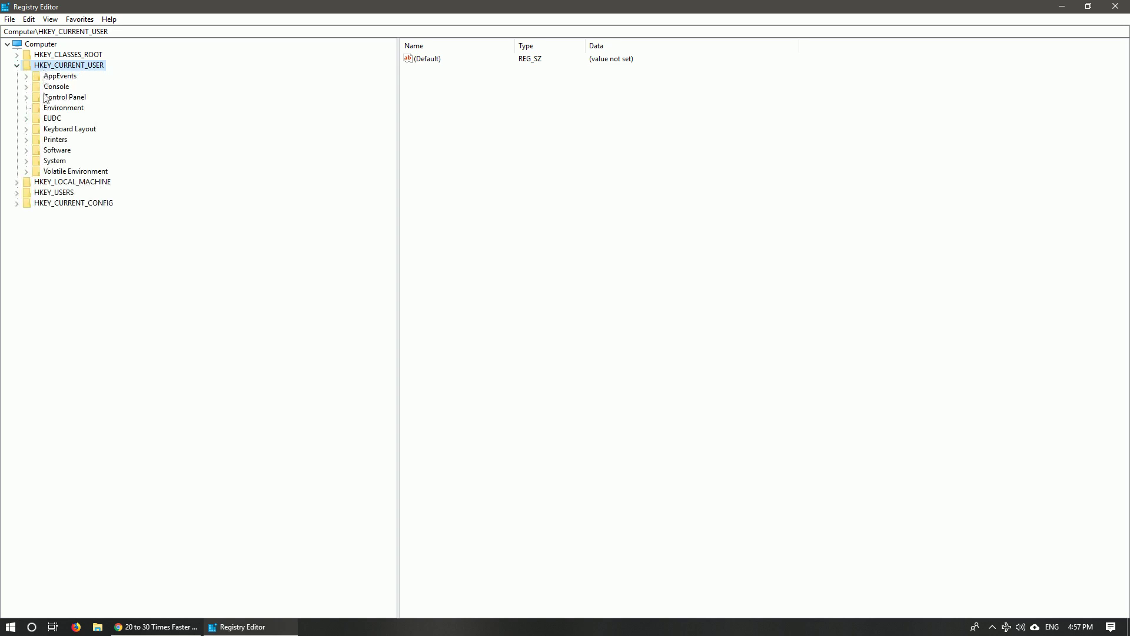
left_click(26, 151)
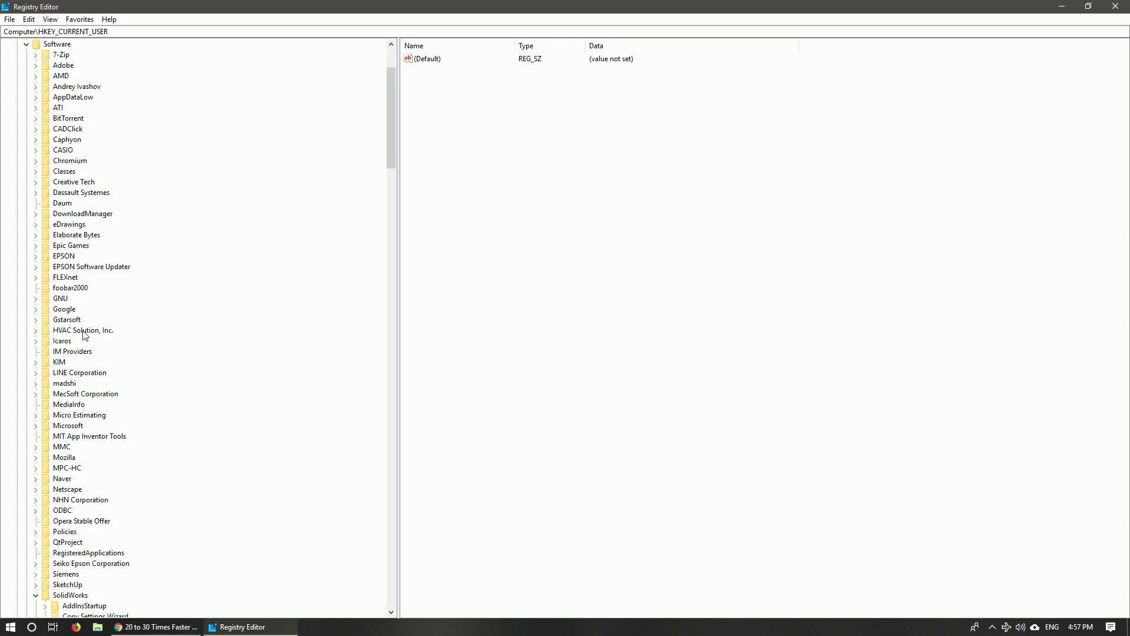
Expand SolidWorks\SOLIDWORKS 2018 and locate its Performance key.
left_click(45, 351)
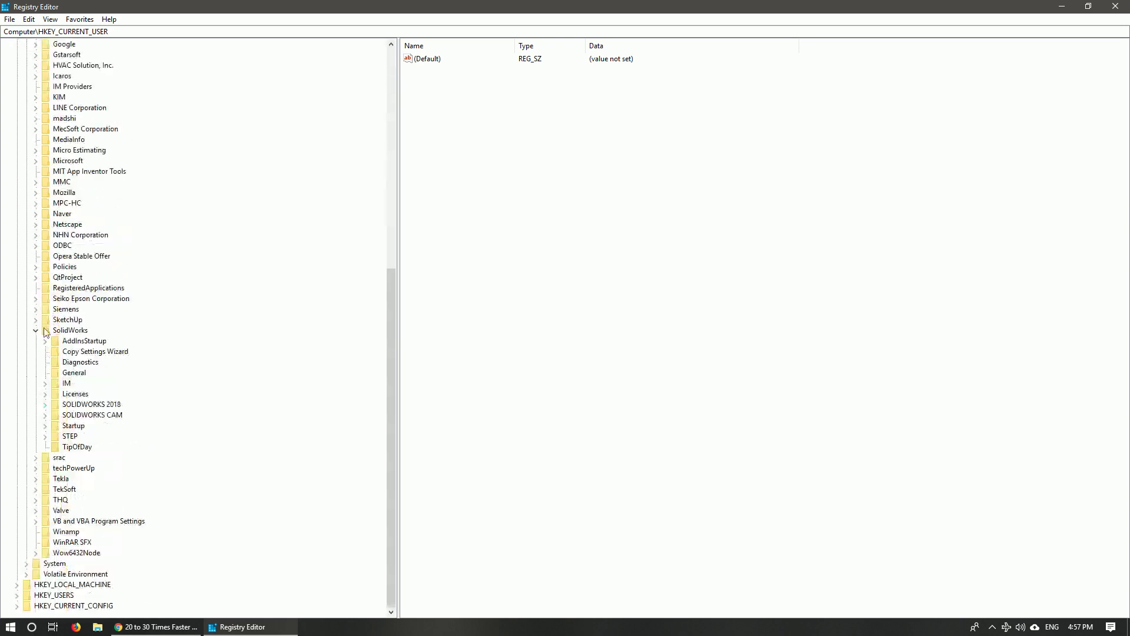
left_click(70, 331)
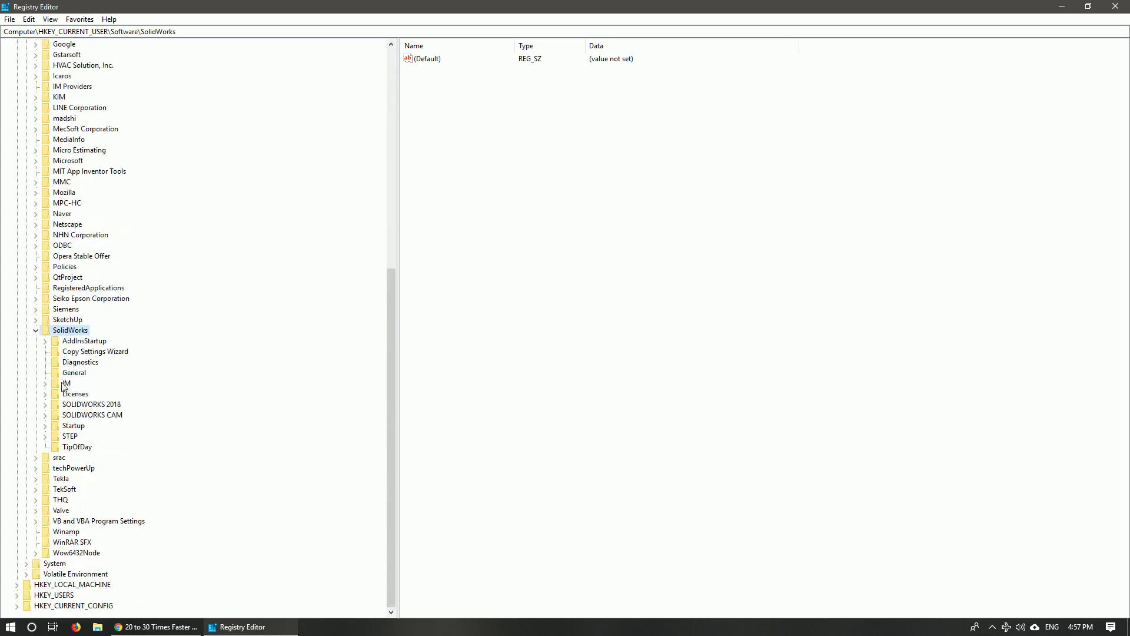
left_click(69, 404)
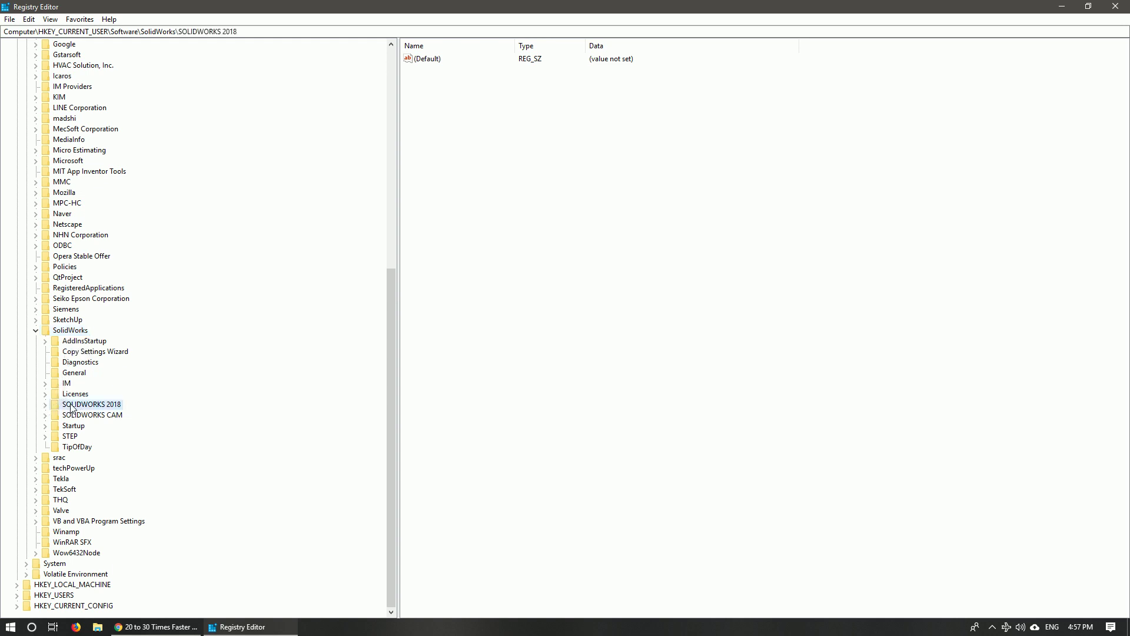
left_click(45, 404)
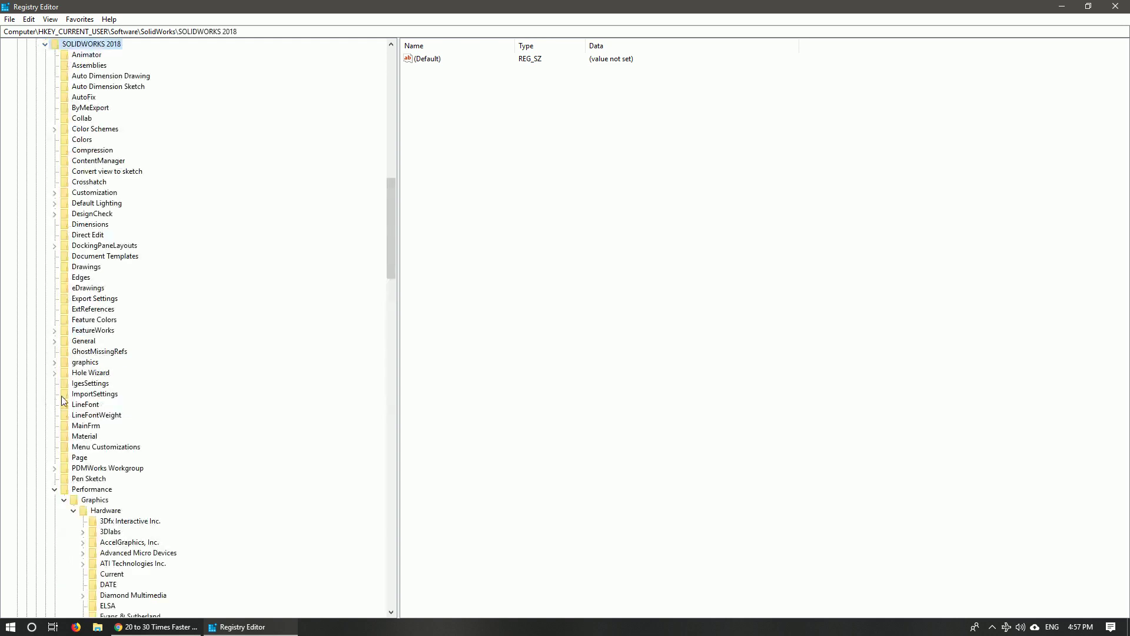
left_click(54, 489)
scroll(93, 193, "up", 3)
scroll(88, 209, "down", 9)
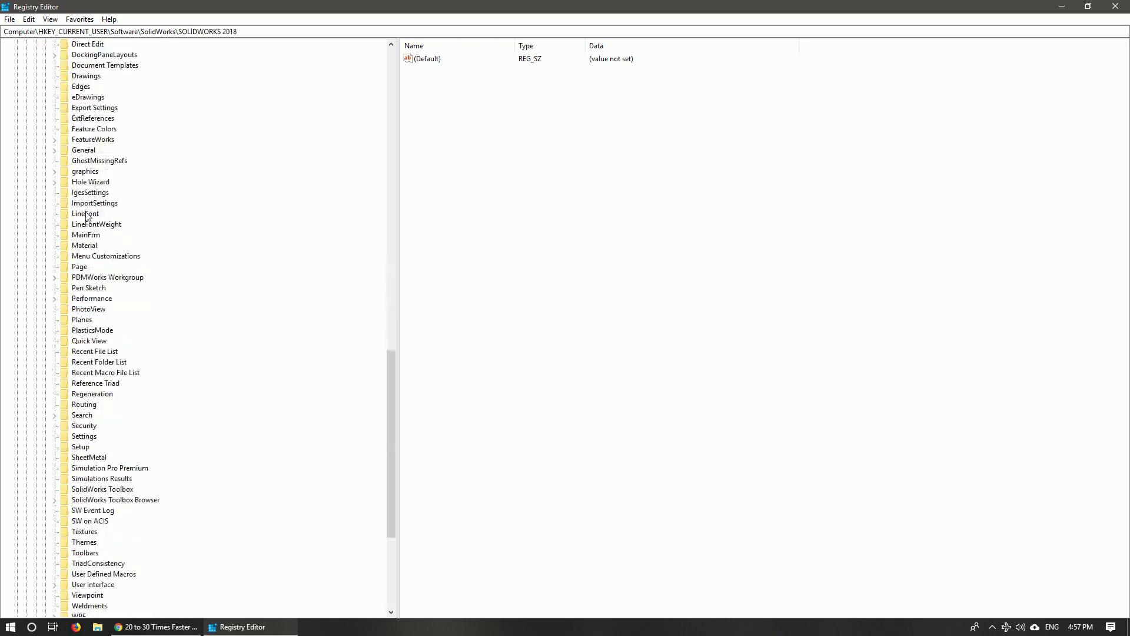
scroll(87, 215, "down", 3)
scroll(86, 218, "up", 4)
scroll(85, 221, "down", 3)
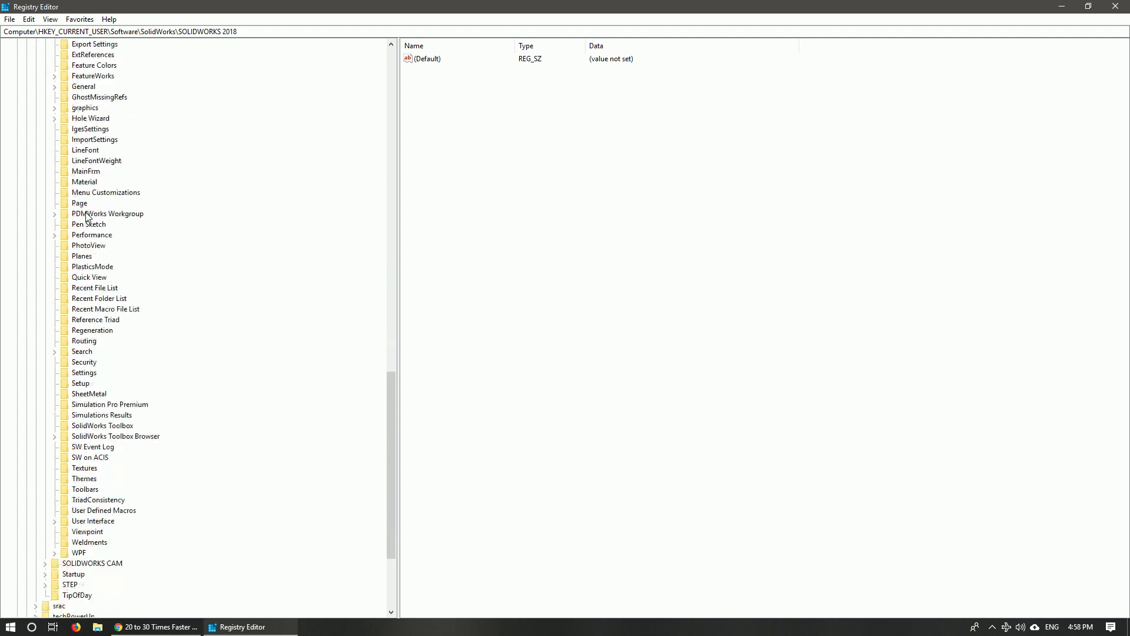
scroll(83, 222, "down", 3)
scroll(83, 280, "up", 2)
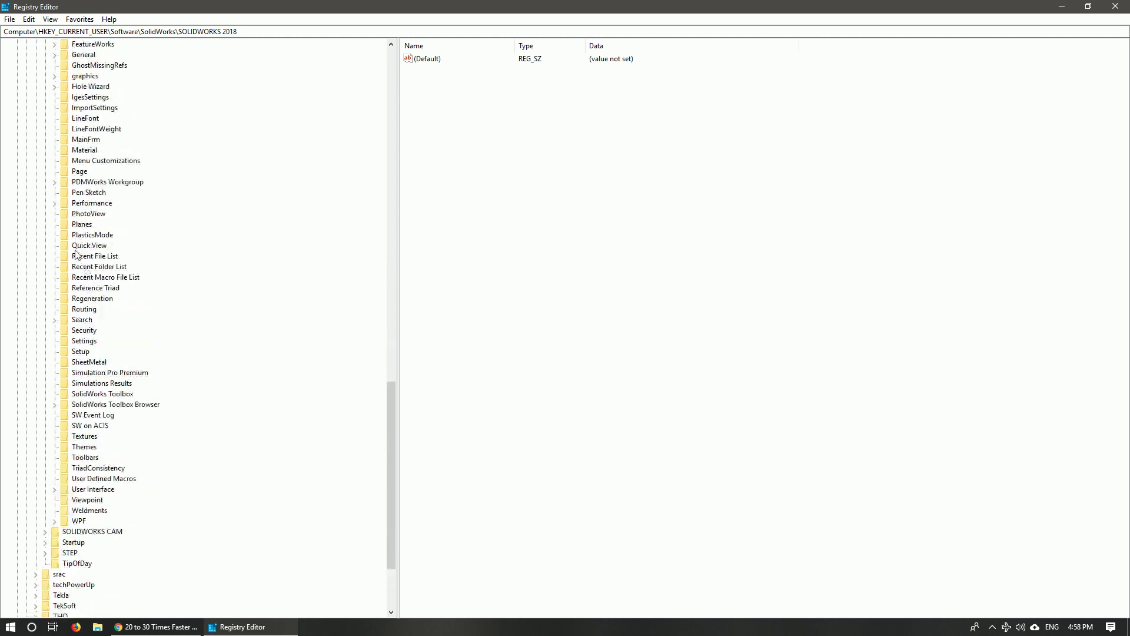
Collapse the R420, GI2Shaders and Hardware subtrees and select the Performance key.
left_click(54, 204)
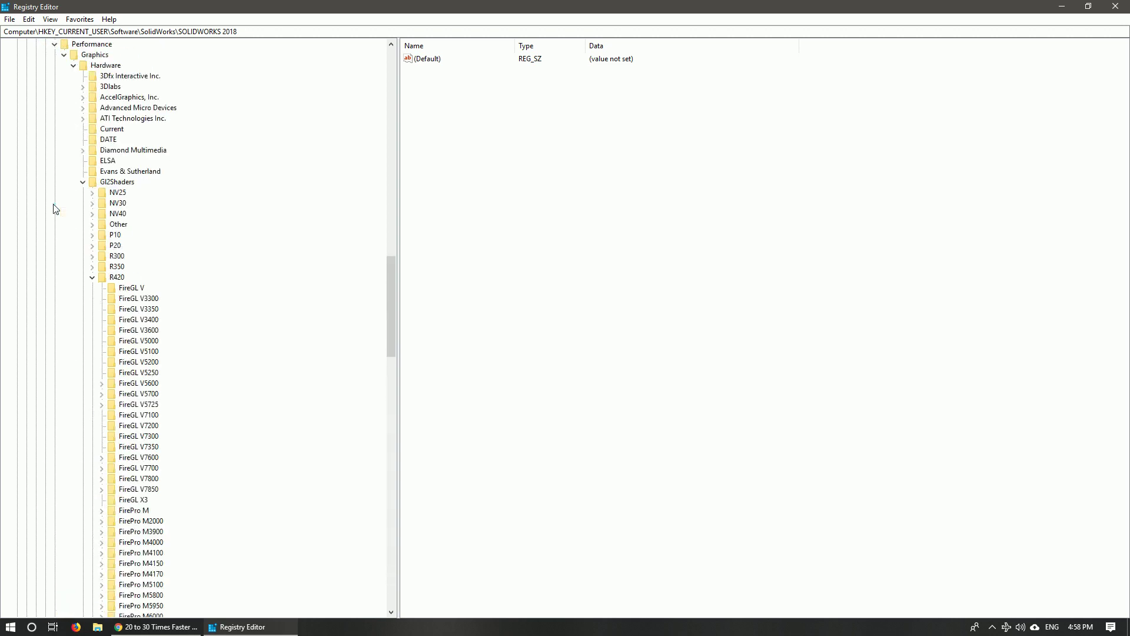
left_click(93, 277)
left_click(83, 184)
scroll(84, 191, "up", 2)
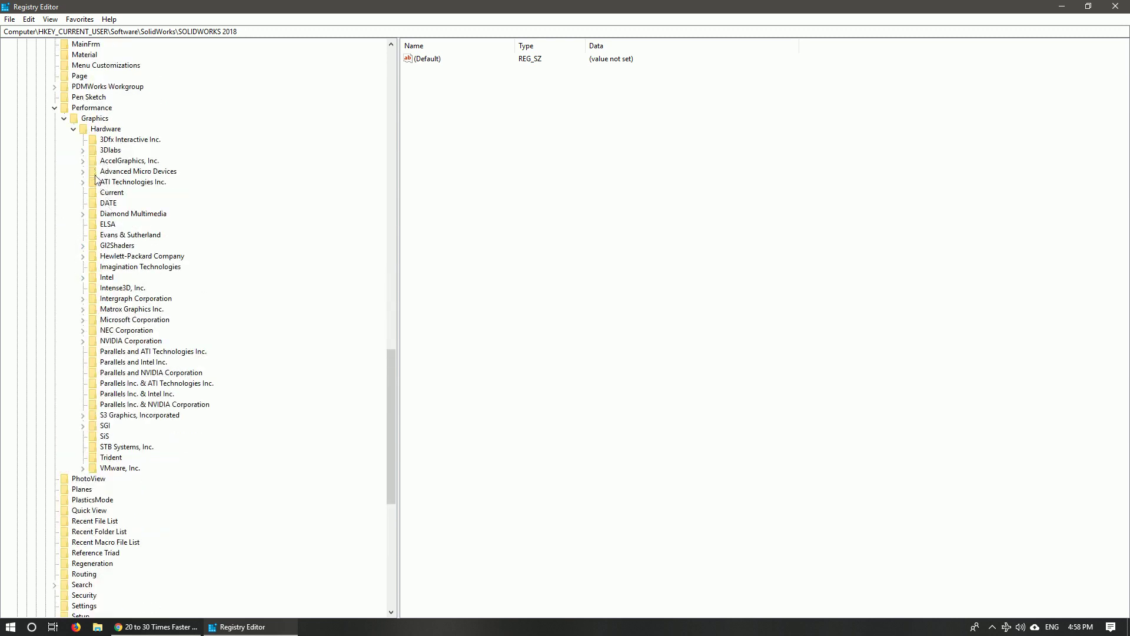
left_click(74, 129)
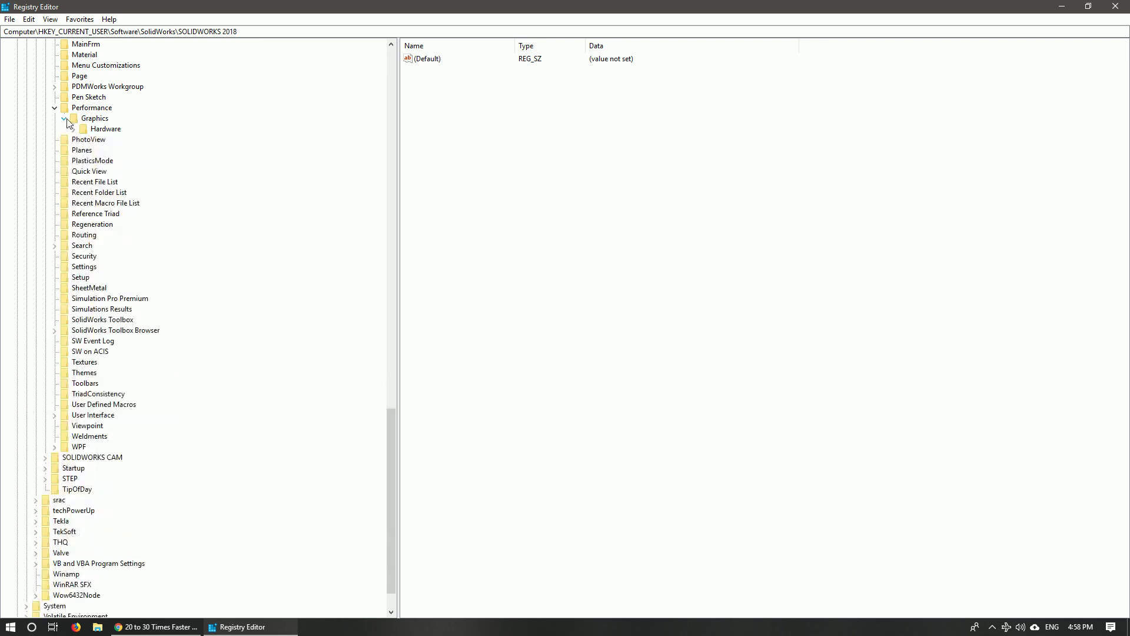
left_click(86, 109)
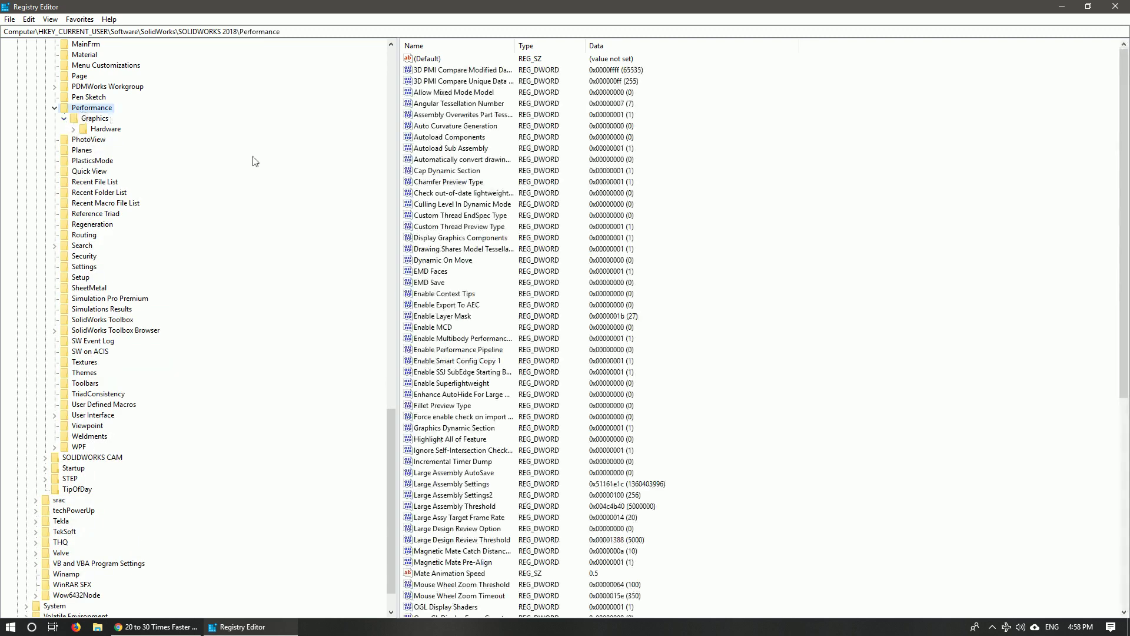
Change OpenGL Print Statistics value data from 0 to 1, then close Registry Editor.
scroll(482, 347, "down", 3)
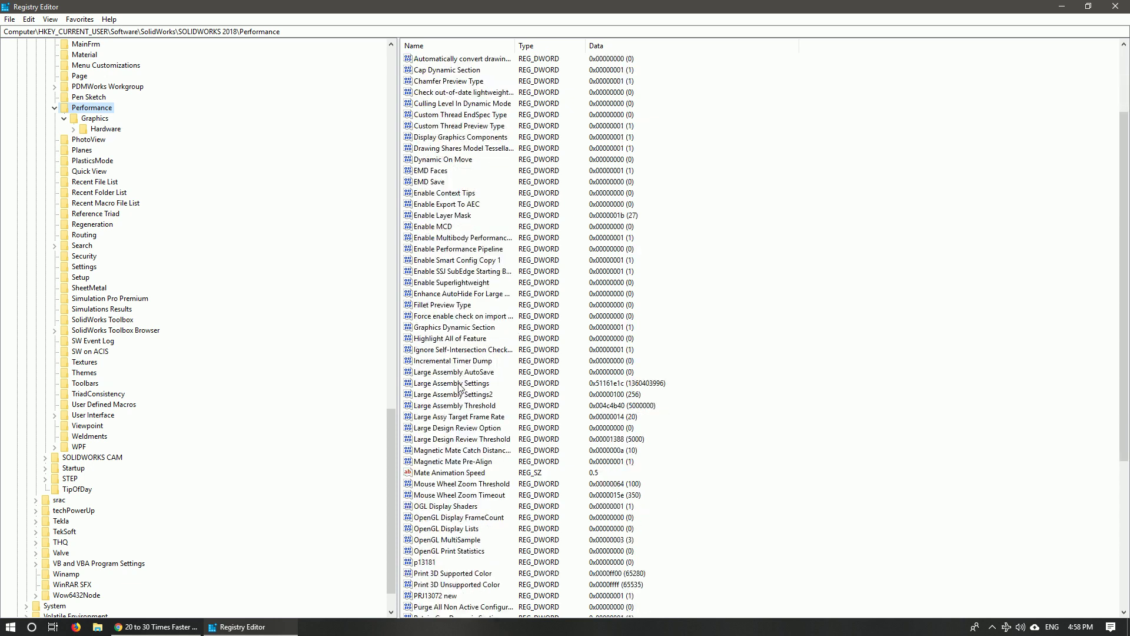
double_click(463, 555)
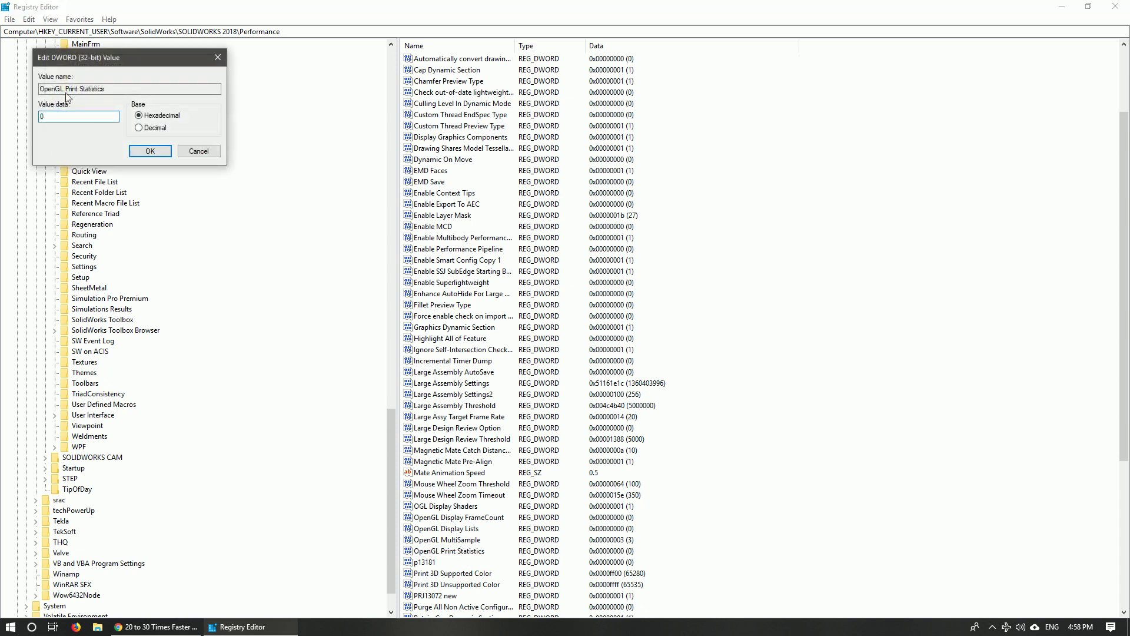
left_click(69, 121)
left_click_drag(69, 121, 27, 125)
type("1")
left_click(150, 151)
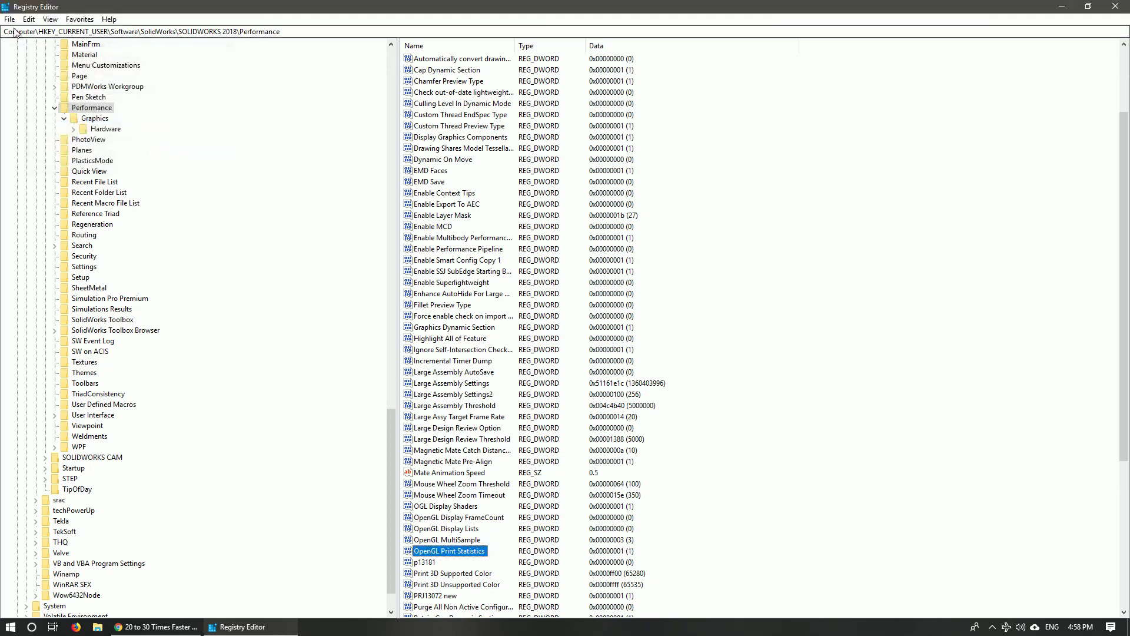
left_click(1115, 6)
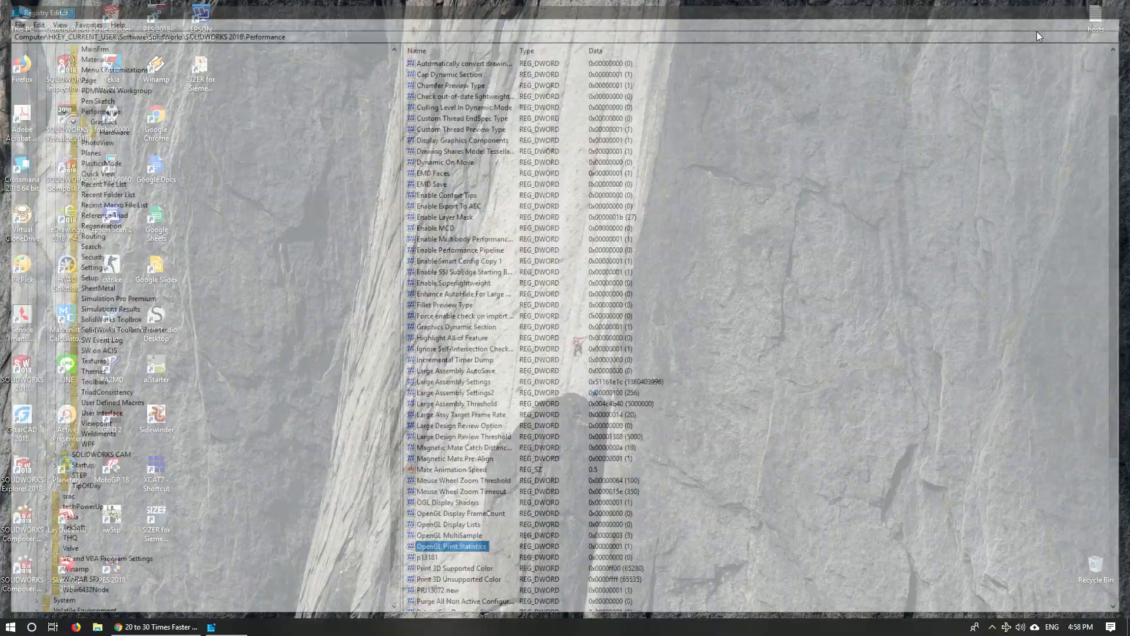
Refresh the desktop and relaunch SOLIDWORKS 2018 from its shortcut.
right_click(483, 138)
left_click(528, 189)
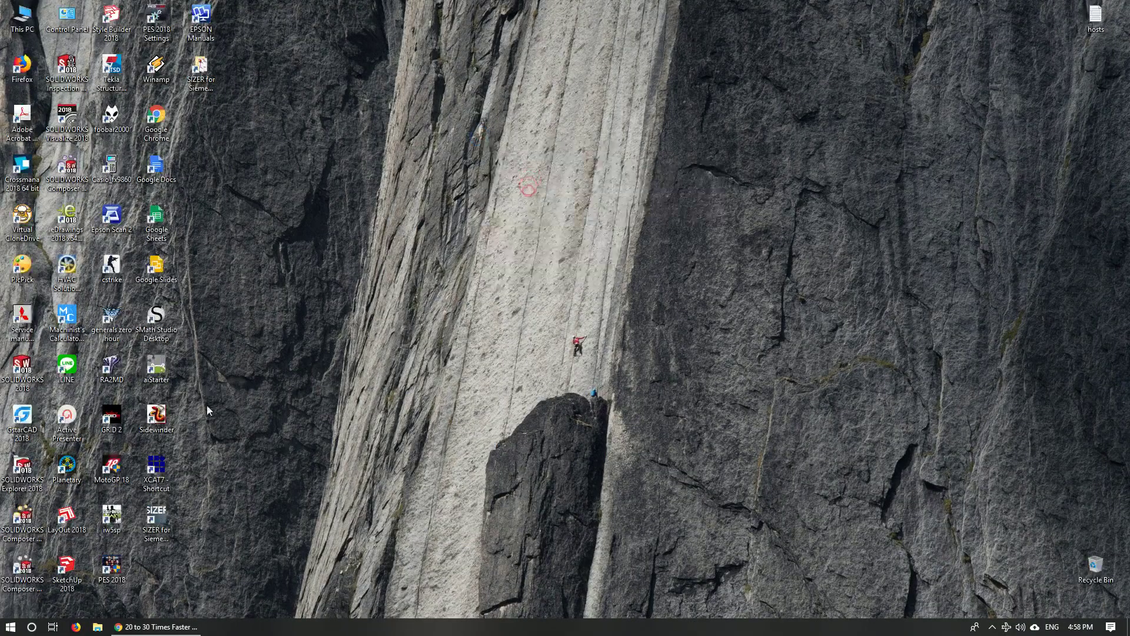
double_click(16, 374)
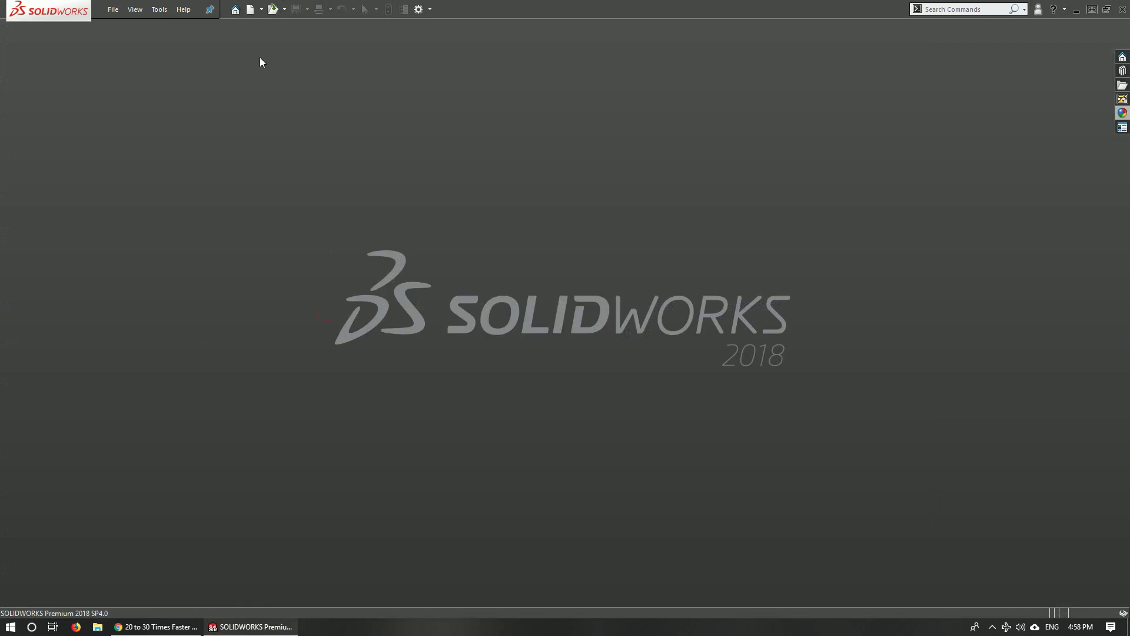
Open the Cha shop assembly from the Welcome dialog's recent documents.
left_click(363, 239)
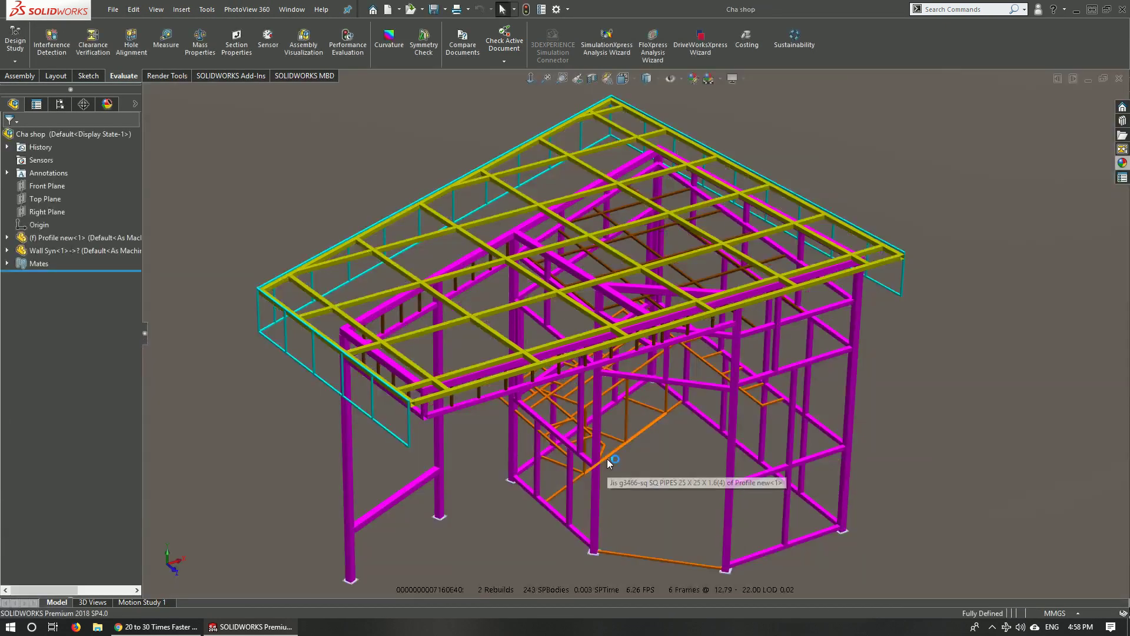
Orbit and zoom the Cha shop frame, confirming redraw at about 76 FPS.
mouse_move(608, 462)
middle_mouse_down()
mouse_move(647, 395)
mouse_move(638, 406)
mouse_move(612, 396)
middle_mouse_up()
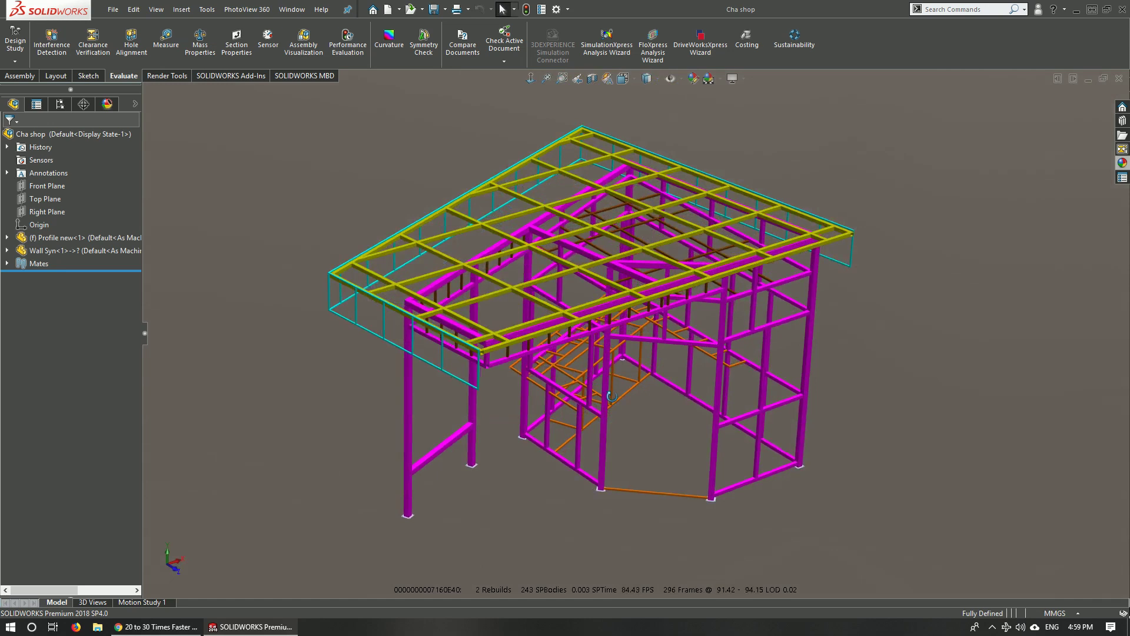
scroll(597, 392, "down", 1)
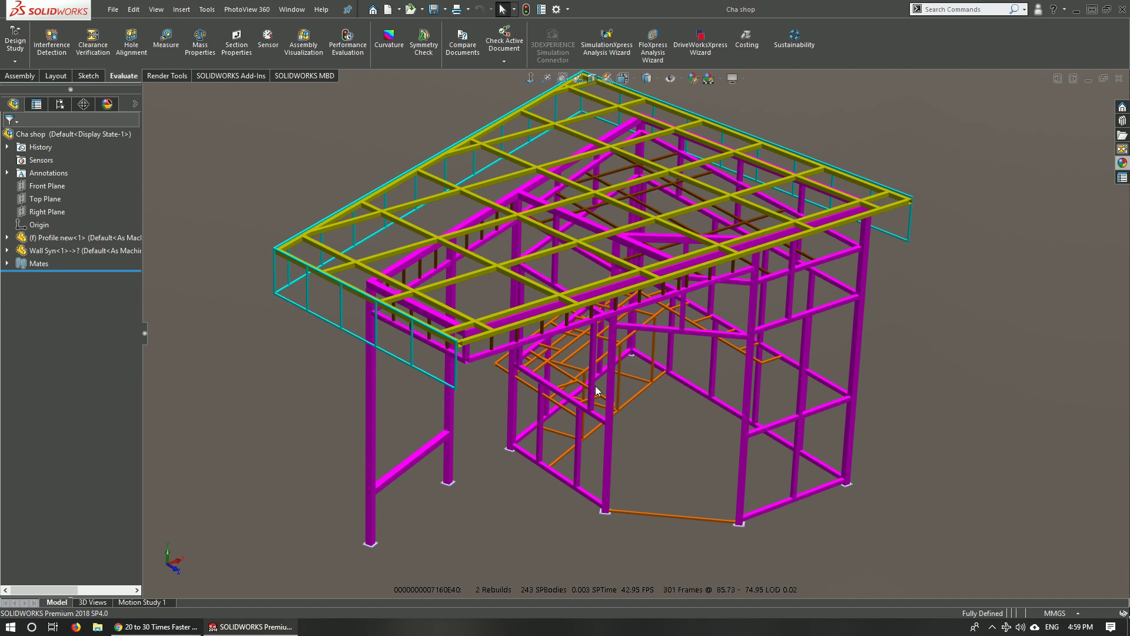
middle_click_drag(598, 391, 648, 315)
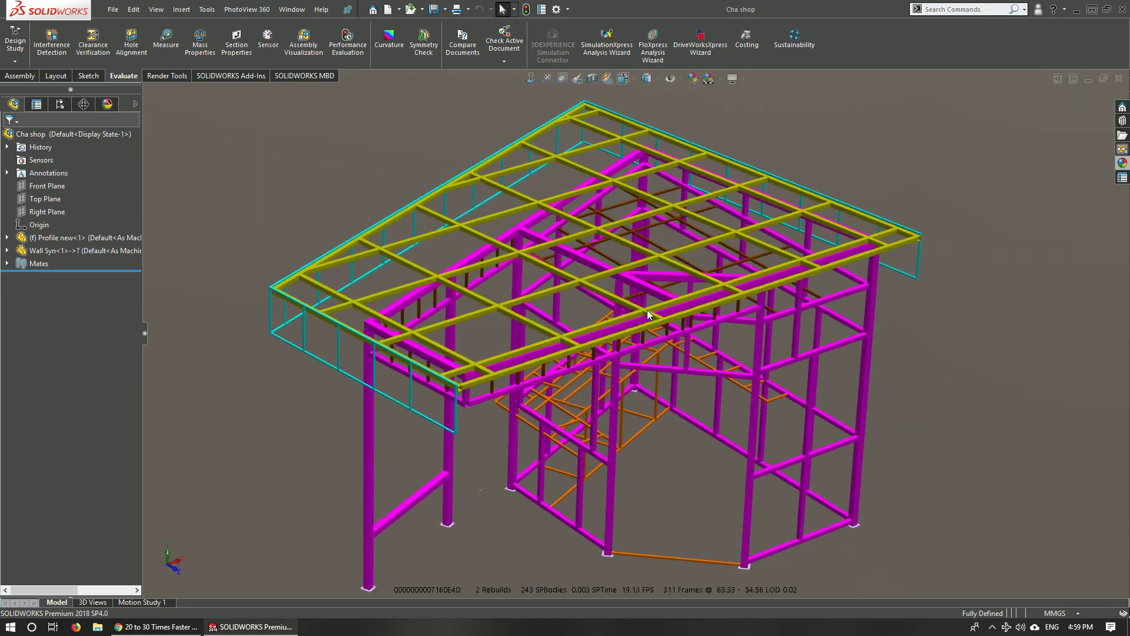
mouse_move(669, 372)
middle_mouse_down()
mouse_move(675, 274)
mouse_move(612, 468)
middle_mouse_up()
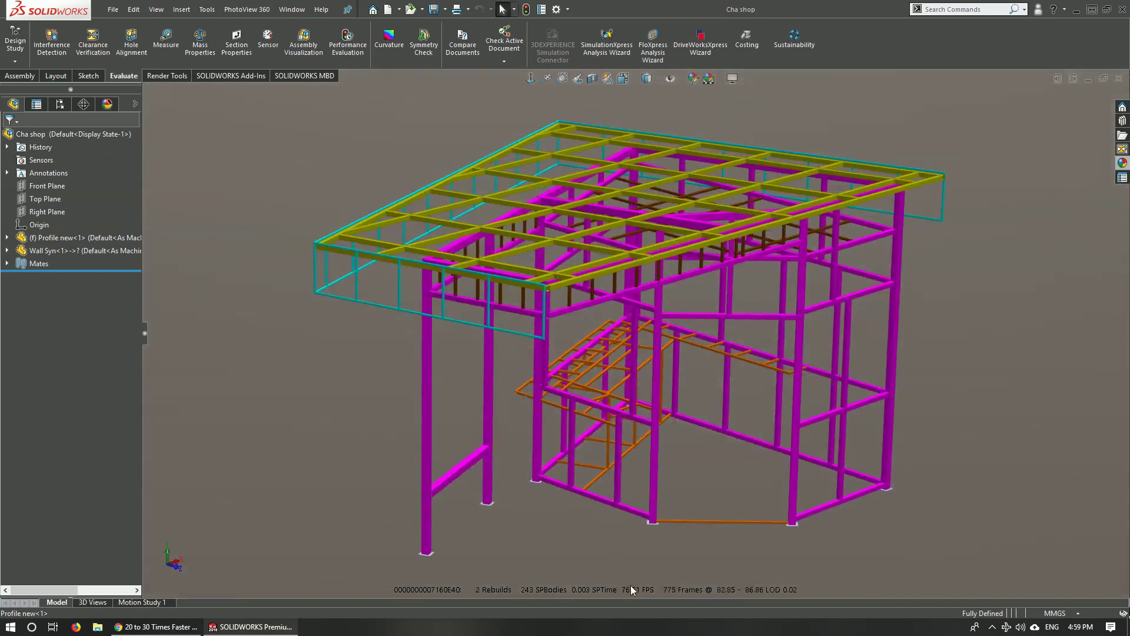
mouse_move(643, 445)
middle_mouse_down()
mouse_move(635, 379)
mouse_move(408, 424)
mouse_move(630, 425)
mouse_move(793, 147)
middle_mouse_up()
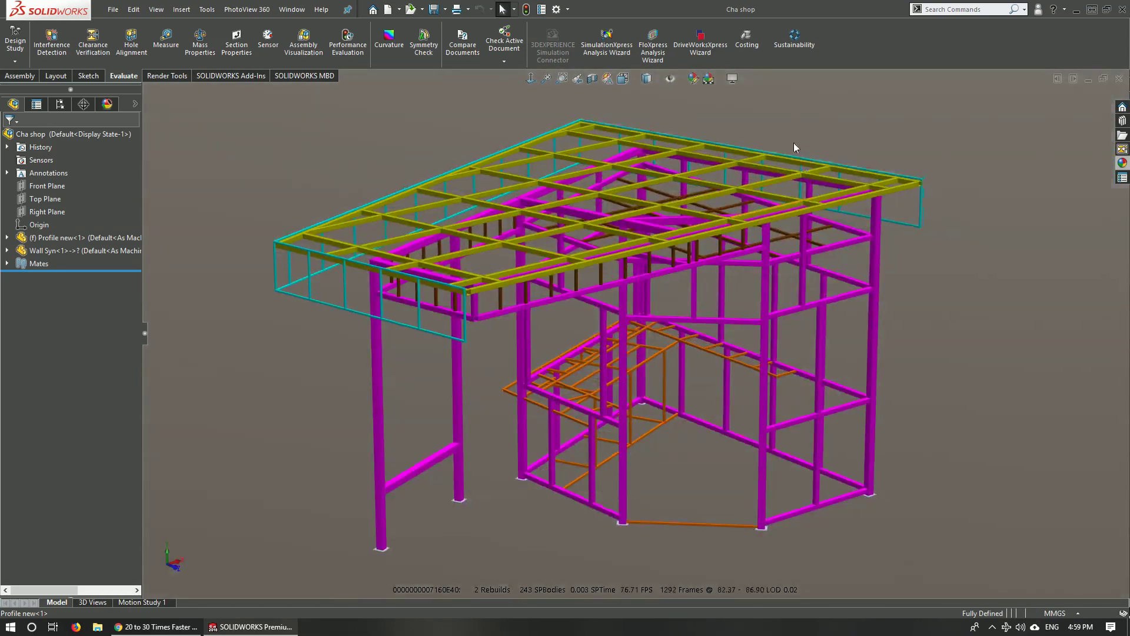
left_click(743, 79)
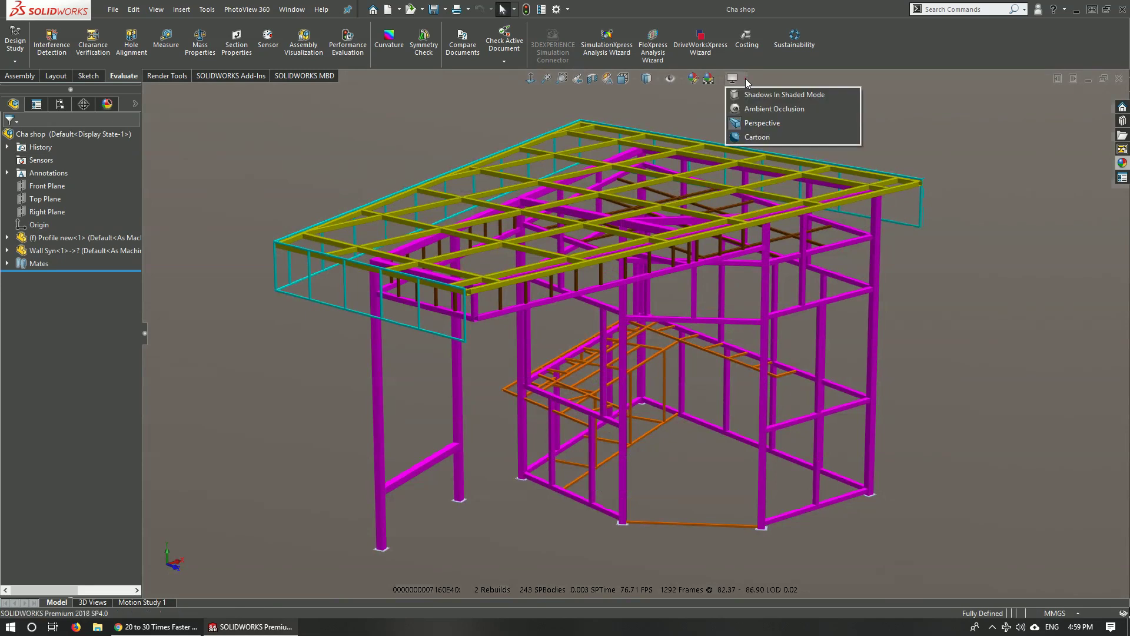
Toggle Ambient Occlusion on and off, then enable Shadows In Shaded Mode.
left_click(764, 111)
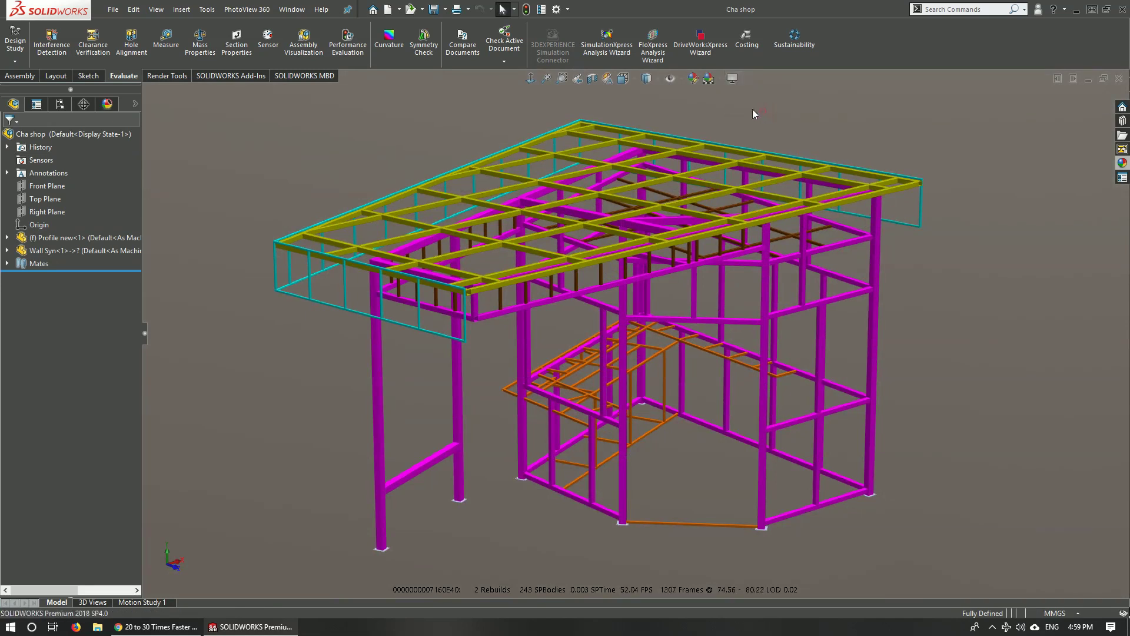
left_click(745, 80)
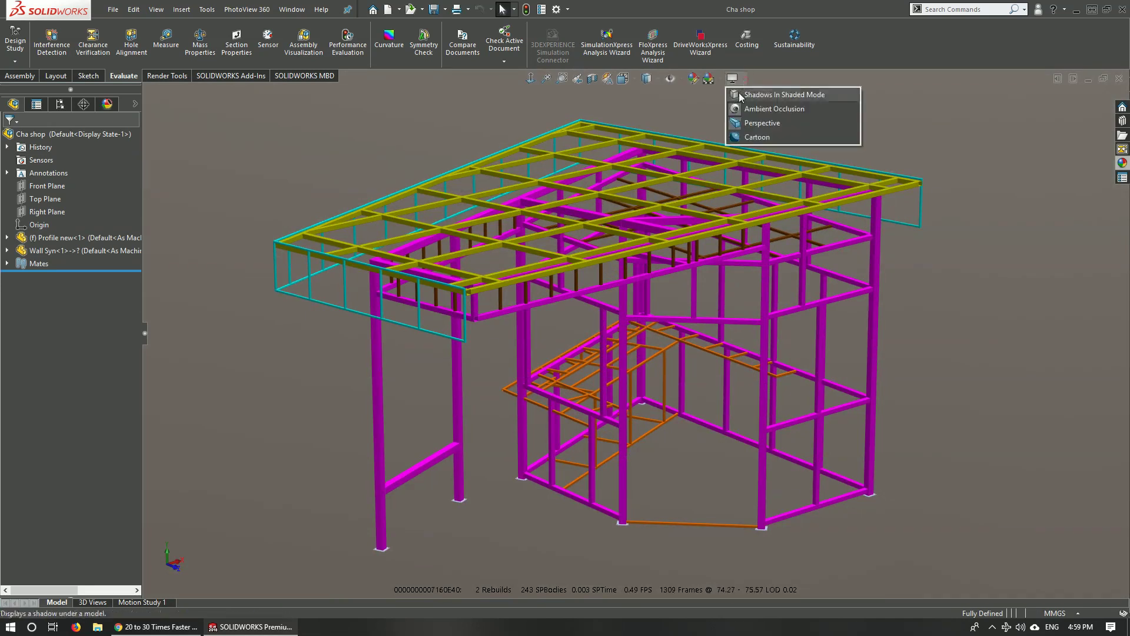
left_click(758, 112)
left_click(732, 79)
left_click(747, 109)
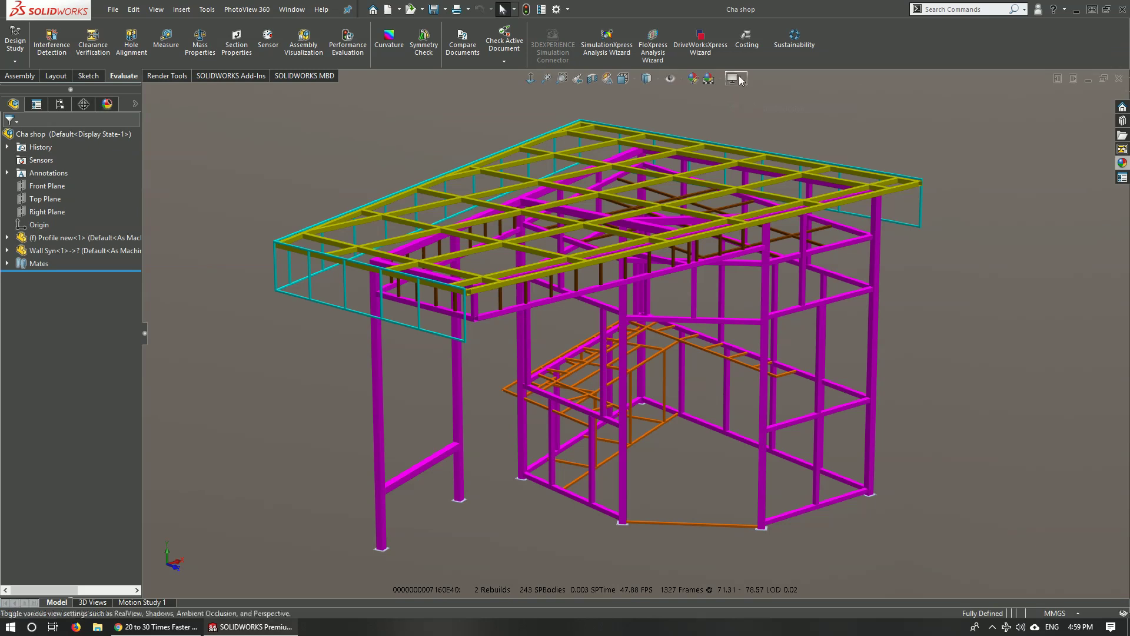
left_click(736, 78)
left_click(750, 96)
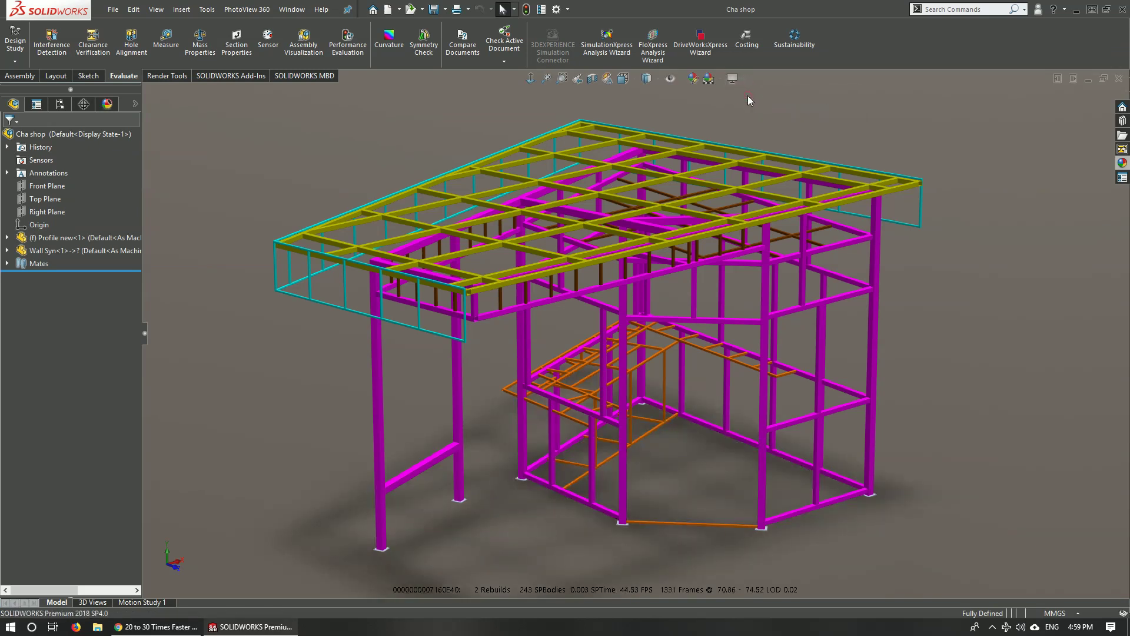
Orbit with shadows, turn Shadows In Shaded Mode off, and orbit again to compare smoothness.
middle_click_drag(677, 402, 665, 424)
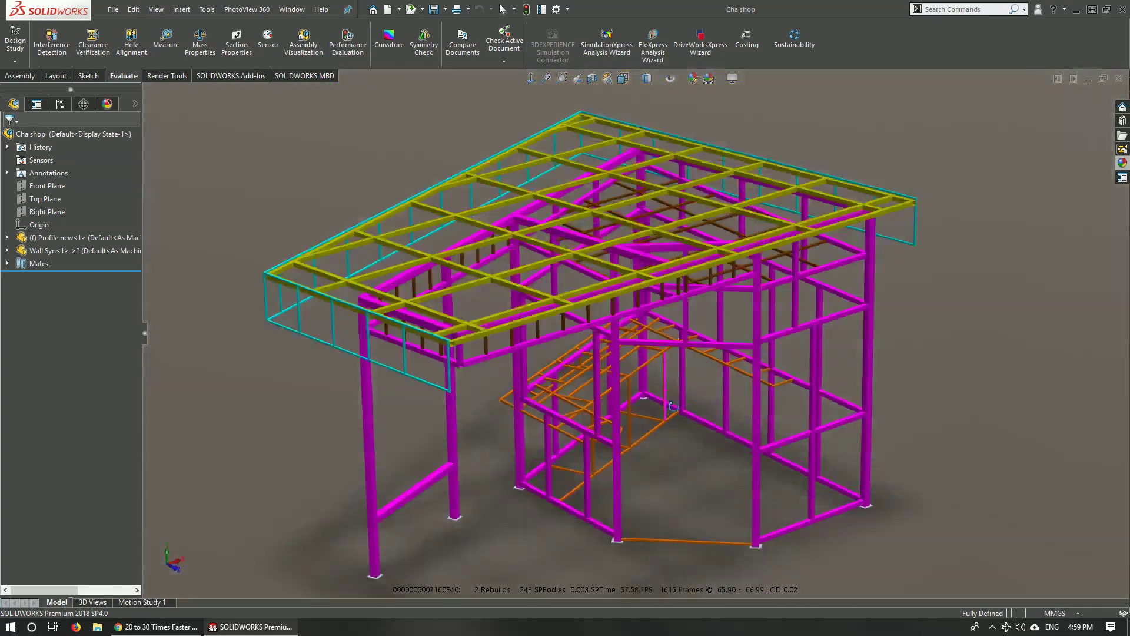
mouse_move(666, 424)
middle_mouse_down()
mouse_move(673, 343)
mouse_move(730, 133)
middle_mouse_up()
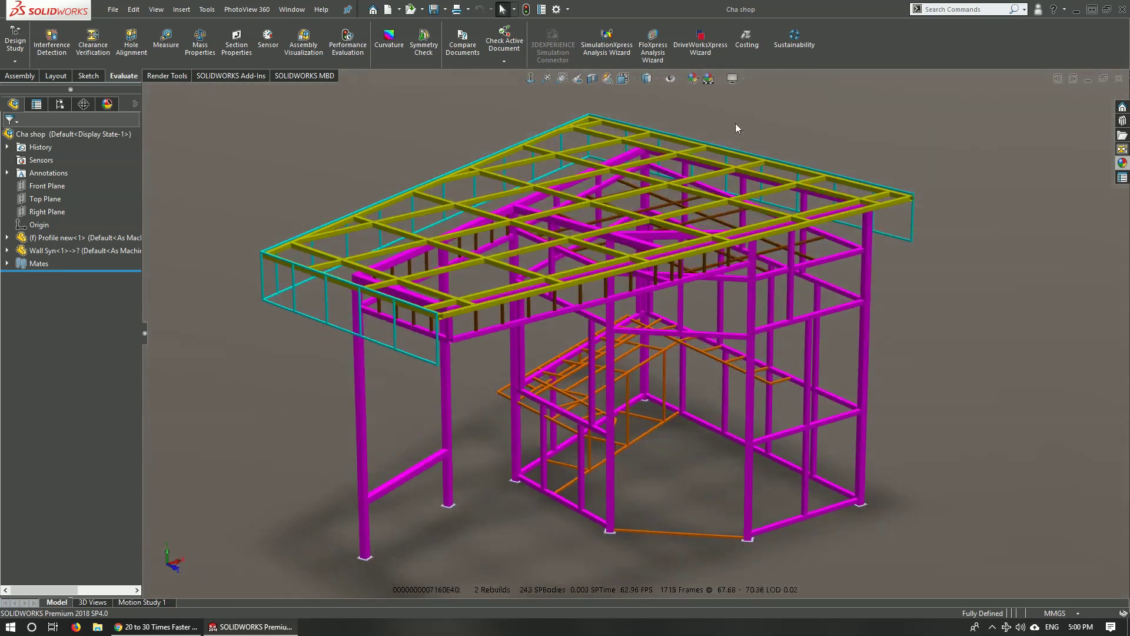
left_click(743, 80)
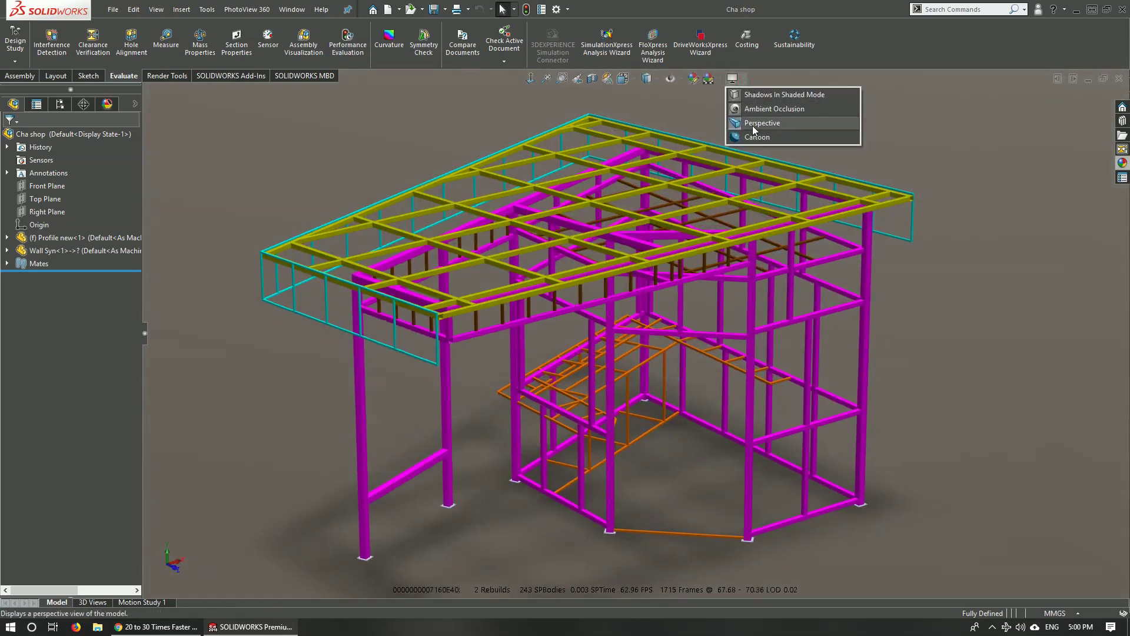
left_click(766, 95)
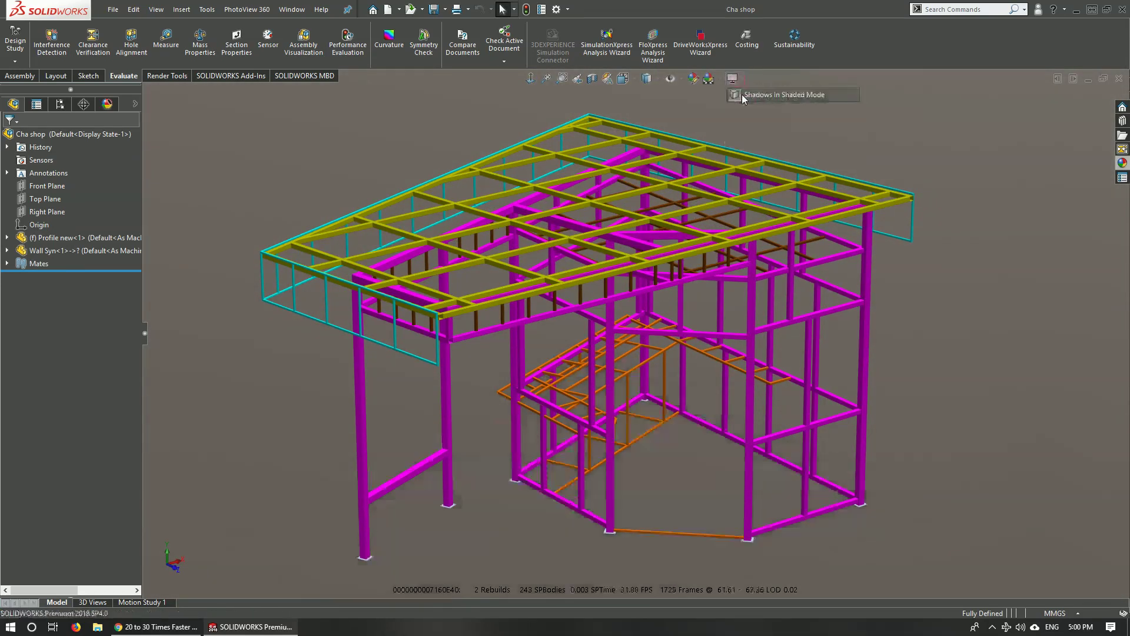
middle_click_drag(682, 329, 863, 136)
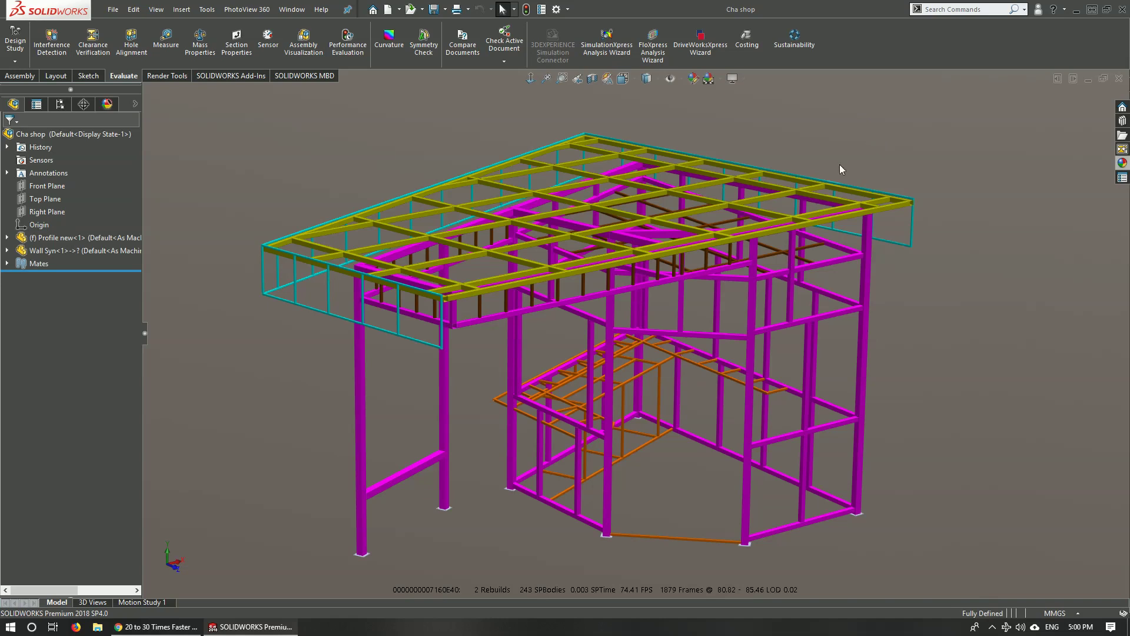
middle_click_drag(706, 171, 866, 123)
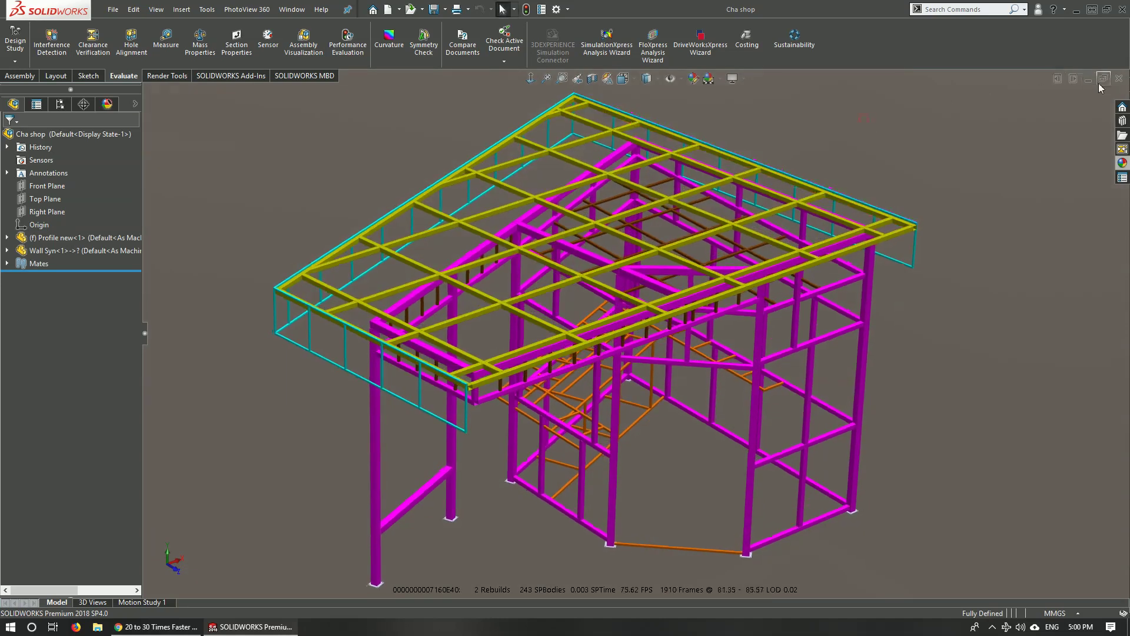
Close SOLIDWORKS and relaunch Registry Editor (regedit) from the Run prompt.
left_click(1122, 16)
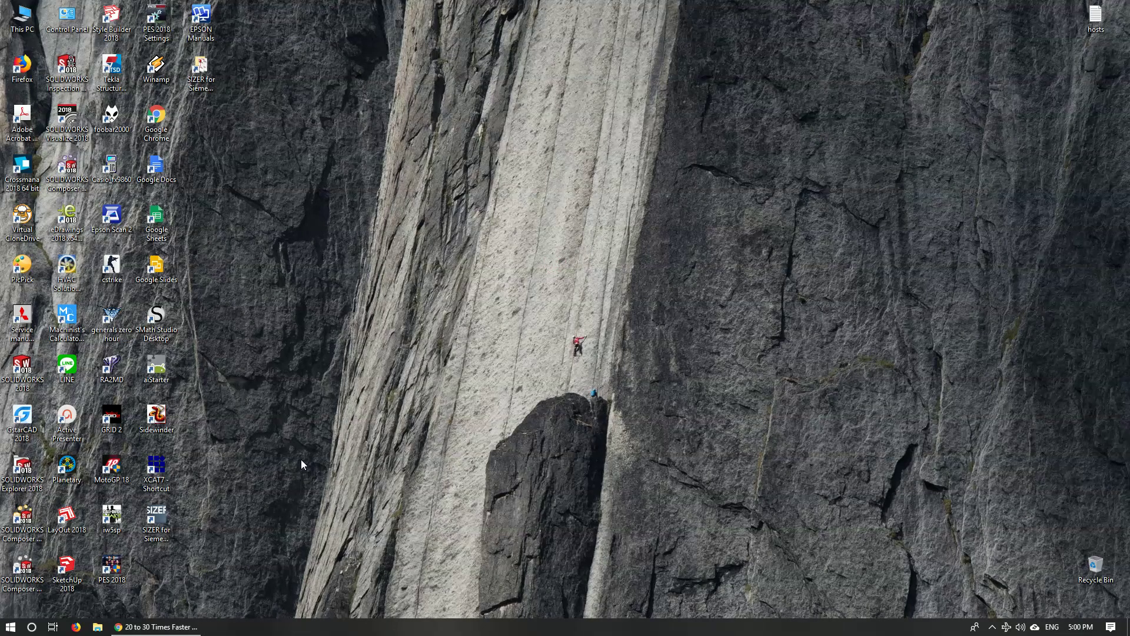
key("super+r")
key("Return")
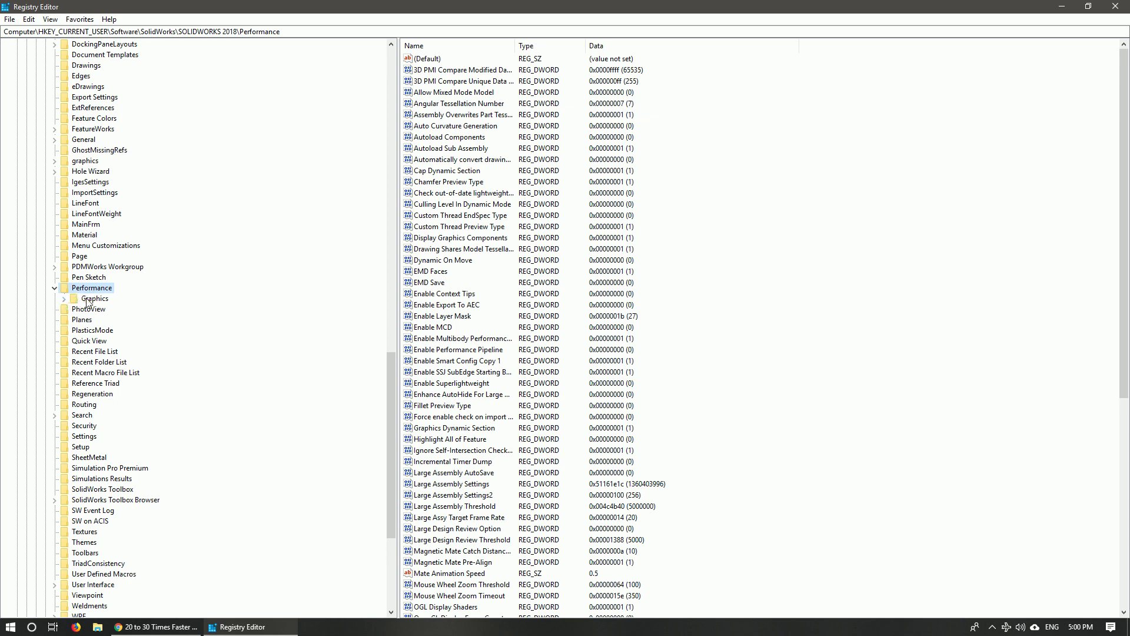
Expand Performance > Graphics > Hardware and select Current to view Renderer, Vendor and Workarounds.
left_click(64, 299)
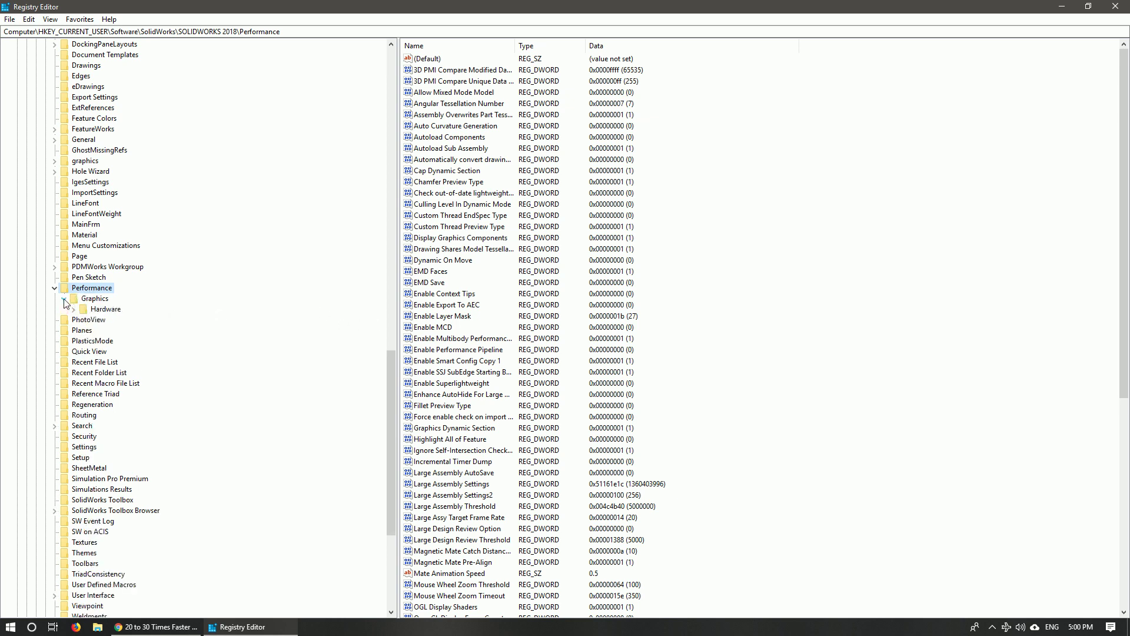
left_click(73, 310)
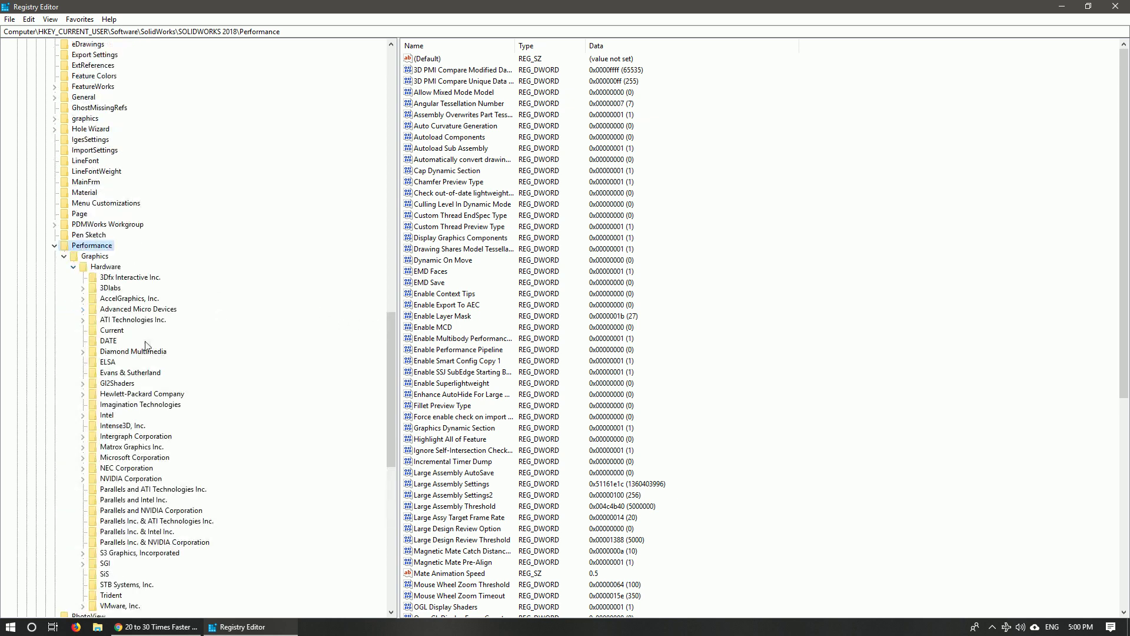
scroll(146, 346, "down", 2)
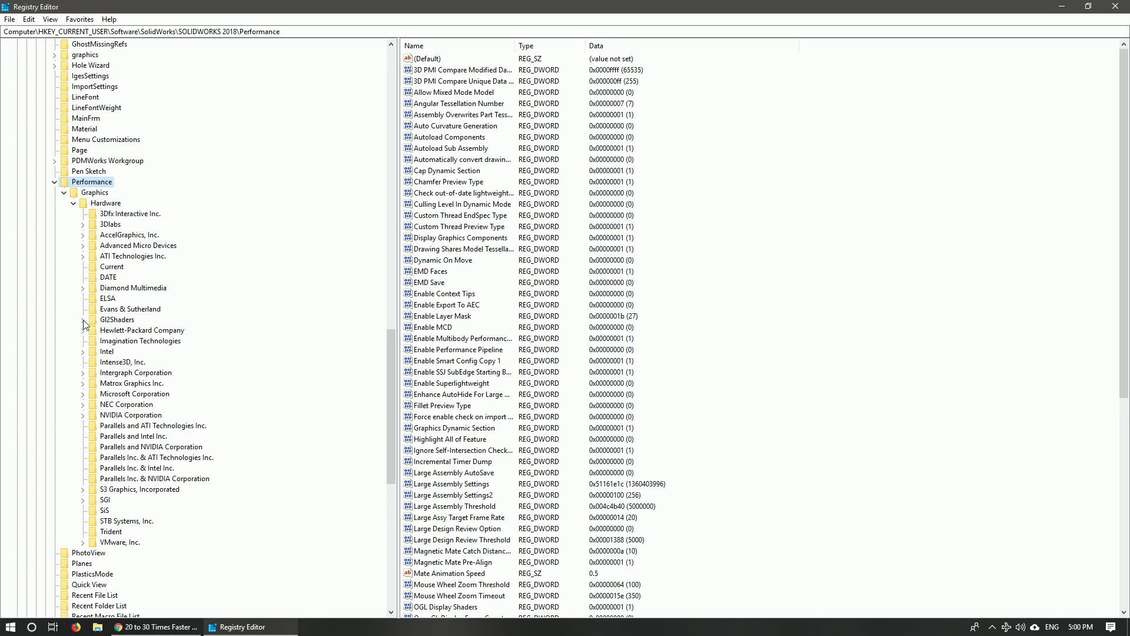
left_click(94, 203)
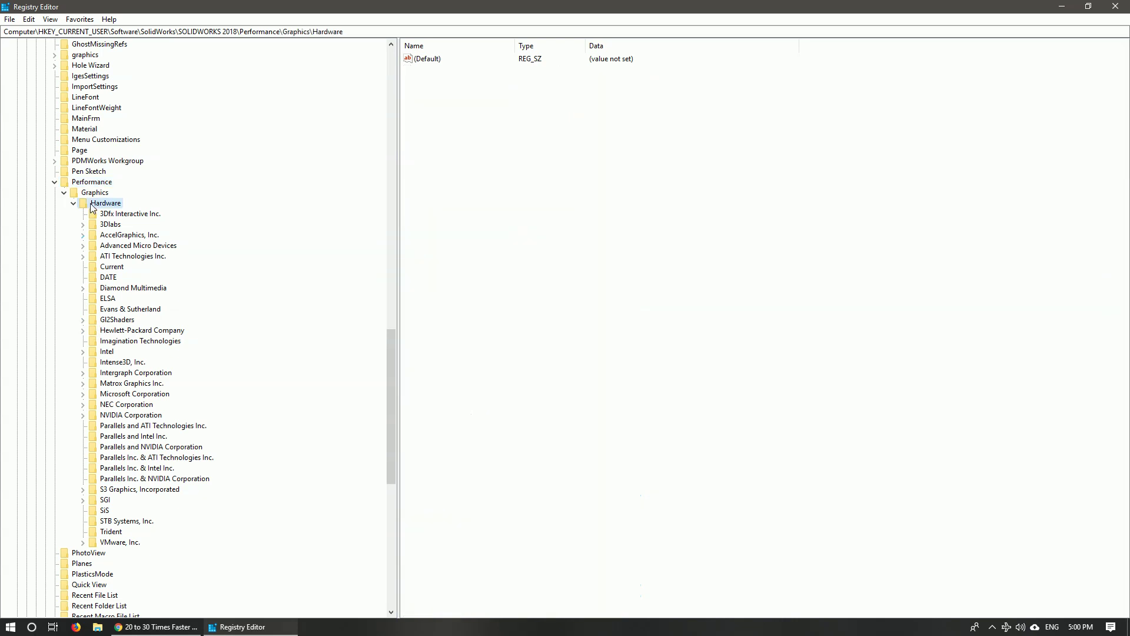
left_click(111, 269)
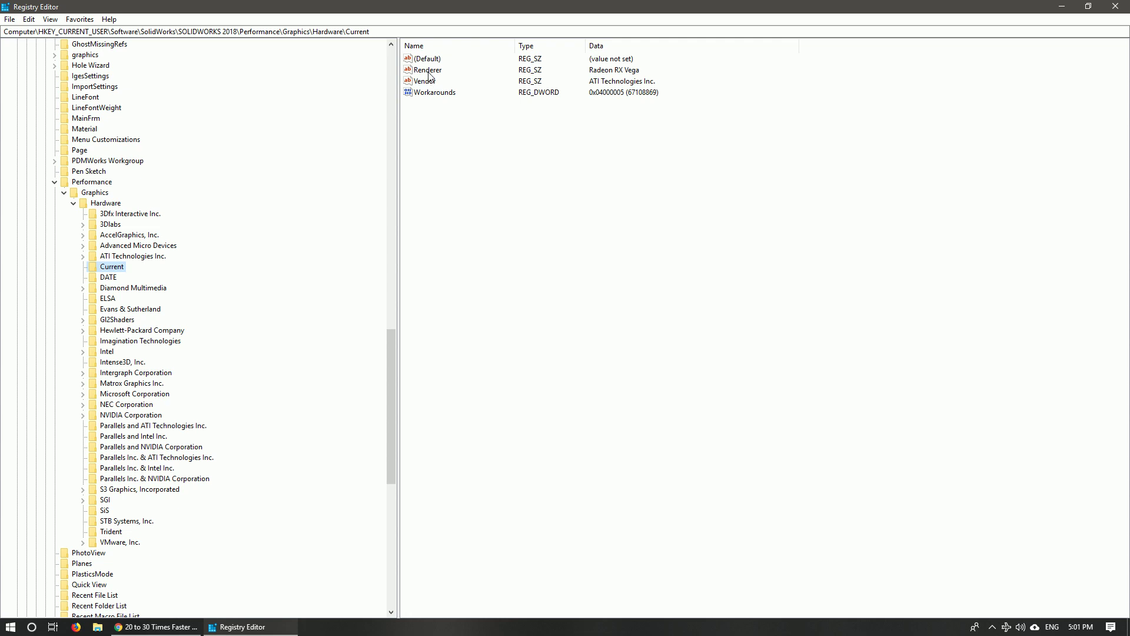
Copy the Renderer data 'Radeon RX Vega' to the clipboard unchanged, then select the Gl2Shaders key.
double_click(429, 72)
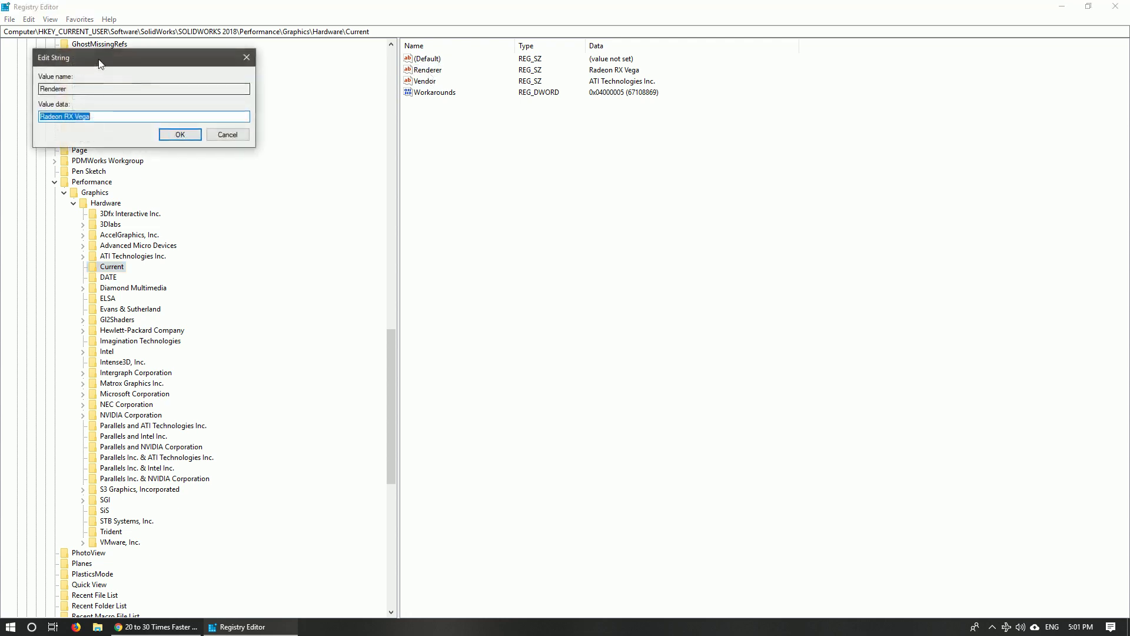
left_click_drag(580, 198, 513, 201)
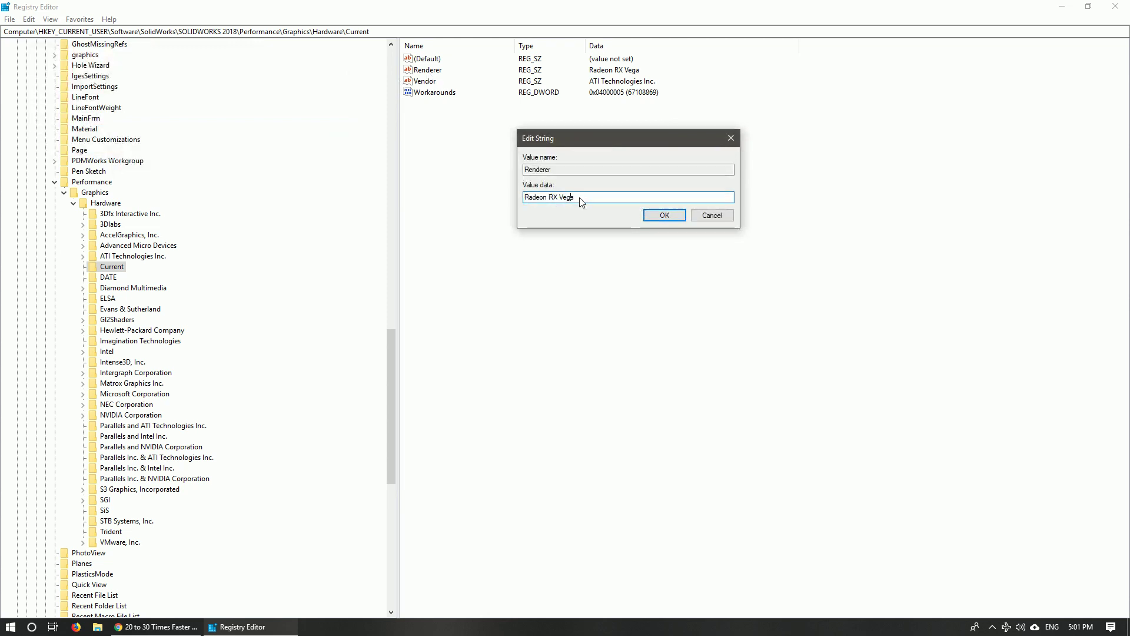
right_click(547, 202)
left_click(572, 238)
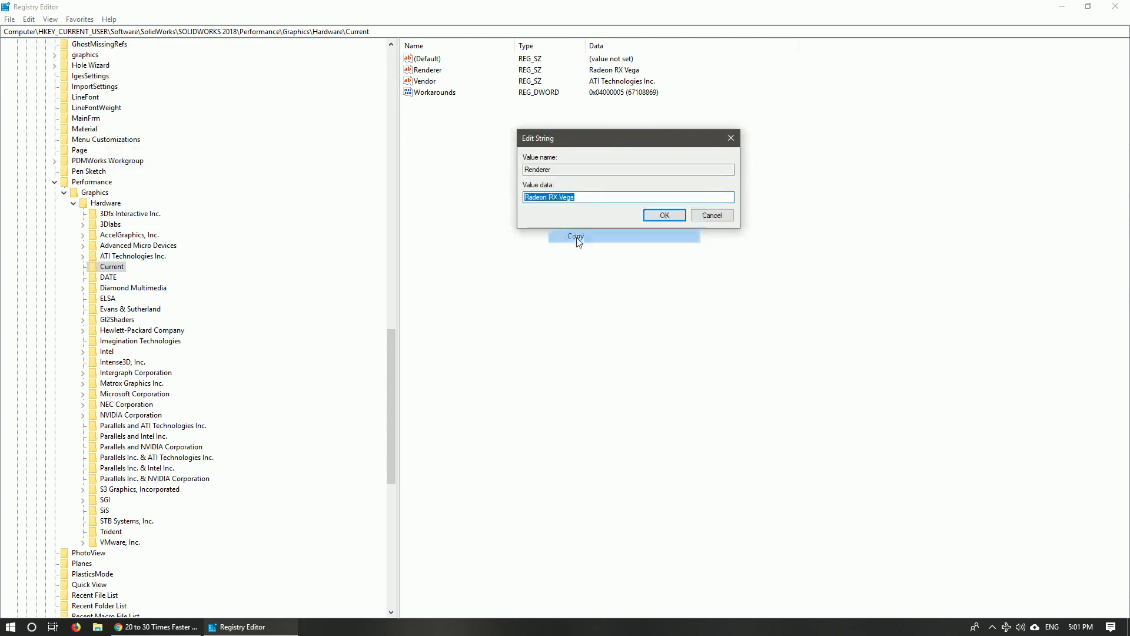
left_click(663, 214)
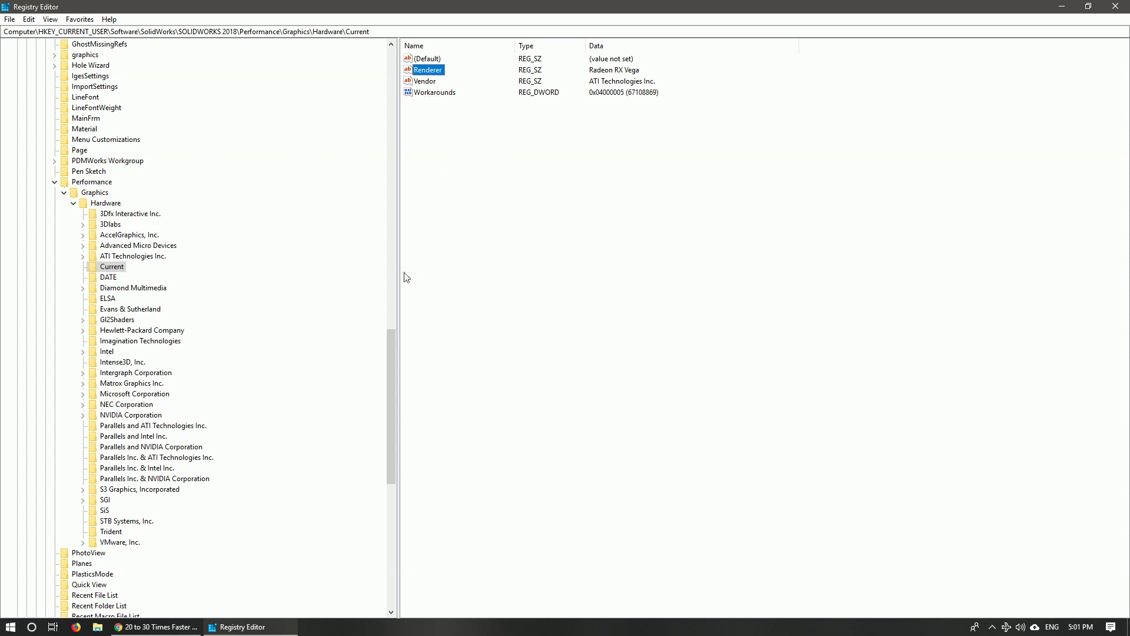
left_click(107, 321)
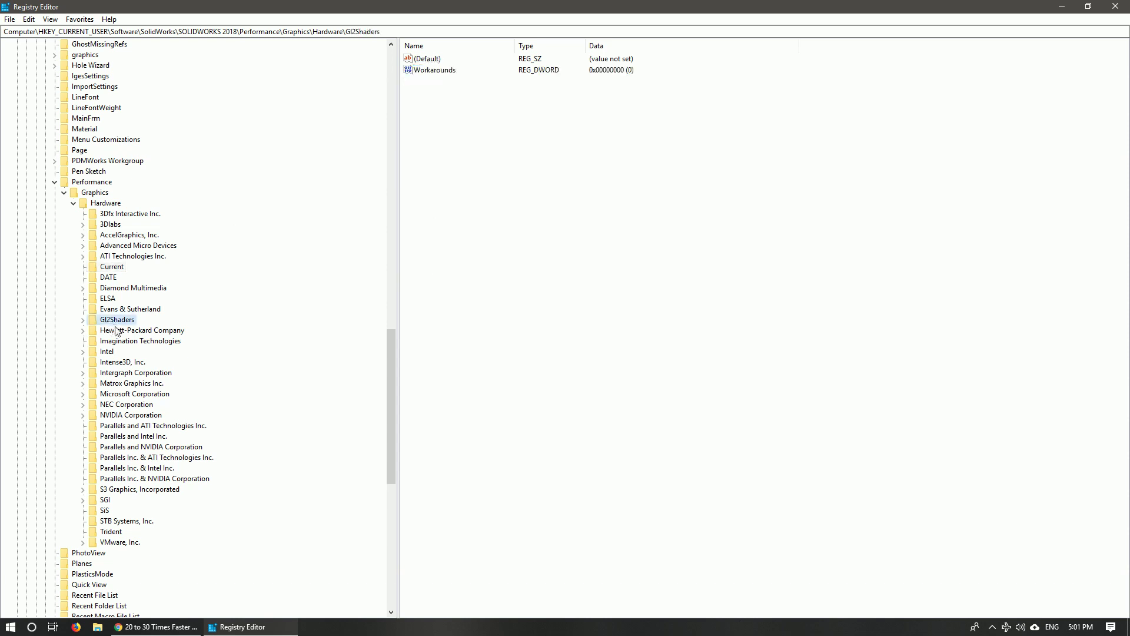
Expand Gl2Shaders and view the Workarounds values of NV25, NV30 and NV40.
left_click(83, 321)
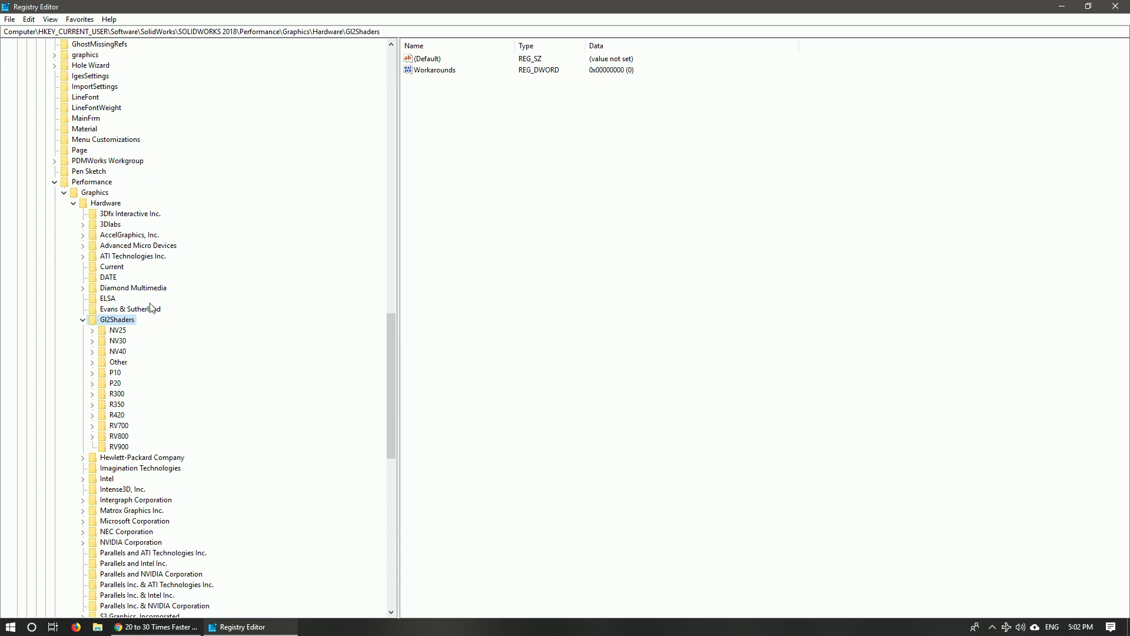
left_click(118, 331)
left_click(117, 352)
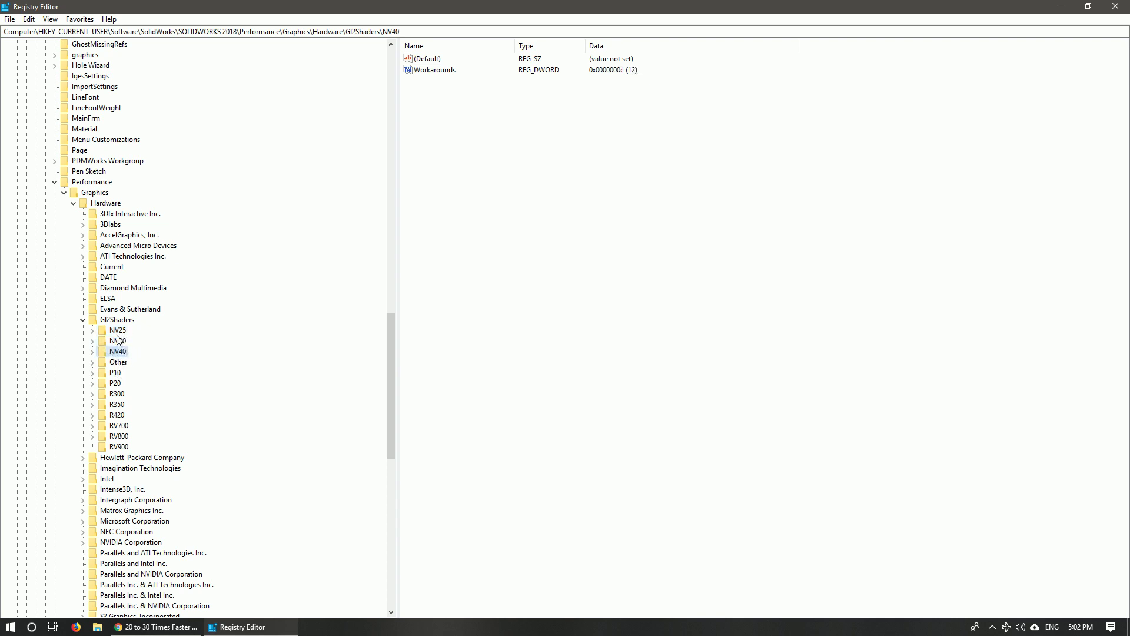
left_click(117, 332)
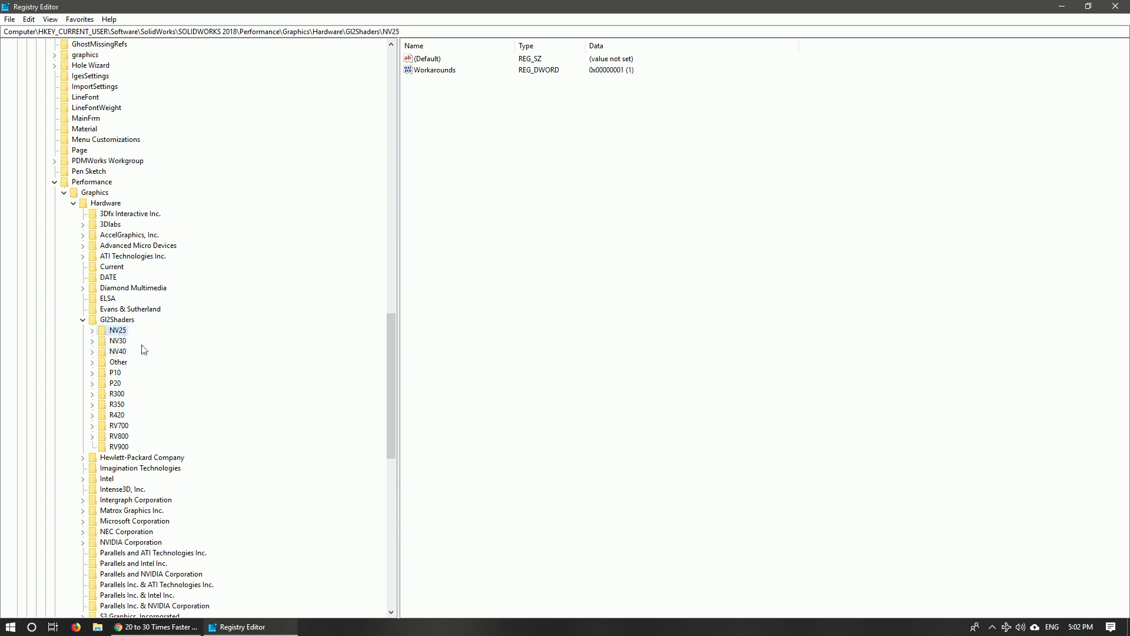
Expand and collapse NV25 and NV30 to inspect their Quadro card subkeys.
left_click(93, 331)
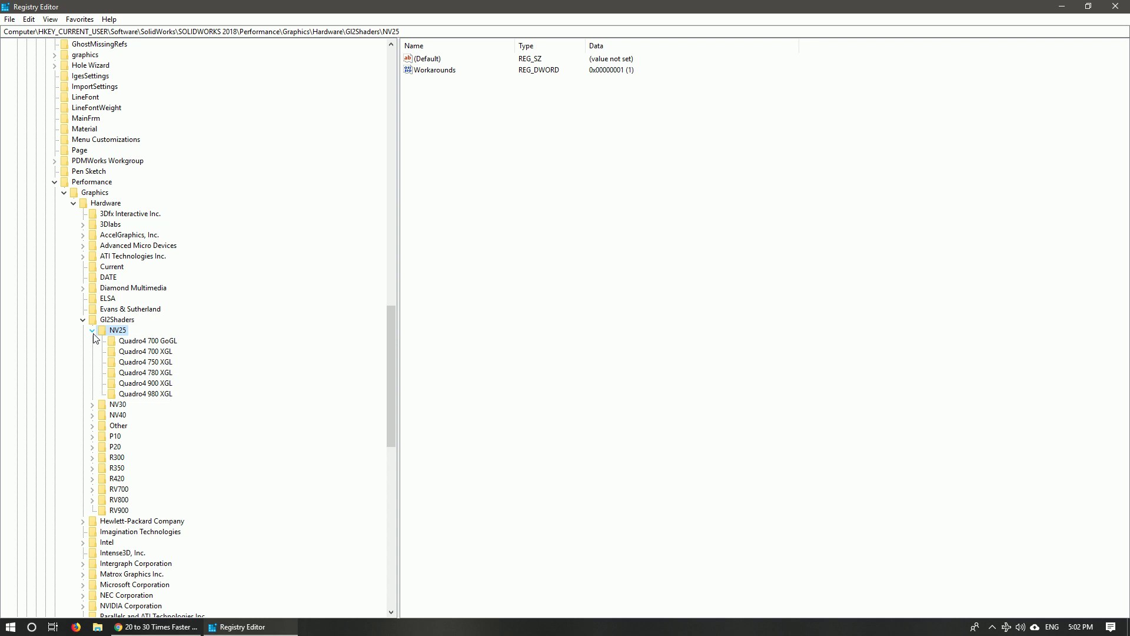
left_click(92, 332)
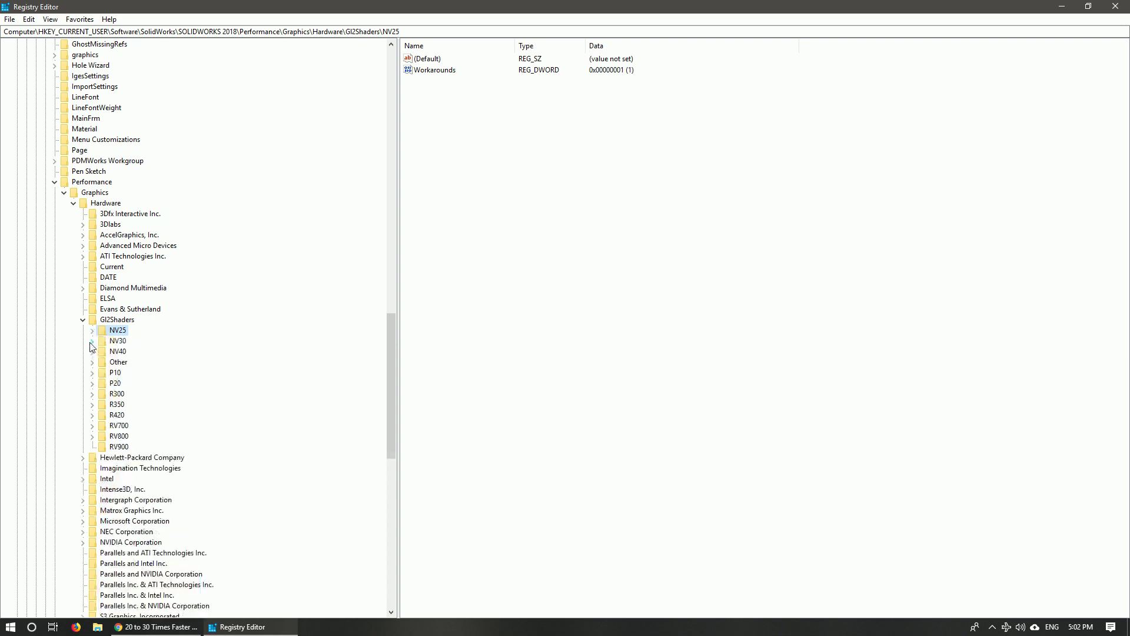
left_click(92, 341)
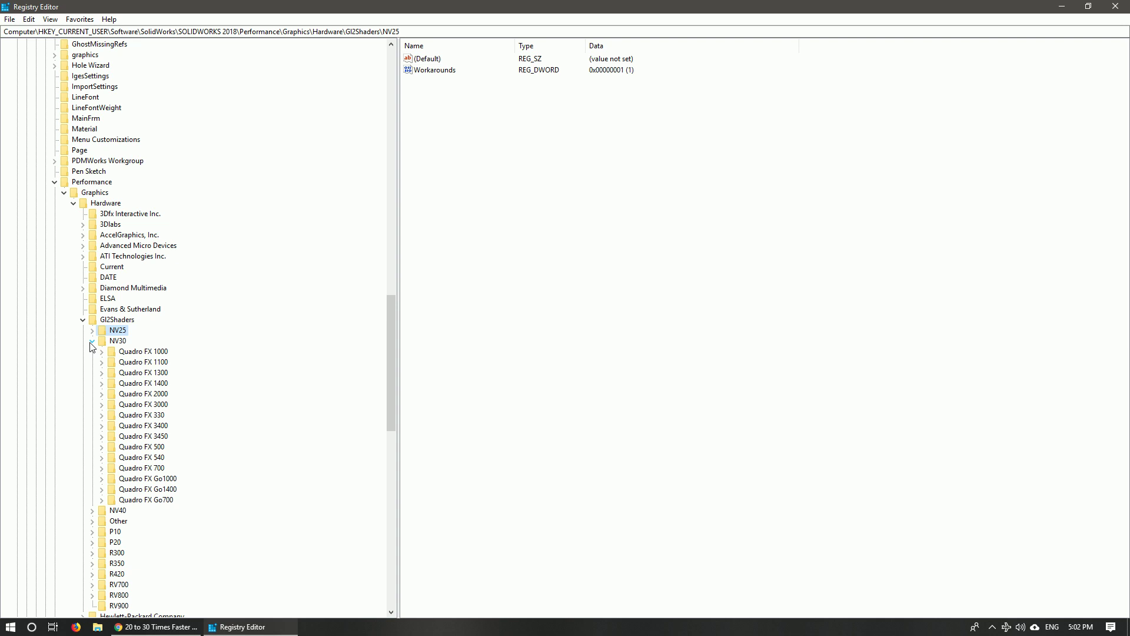
left_click(91, 341)
Expand NV40 and view the Quadro 1000 card's Workarounds value.
left_click(92, 351)
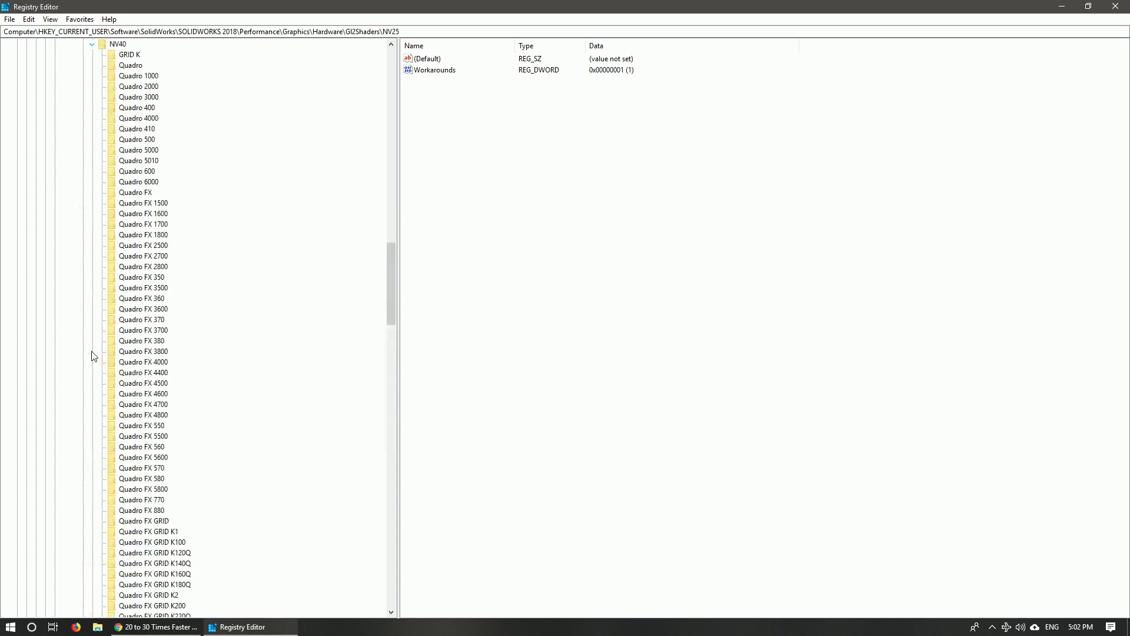
scroll(131, 310, "up", 1)
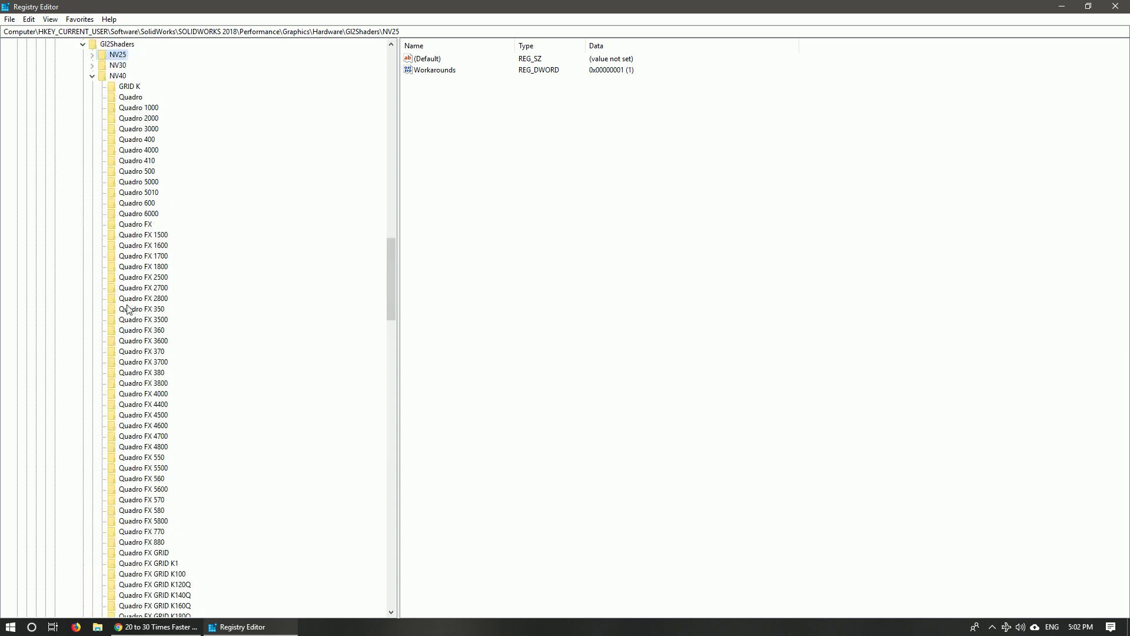
scroll(129, 308, "down", 1)
scroll(128, 272, "down", 3)
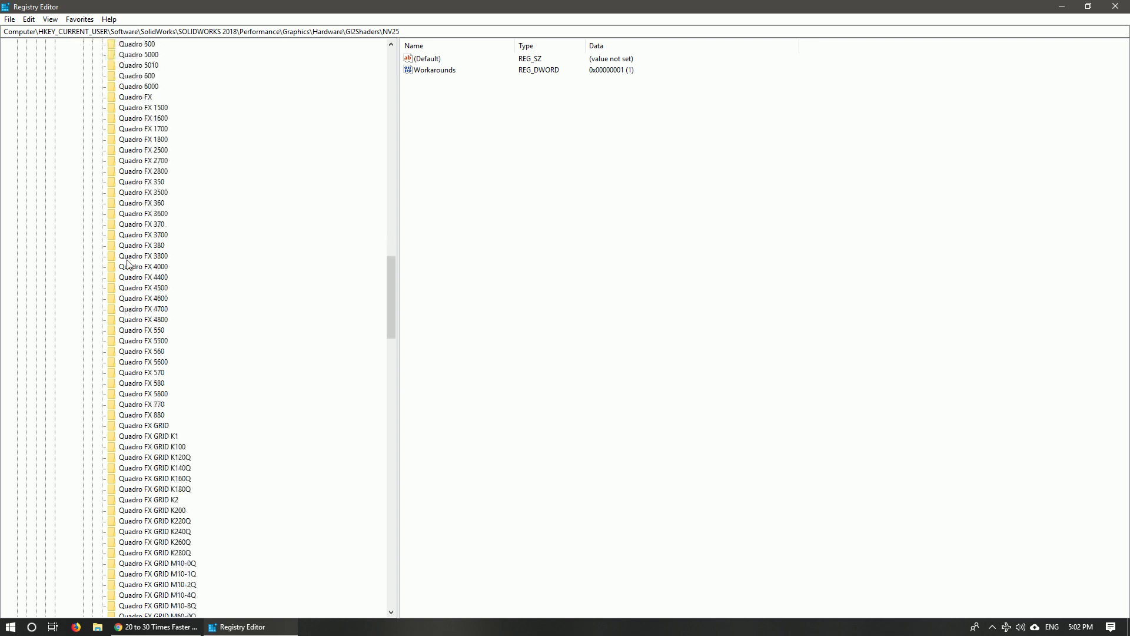
scroll(128, 272, "down", 4)
scroll(128, 272, "down", 3)
scroll(127, 272, "down", 2)
scroll(128, 272, "up", 5)
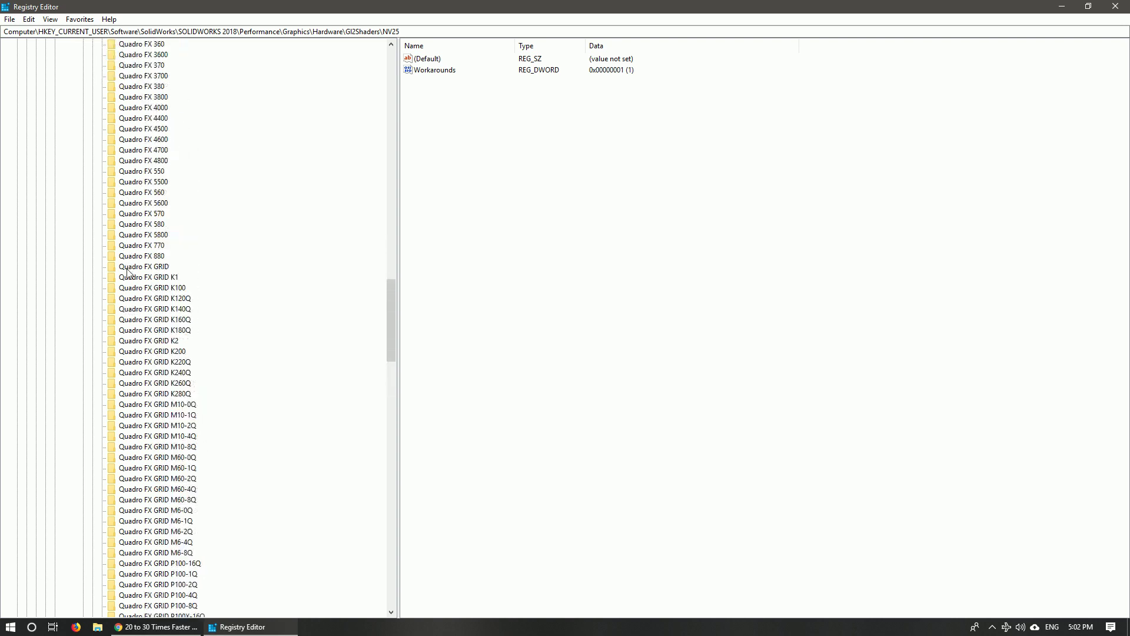
scroll(128, 272, "up", 9)
scroll(128, 272, "up", 4)
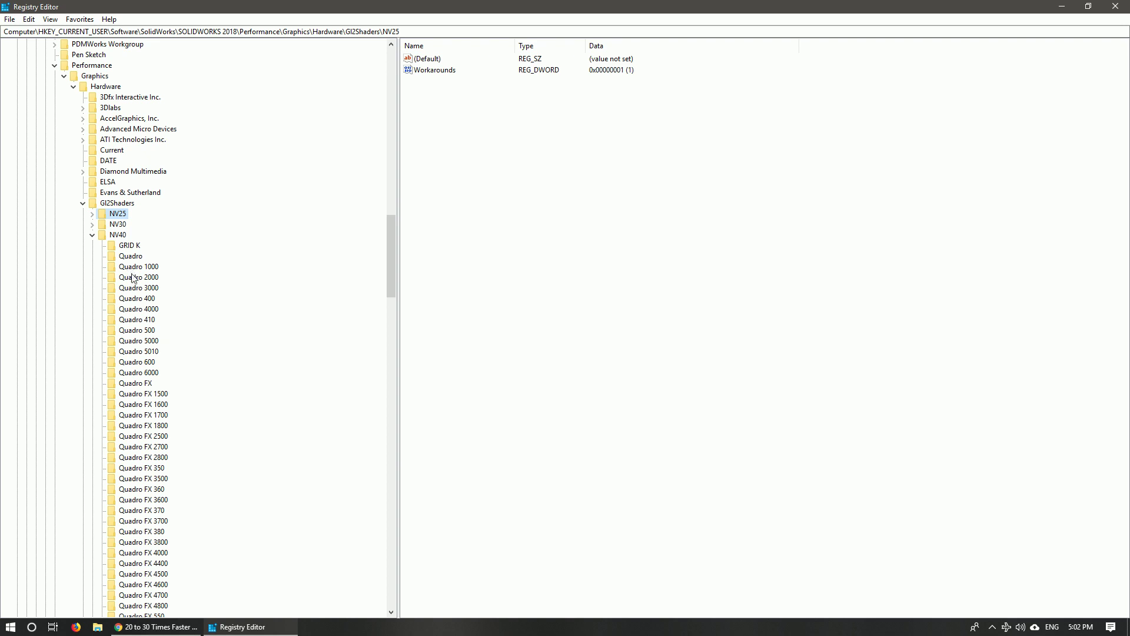
left_click(136, 272)
scroll(144, 303, "down", 5)
scroll(141, 311, "down", 4)
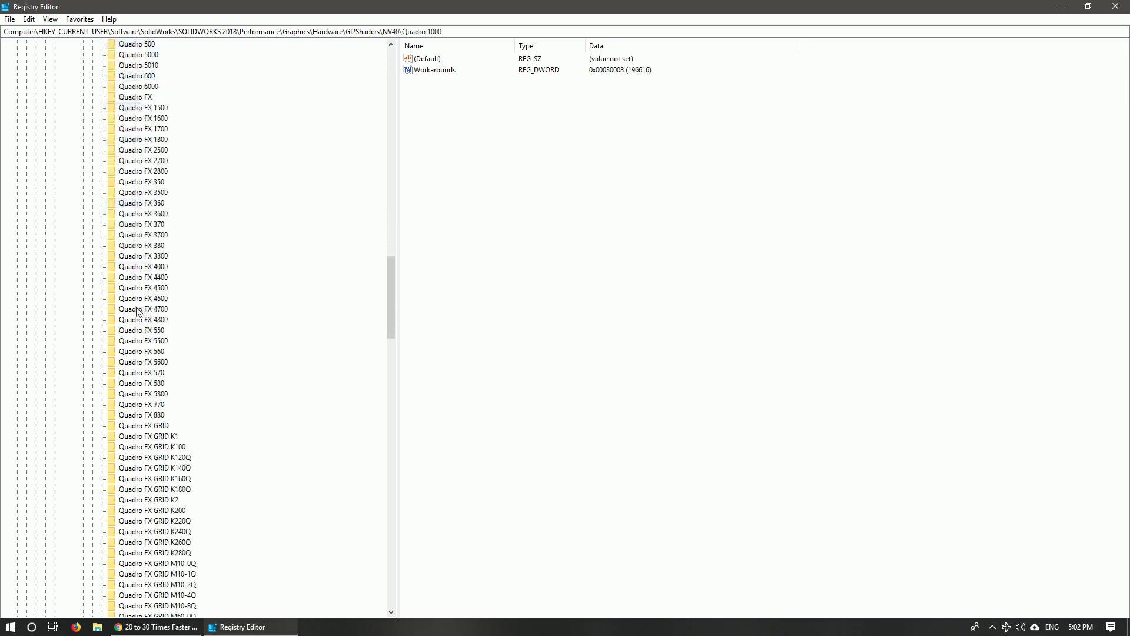
scroll(139, 312, "down", 9)
scroll(137, 311, "up", 3)
scroll(137, 312, "down", 8)
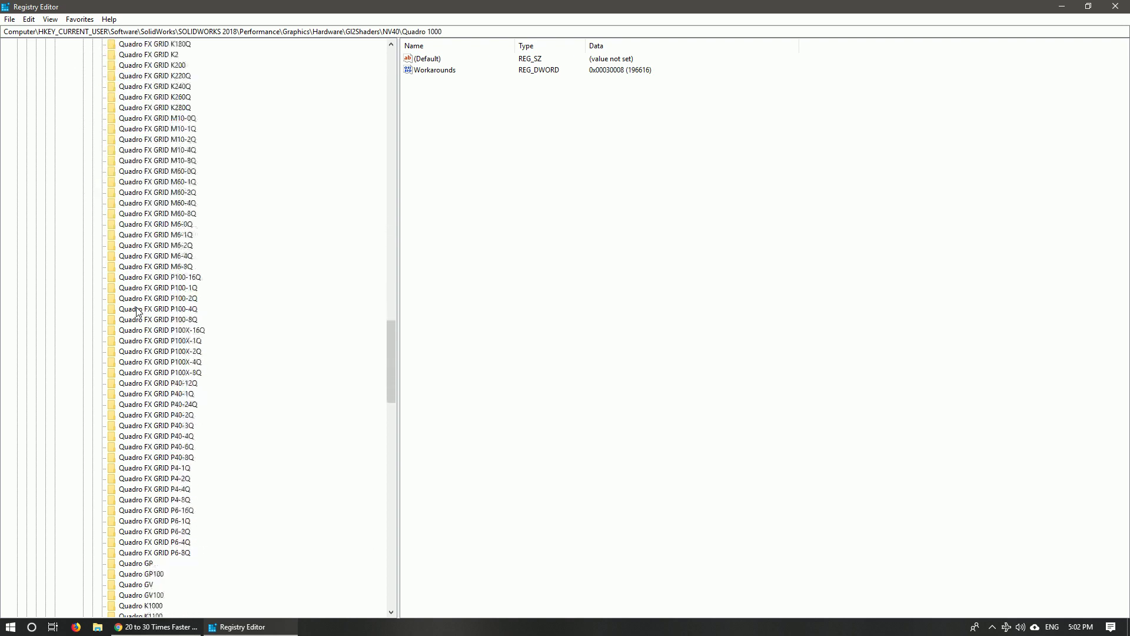
scroll(137, 312, "down", 5)
scroll(137, 312, "down", 9)
scroll(137, 311, "down", 9)
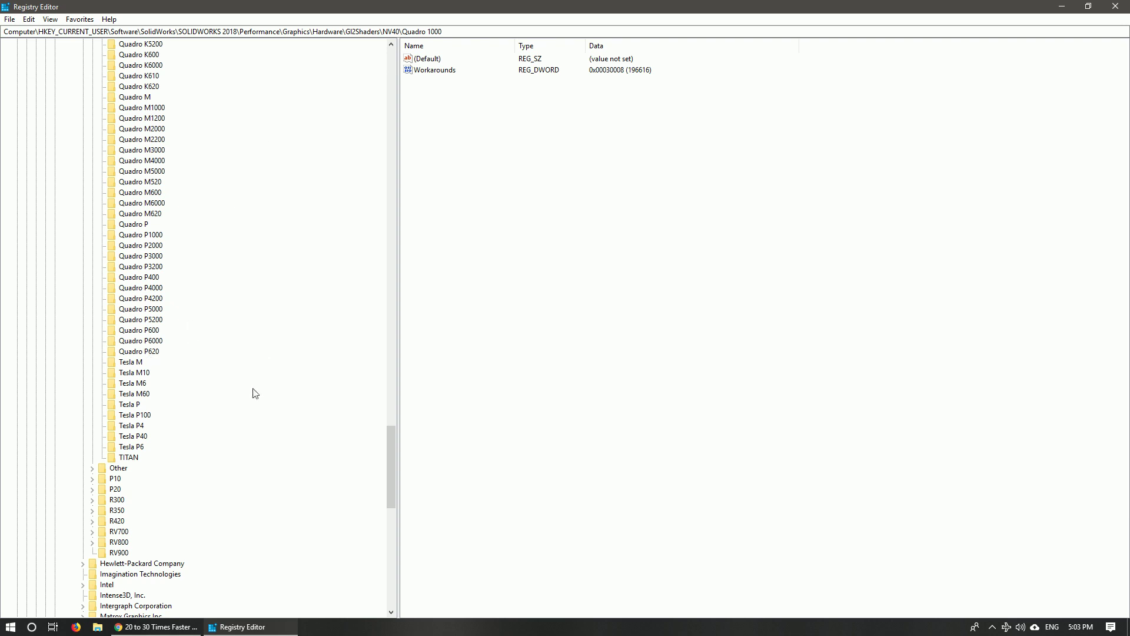
left_click(130, 458)
left_click_drag(388, 466, 353, 245)
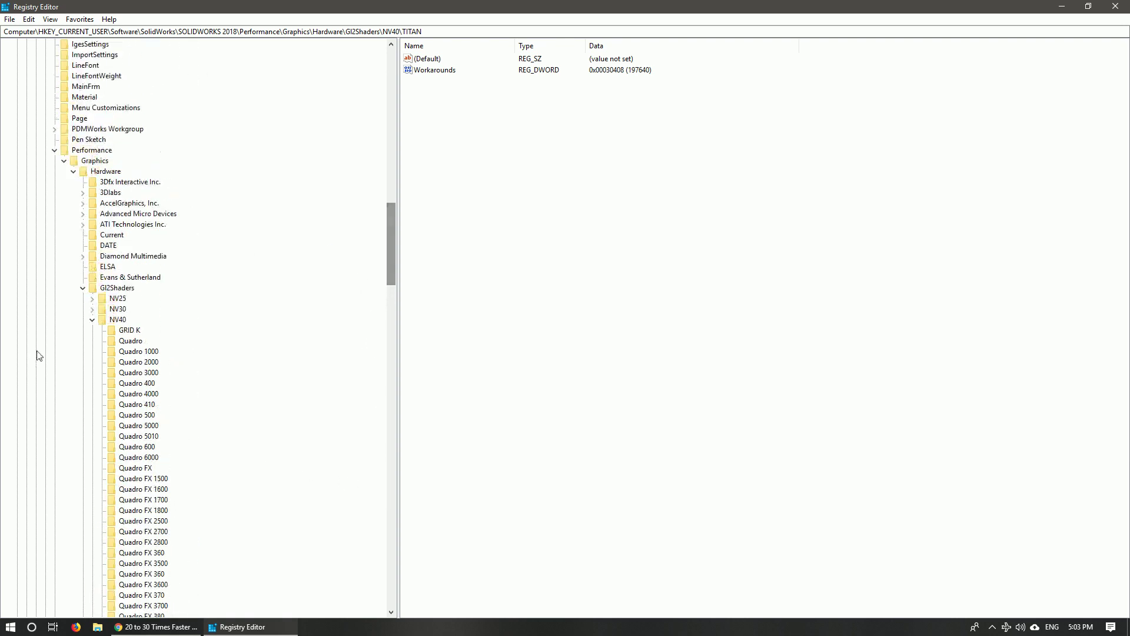
scroll(97, 329, "down", 6)
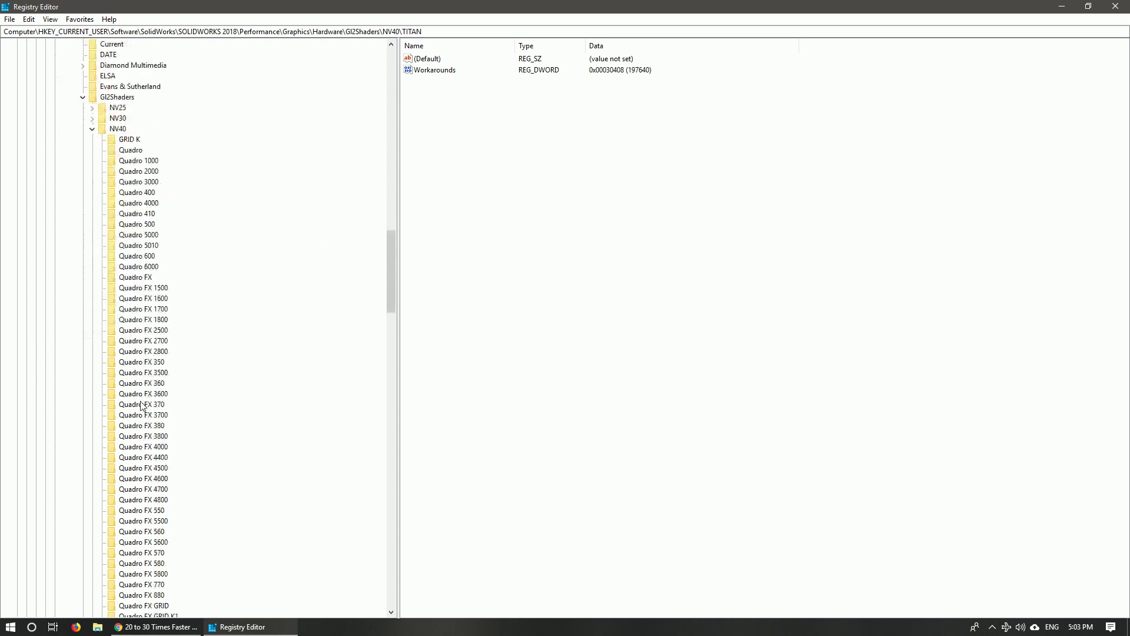
scroll(112, 353, "down", 8)
scroll(126, 377, "down", 8)
scroll(141, 405, "down", 7)
scroll(141, 405, "down", 5)
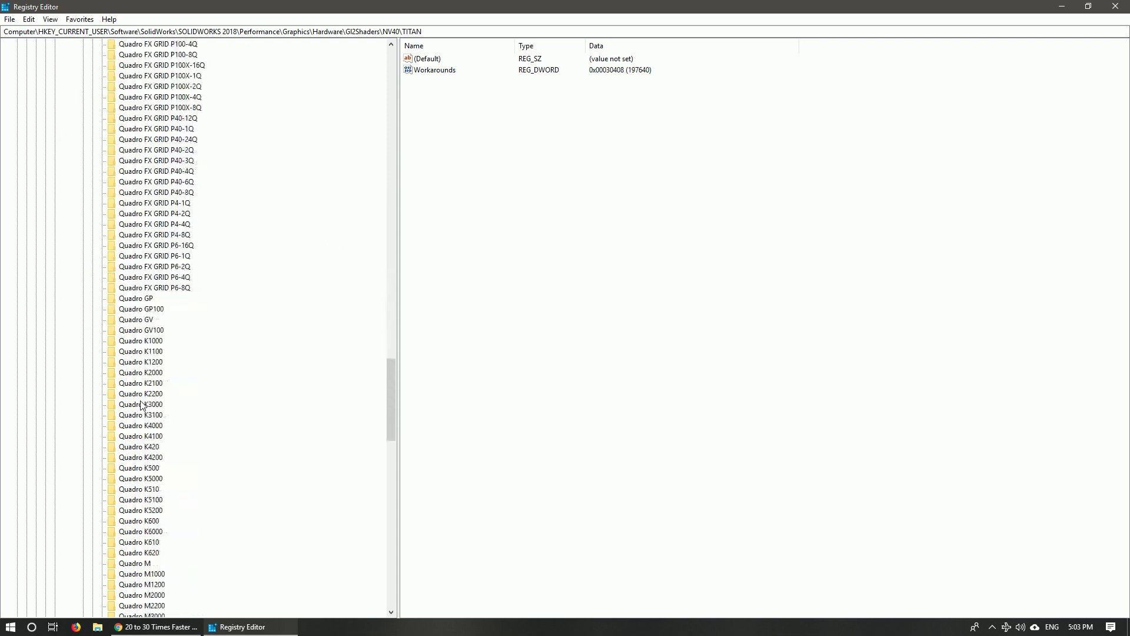
scroll(142, 405, "down", 8)
scroll(142, 405, "down", 4)
scroll(141, 405, "down", 2)
scroll(141, 405, "up", 4)
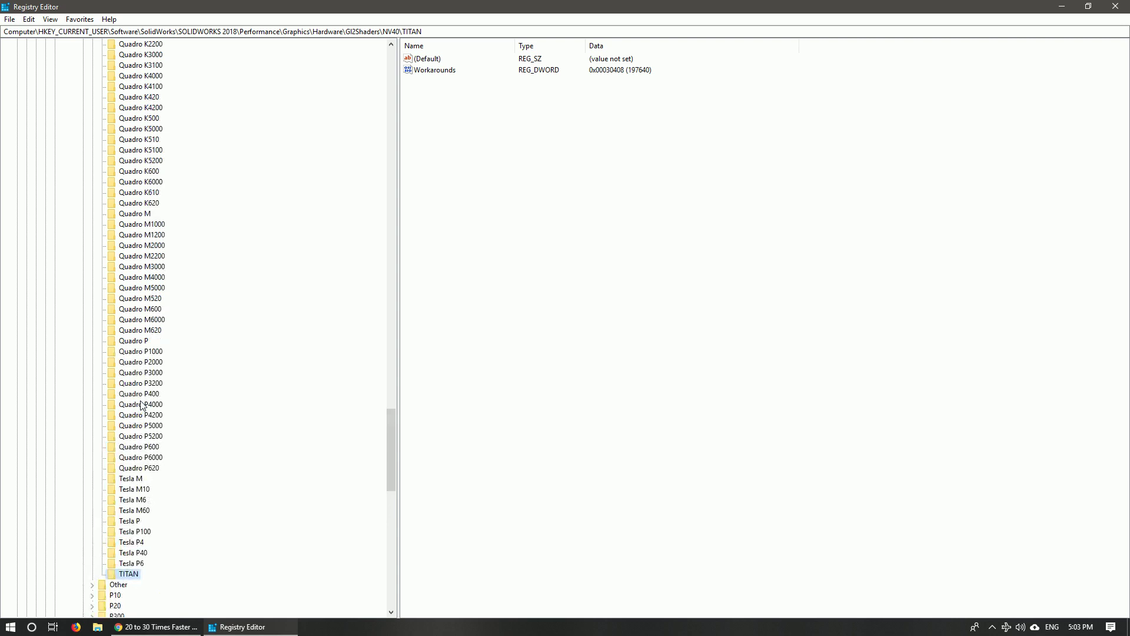
scroll(142, 405, "up", 5)
scroll(141, 405, "up", 6)
scroll(141, 405, "up", 5)
scroll(141, 405, "up", 8)
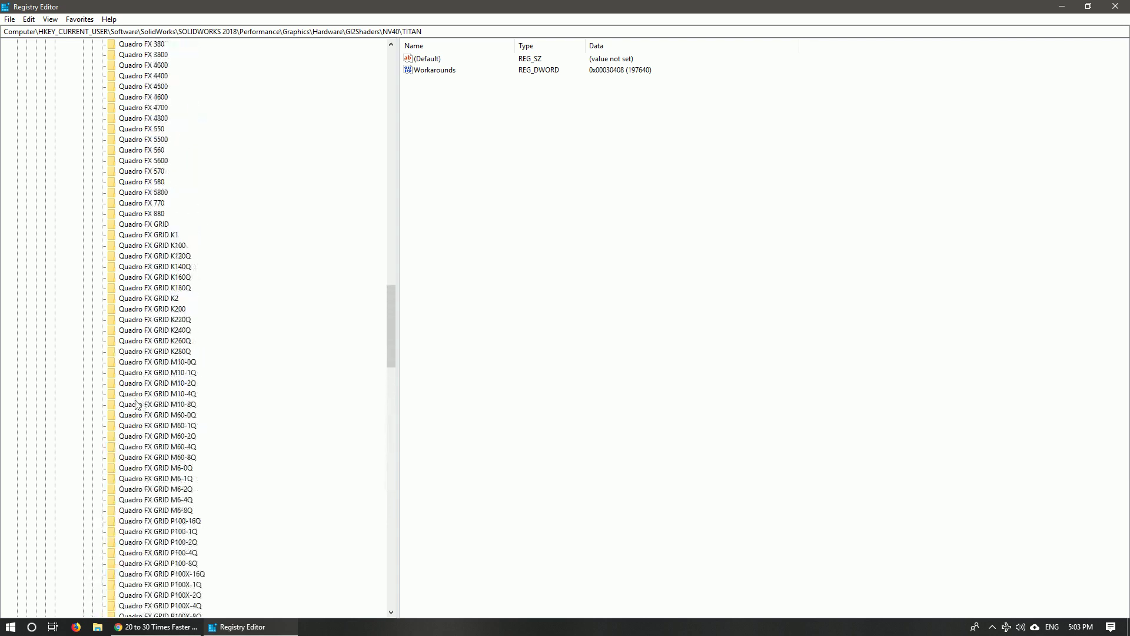
scroll(129, 376, "up", 9)
scroll(112, 307, "up", 9)
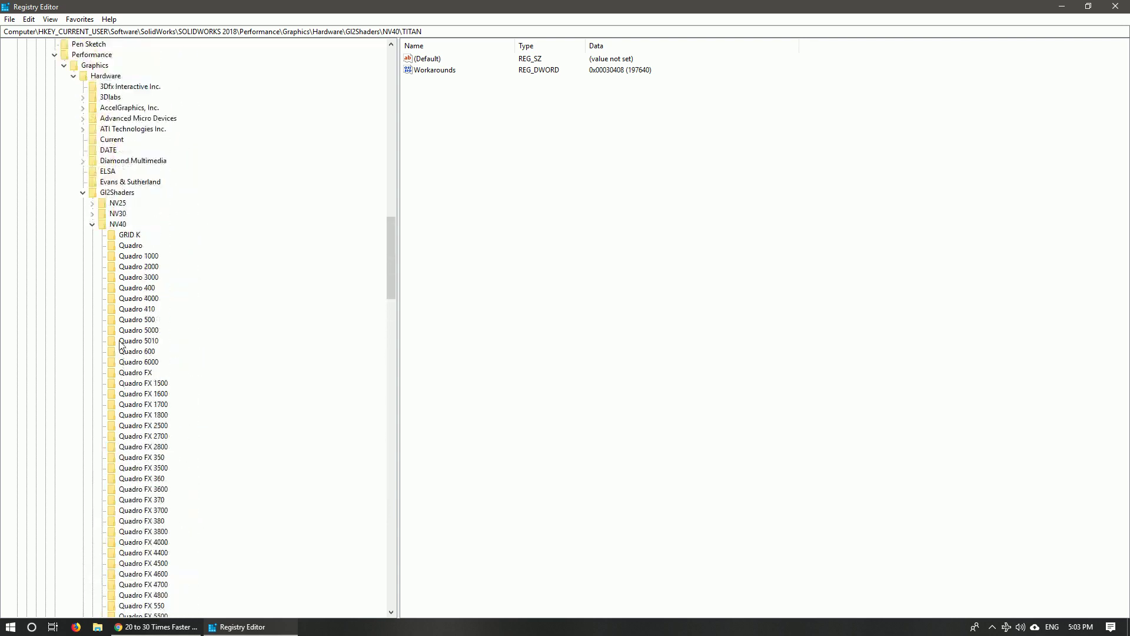
Collapse NV40 and browse the R300, R350 and R420 card lists.
left_click(91, 224)
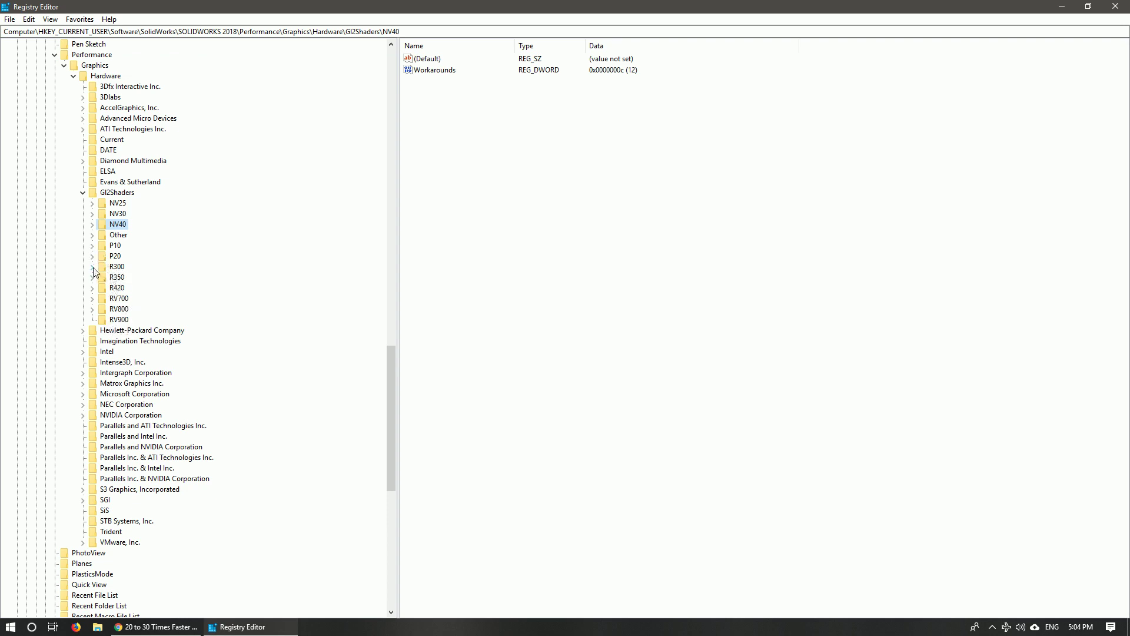
left_click(93, 267)
left_click(92, 278)
left_click(95, 300)
left_click(92, 288)
scroll(135, 372, "down", 8)
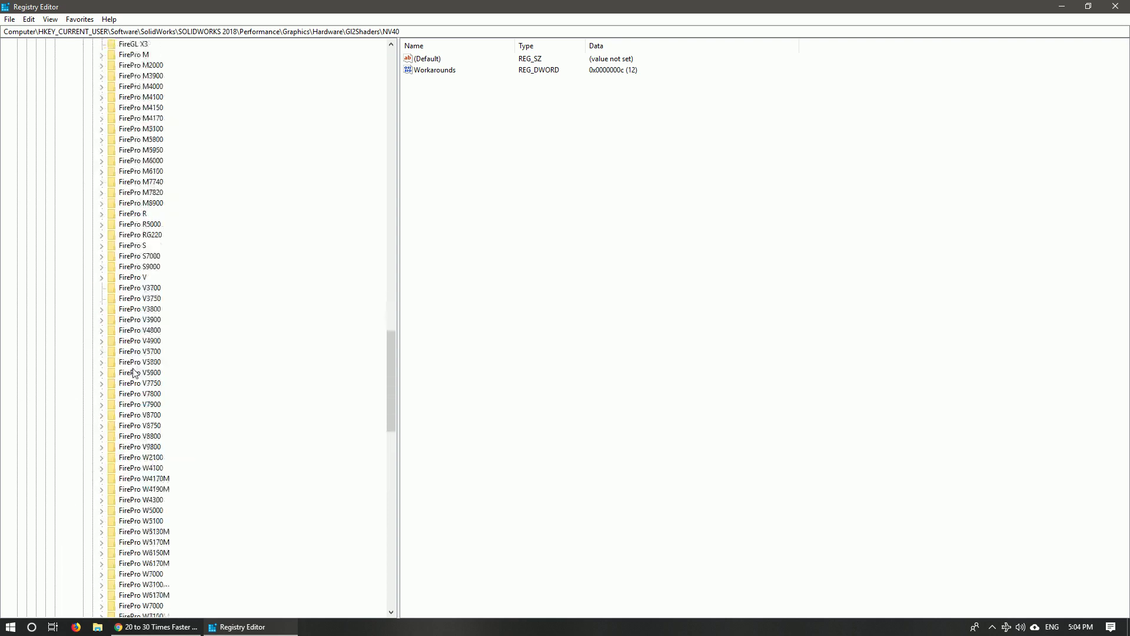
scroll(134, 372, "down", 7)
scroll(134, 372, "down", 3)
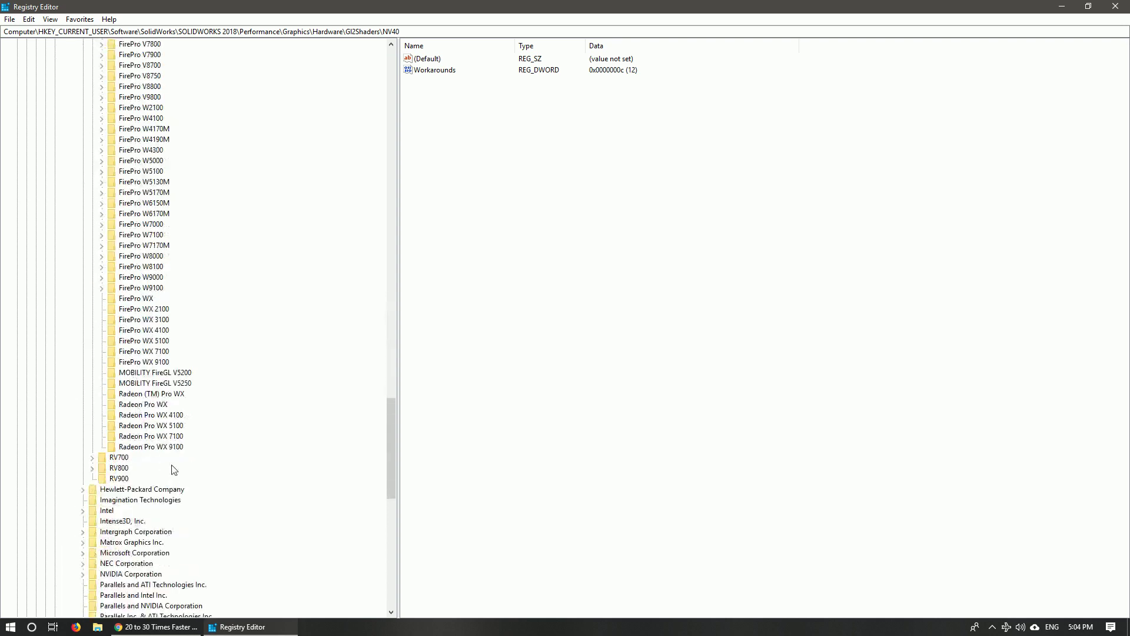
scroll(154, 454, "up", 4)
scroll(154, 454, "up", 6)
scroll(155, 454, "up", 6)
scroll(154, 454, "up", 4)
left_click(91, 362)
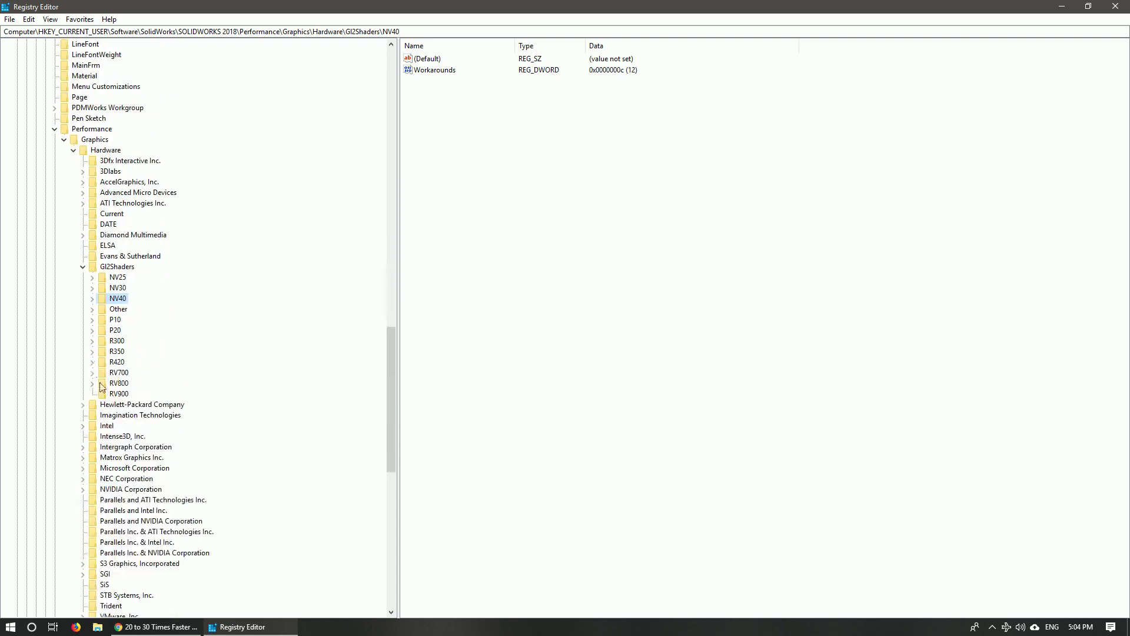
Browse RV800's FirePro W and FirePro R cards and RV700's FirePro M cards.
left_click(92, 383)
left_click(101, 415)
left_click(102, 416)
left_click(101, 394)
left_click(102, 394)
left_click(92, 384)
left_click(92, 373)
left_click(101, 383)
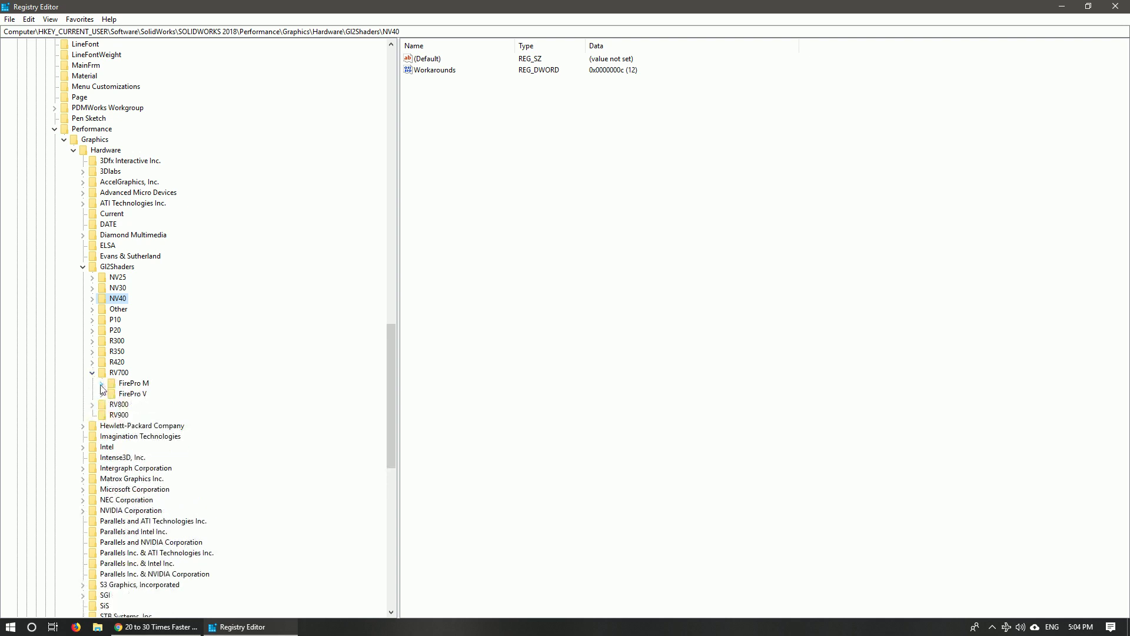
left_click(92, 373)
Recheck the R420, R350 and R300 card lists.
left_click(91, 362)
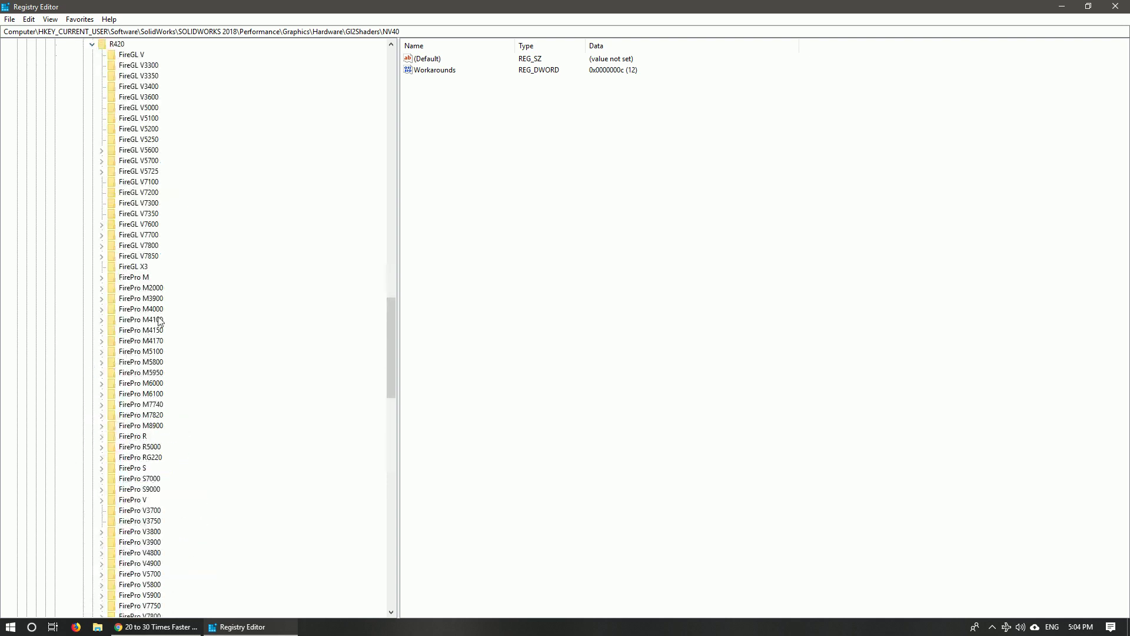
scroll(156, 321, "up", 5)
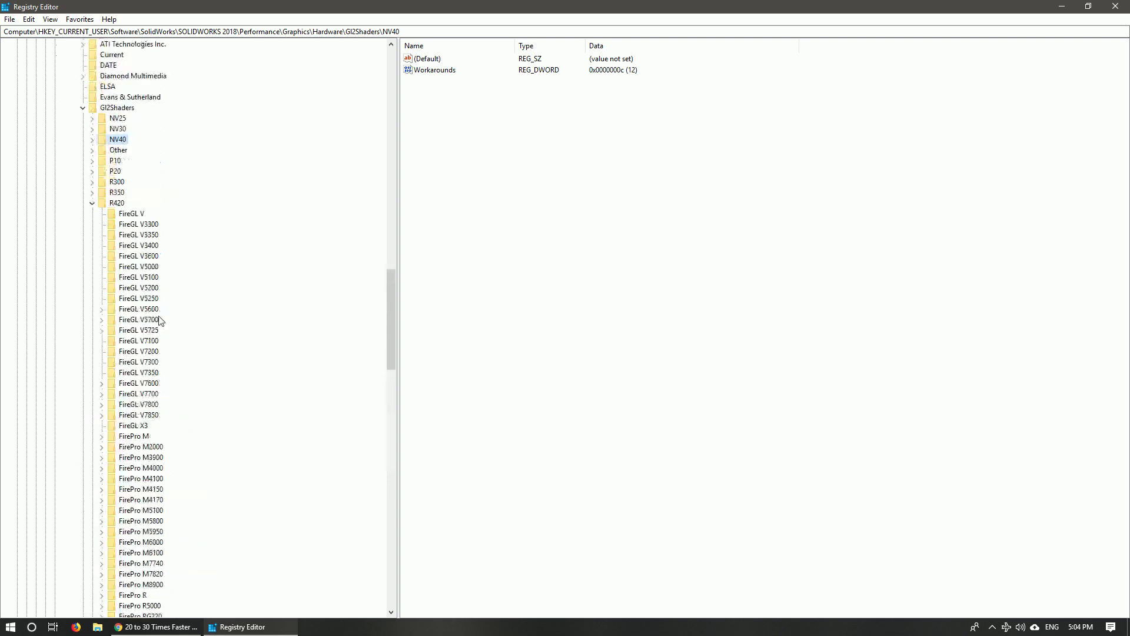
left_click(92, 204)
left_click(92, 194)
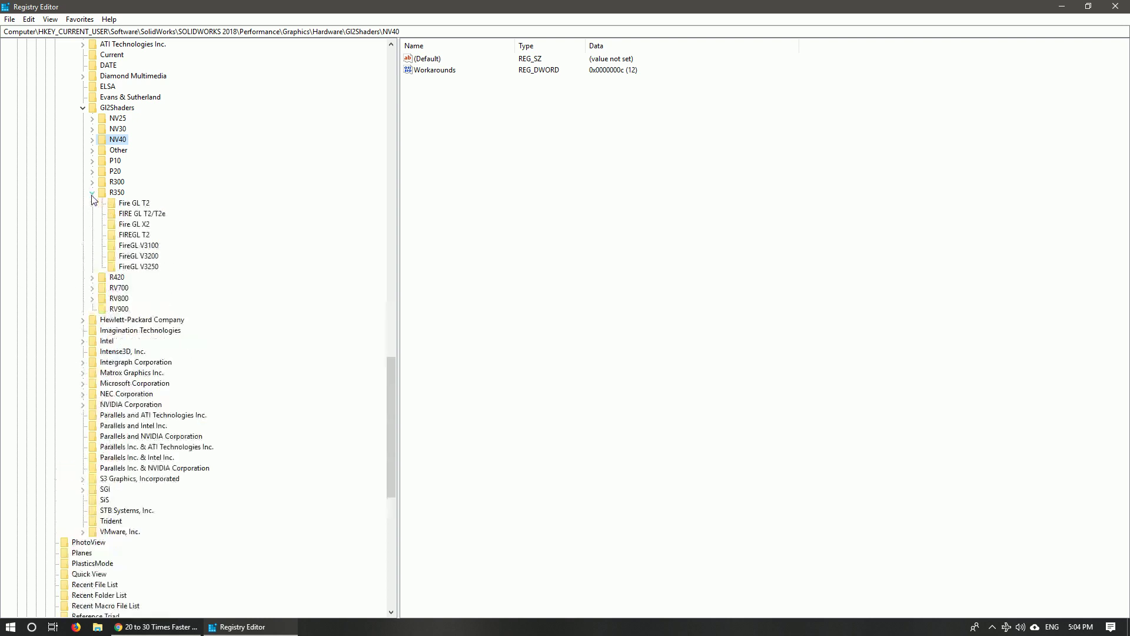
left_click(92, 193)
left_click(92, 182)
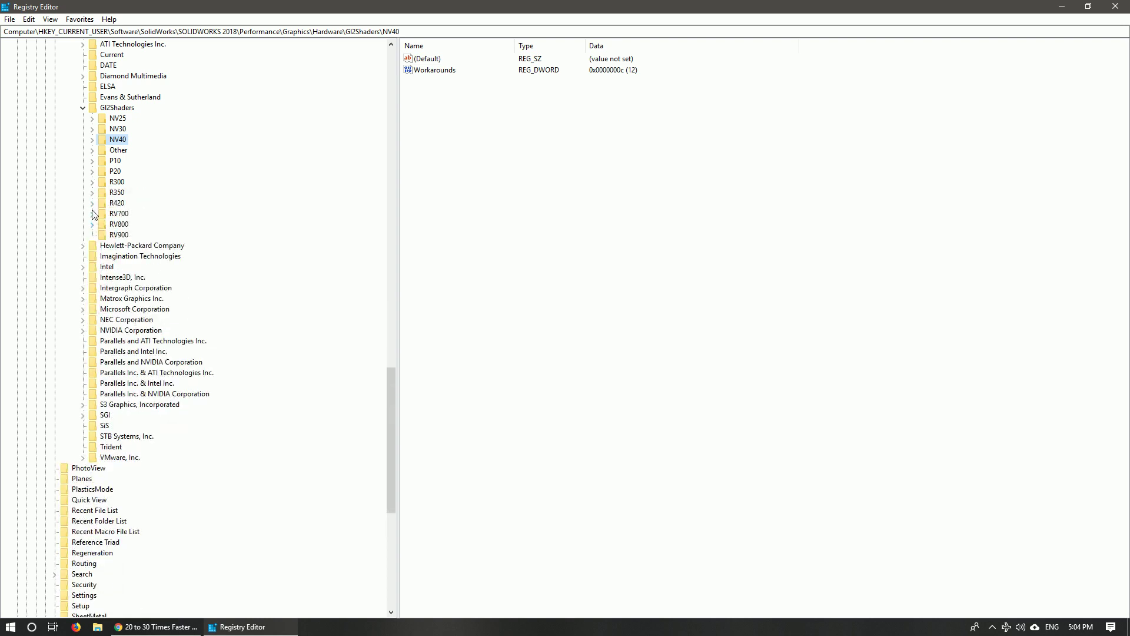
Expand R420 and select it, showing Workarounds 0x00000004 (4).
left_click(92, 204)
scroll(146, 310, "up", 4)
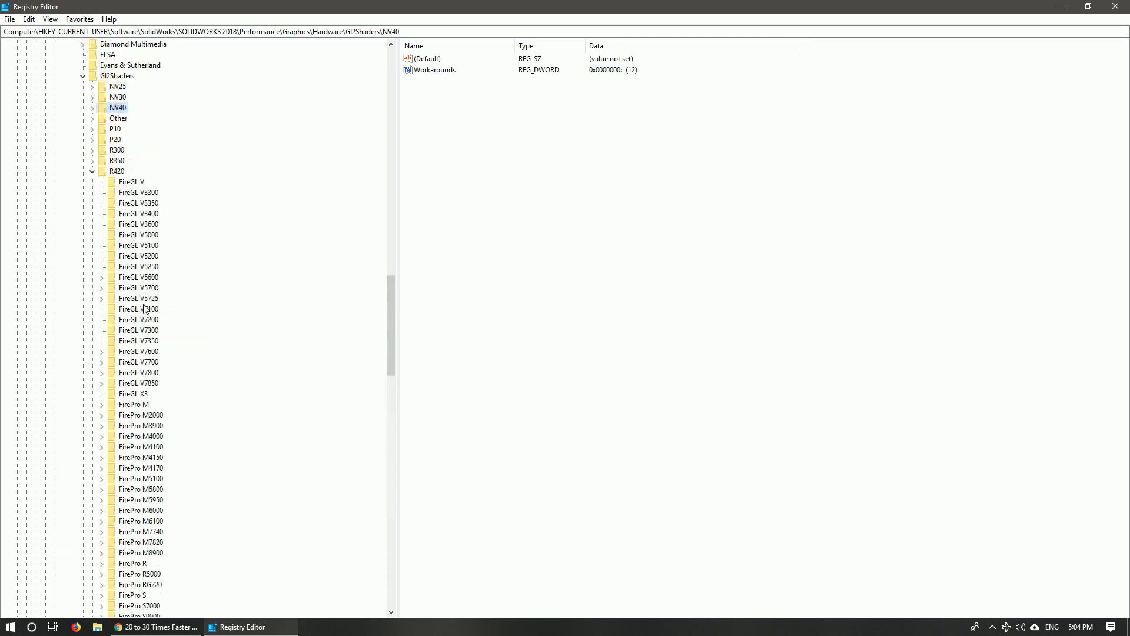
scroll(145, 310, "down", 4)
scroll(146, 309, "down", 8)
scroll(146, 310, "down", 8)
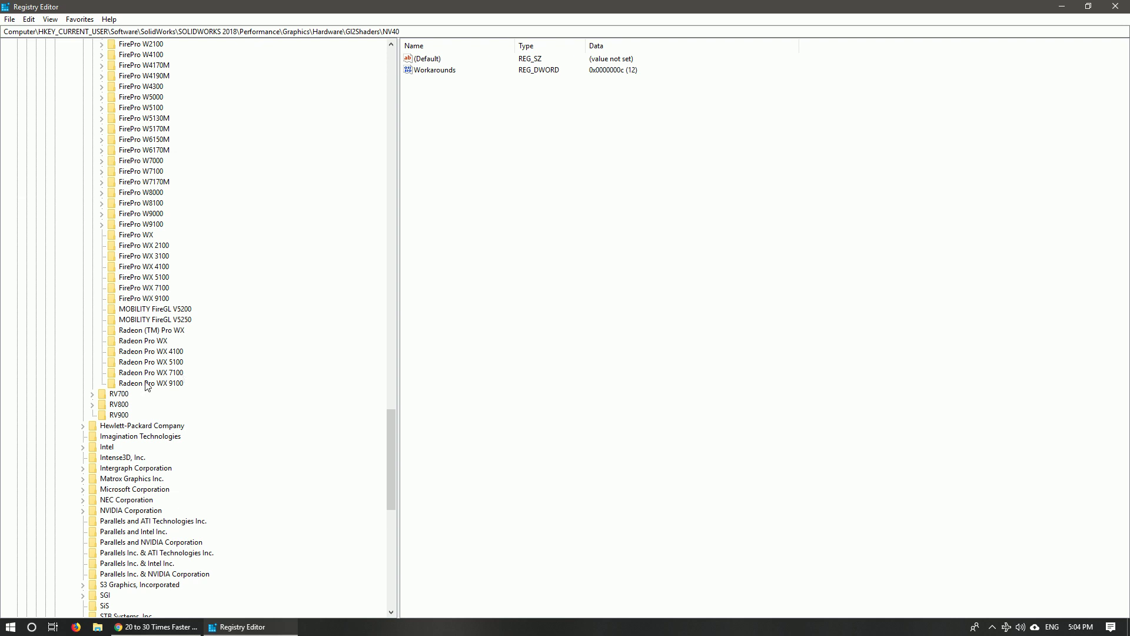
scroll(147, 386, "up", 7)
scroll(147, 389, "up", 5)
scroll(147, 392, "up", 8)
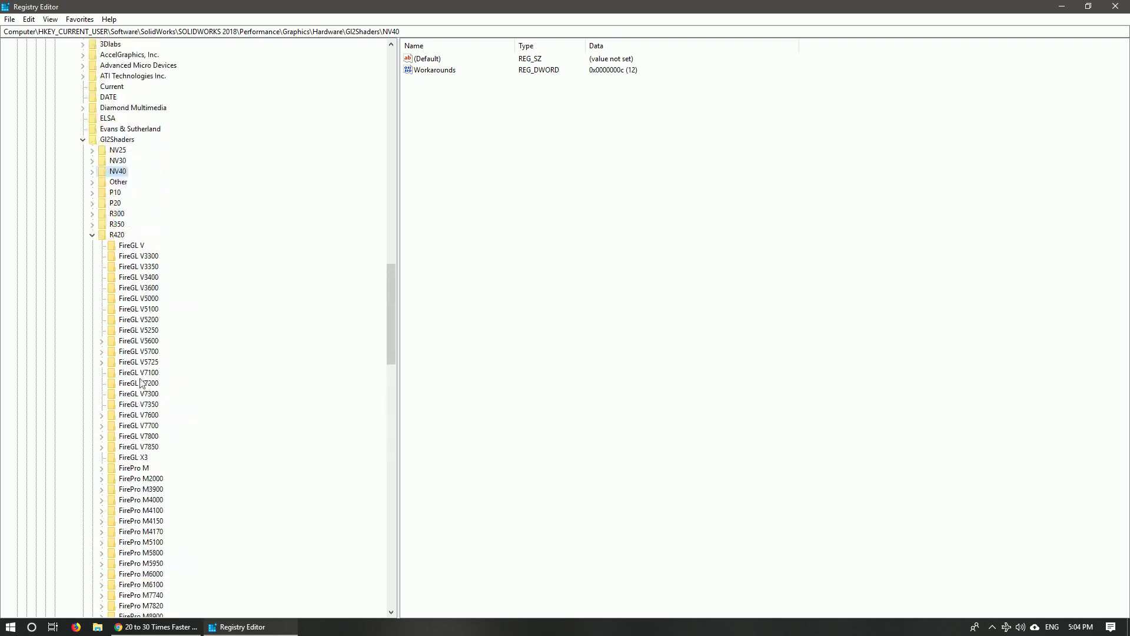
left_click(116, 236)
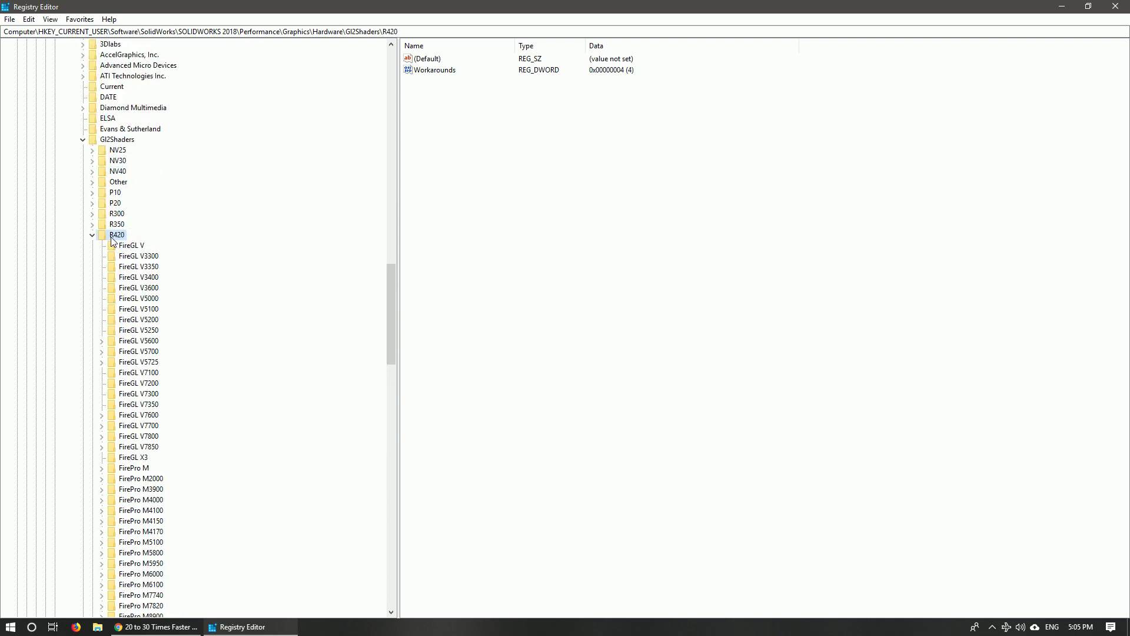
Create a new subkey under R420 and rename it 'Radeon RX Vega'.
right_click(114, 242)
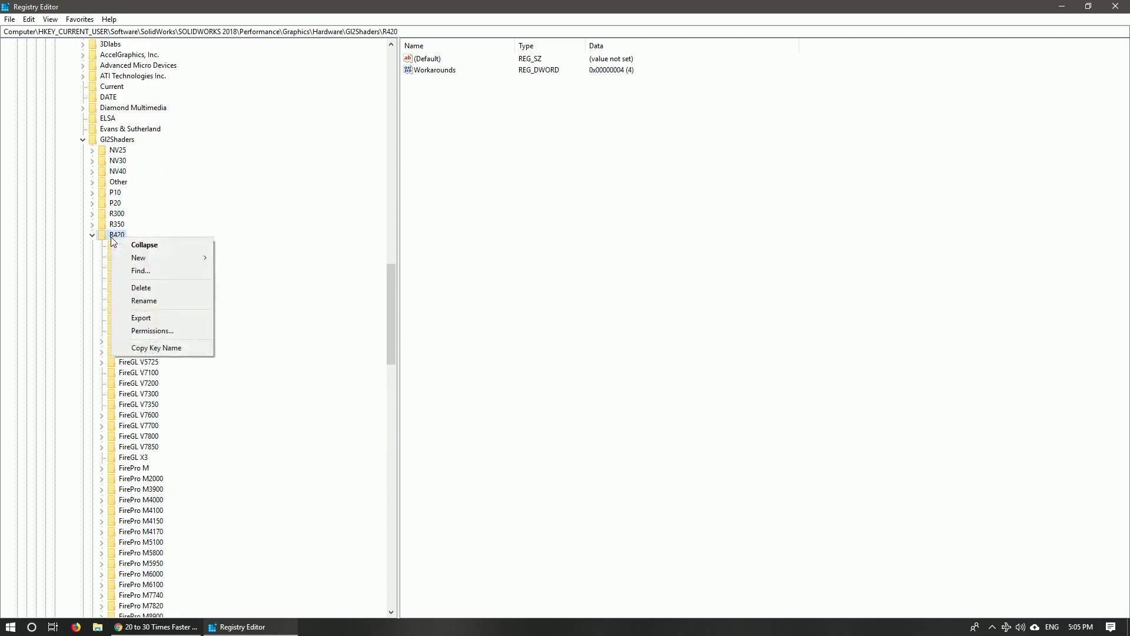
mouse_move(139, 257)
left_click(235, 259)
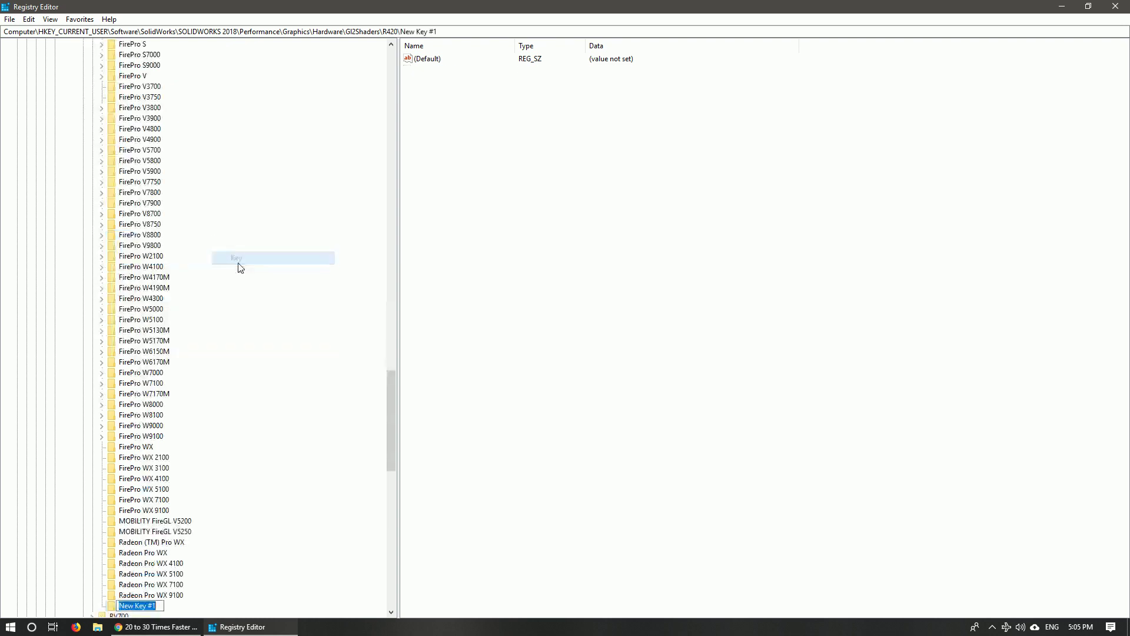
scroll(221, 397, "down", 2)
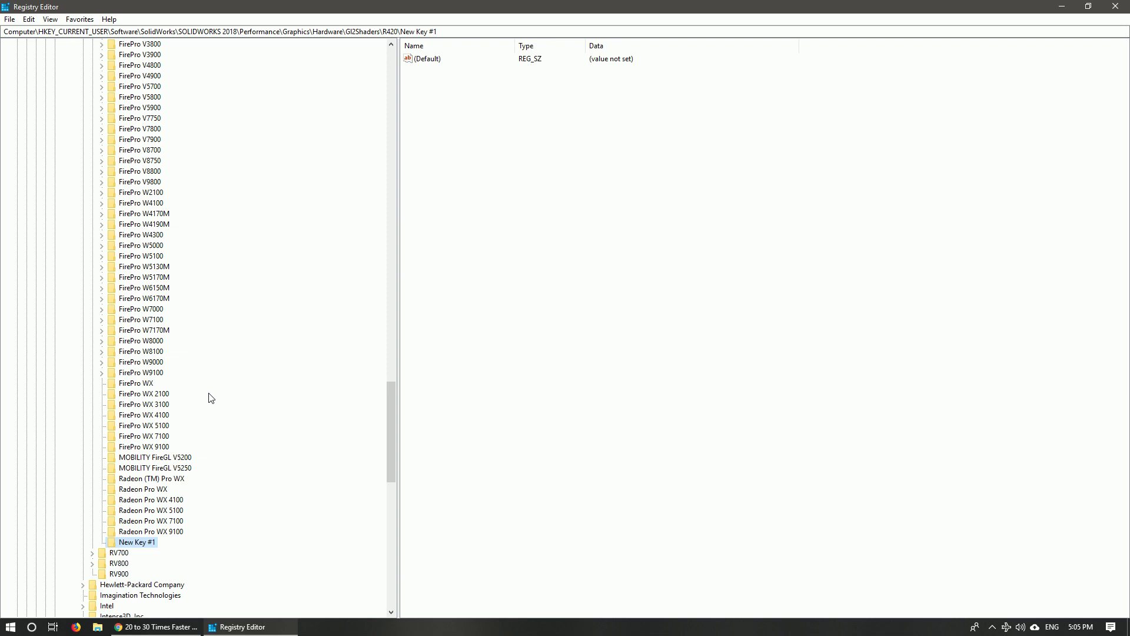
left_click(159, 532)
right_click(144, 542)
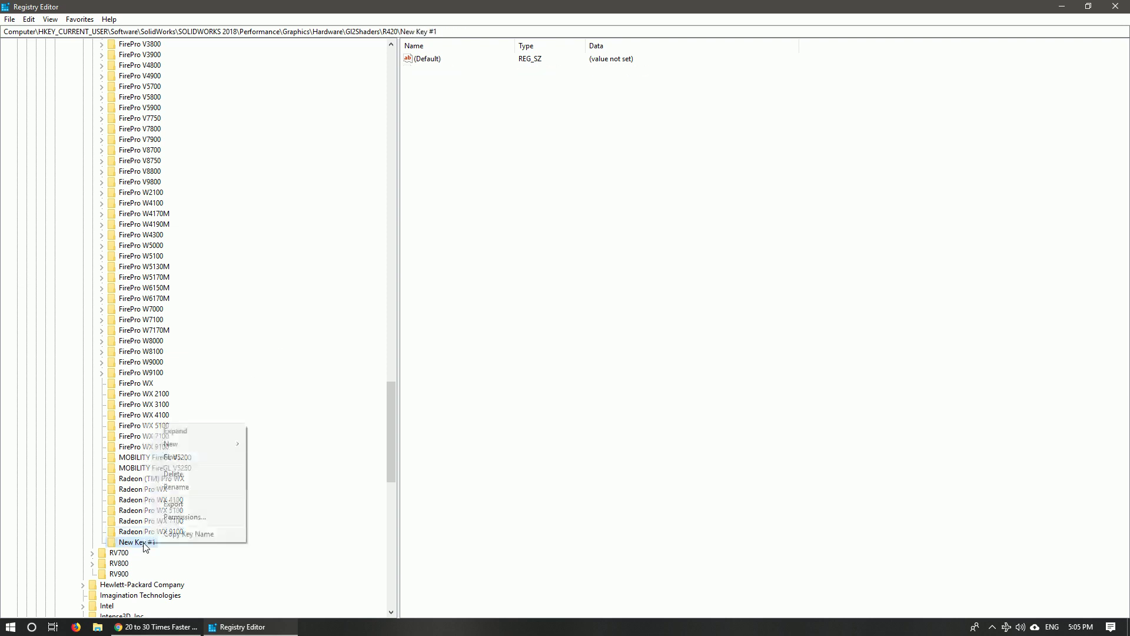
left_click(184, 497)
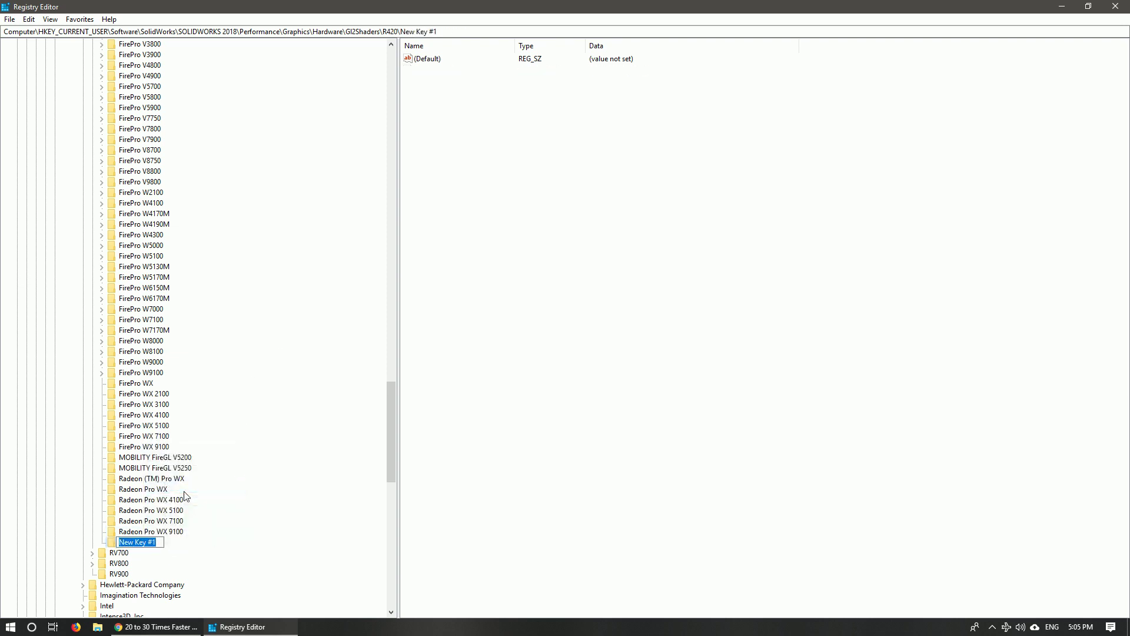
type("Radeon RX Vega")
key("Return")
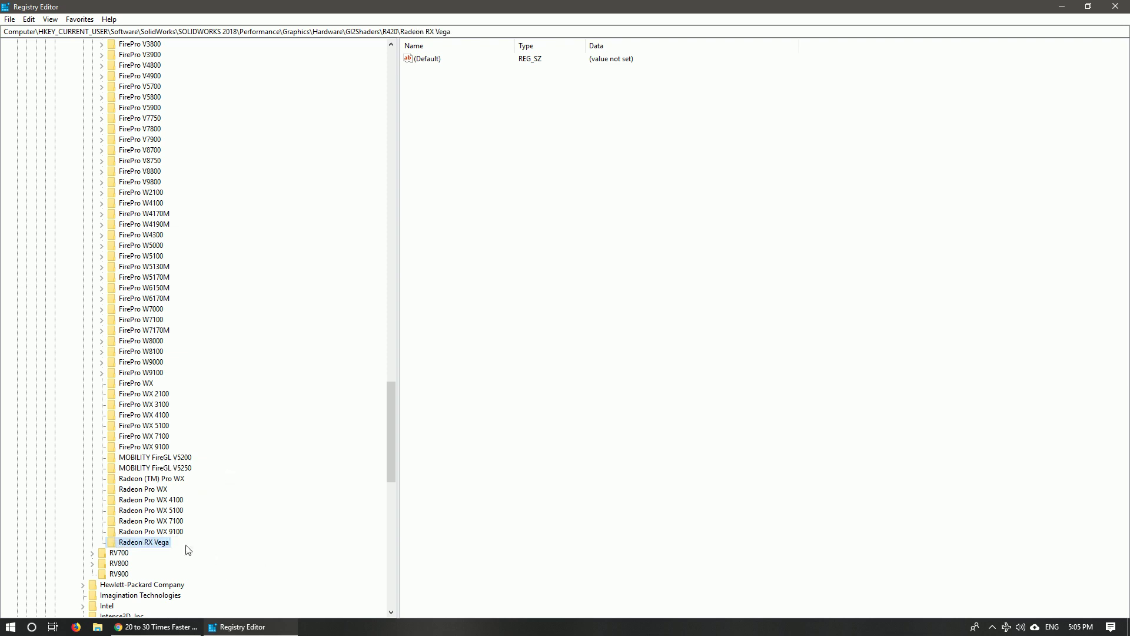
right_click(140, 544)
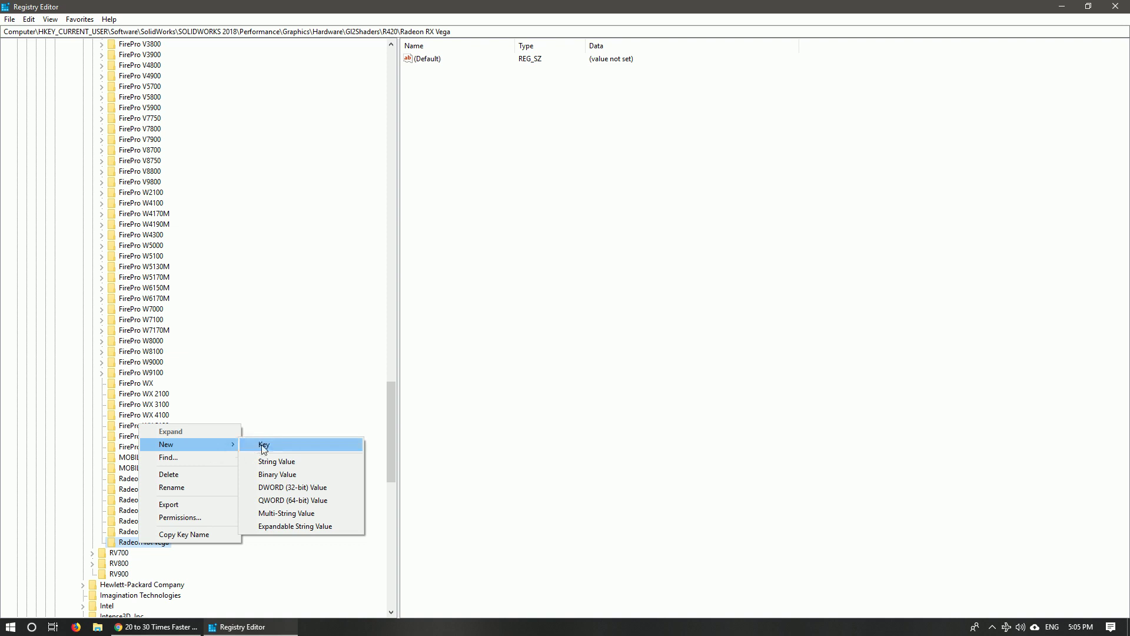
Create a DWORD (32-bit) value named Workarounds in Radeon RX Vega and open its edit dialog.
mouse_move(190, 444)
left_click(247, 394)
left_click(146, 531)
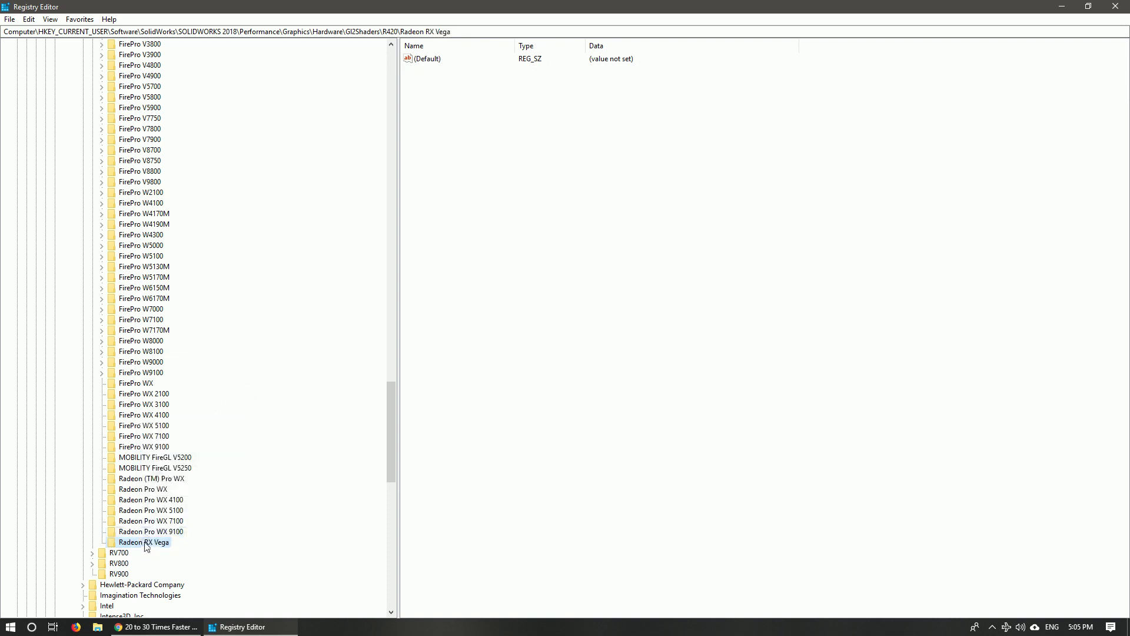
right_click(146, 543)
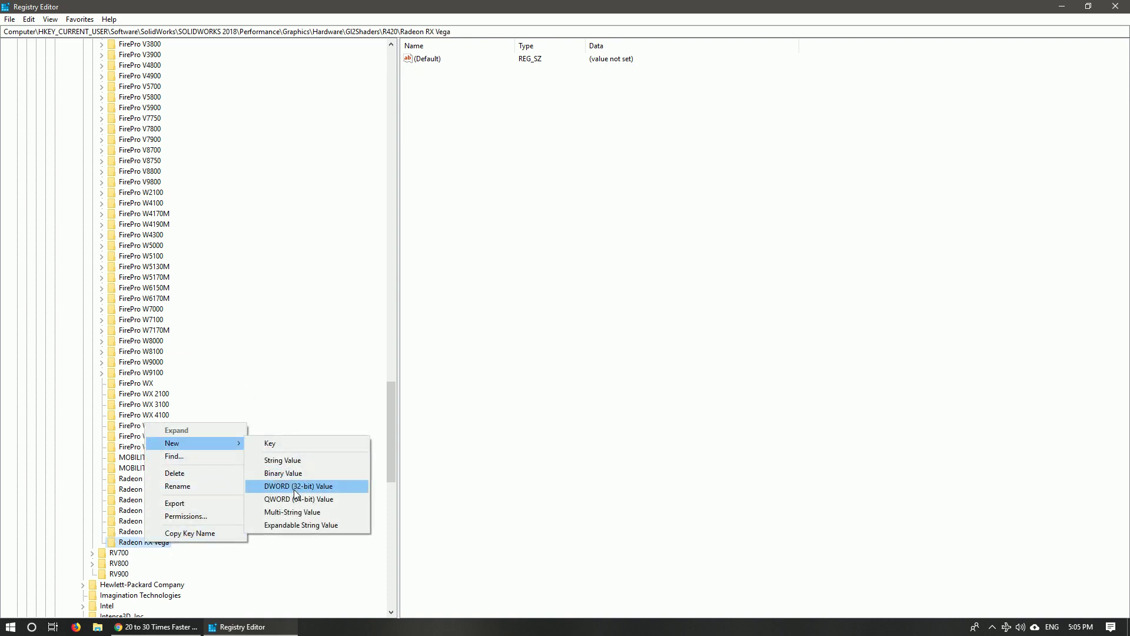
left_click(294, 489)
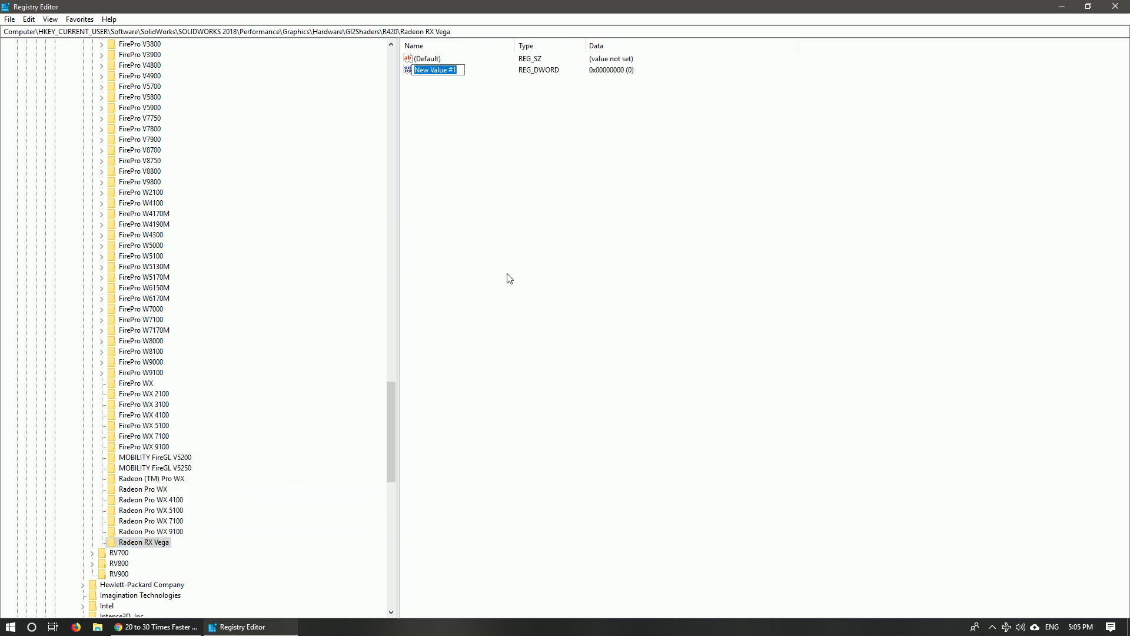
type("Workarounds")
key("Return")
left_click(541, 195)
double_click(439, 71)
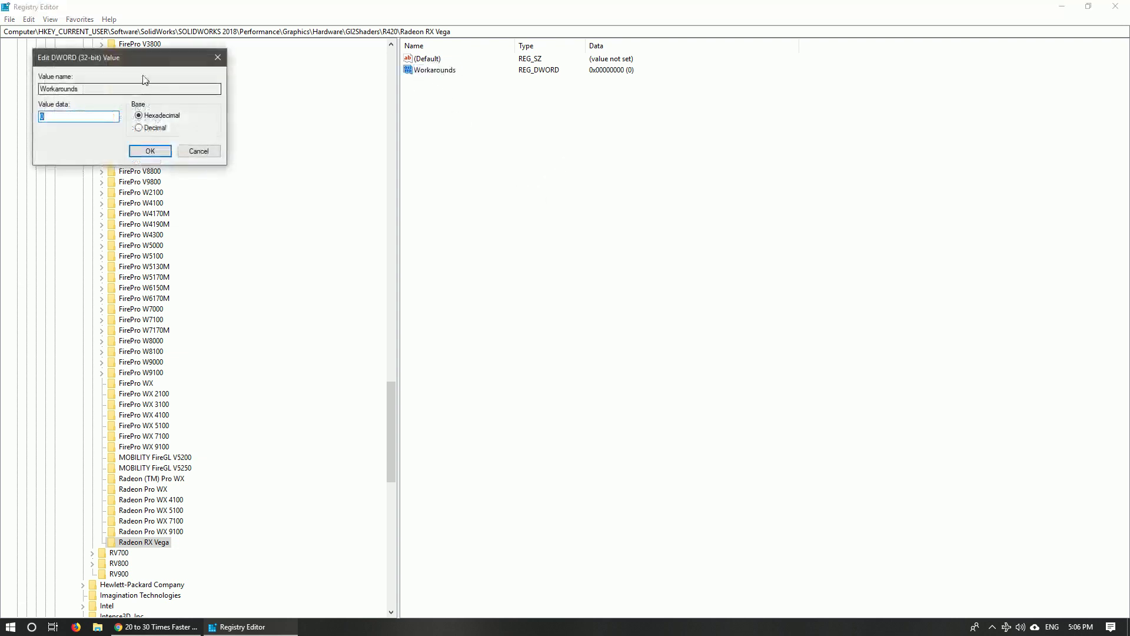
left_click_drag(147, 67, 528, 123)
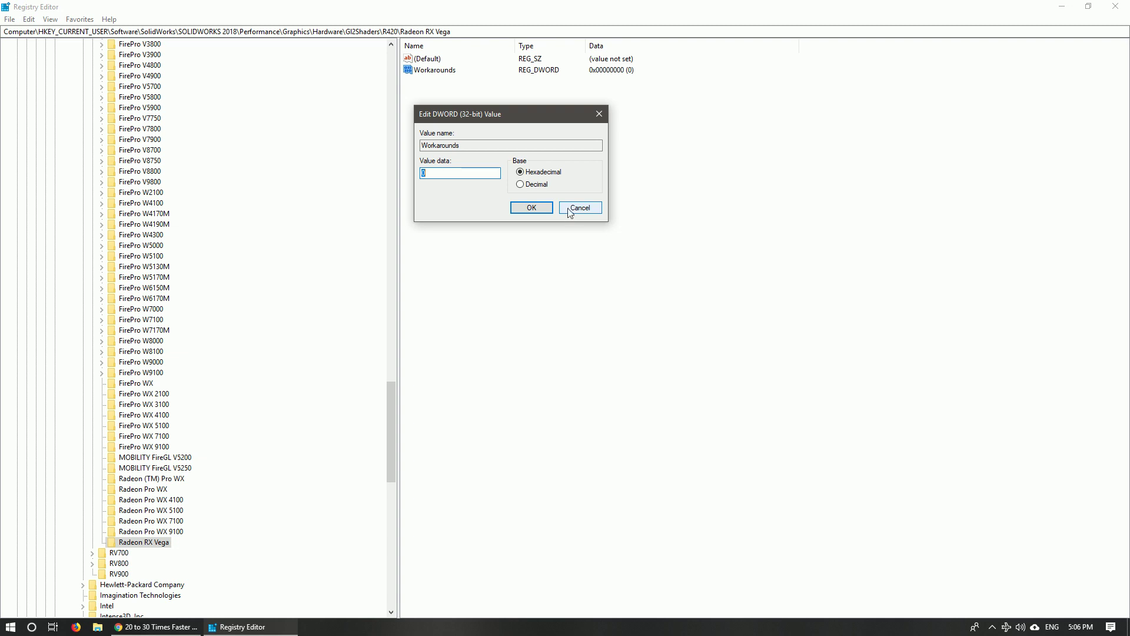
Cancel the edit, leaving Workarounds at 0, and switch the tree from R420 to NV40.
left_click(572, 212)
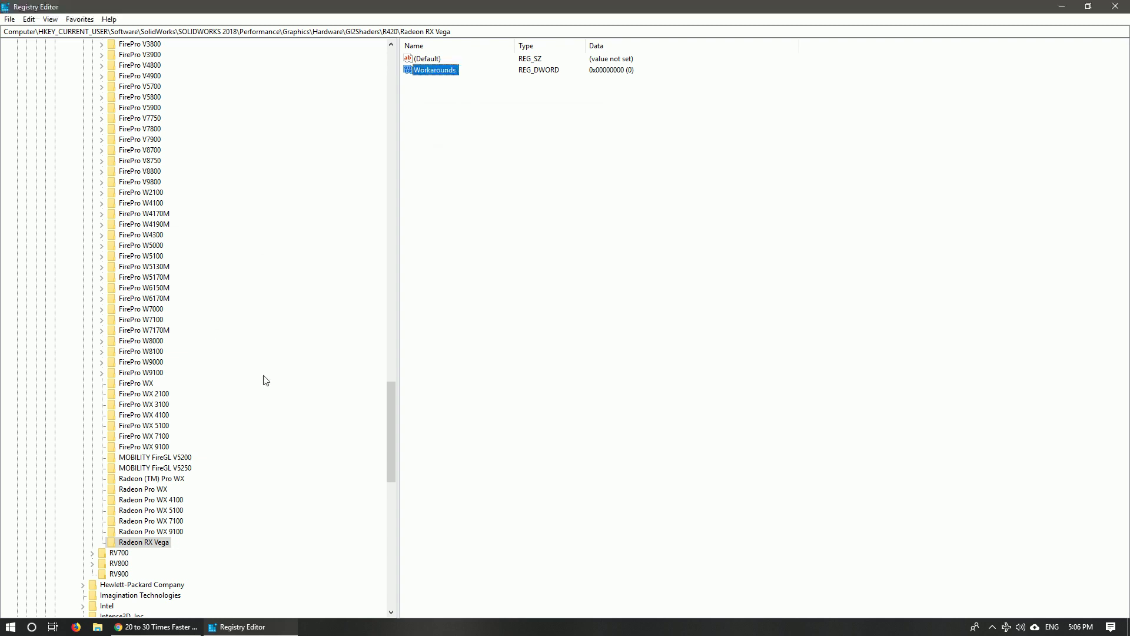
scroll(132, 475, "up", 5)
scroll(129, 447, "up", 6)
scroll(124, 412, "up", 8)
scroll(115, 352, "up", 4)
left_click(91, 288)
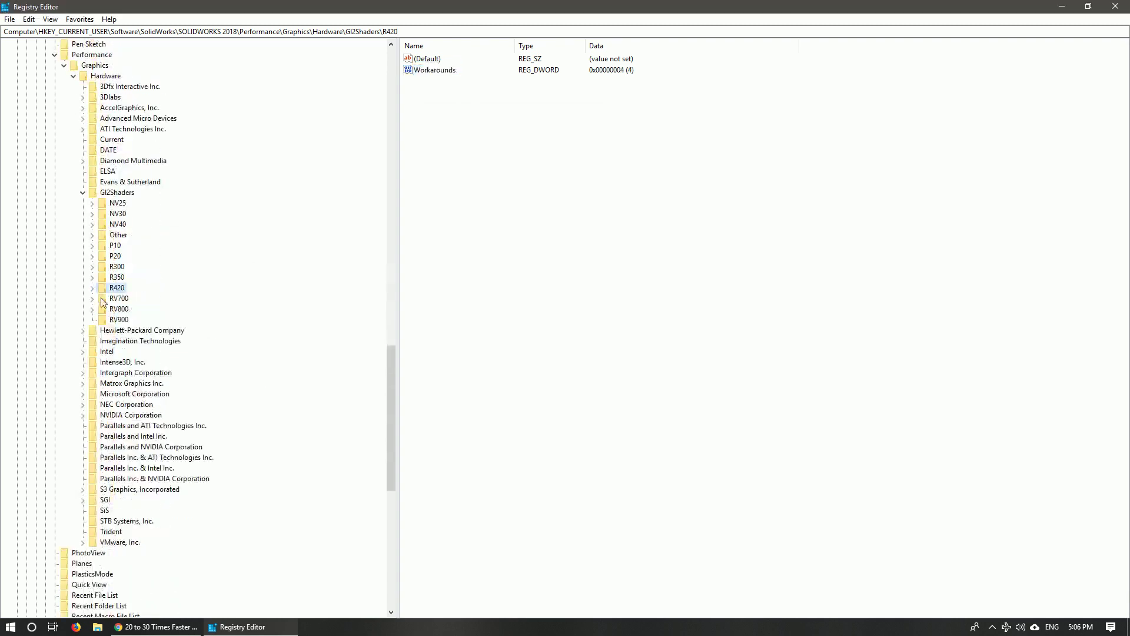
left_click(92, 224)
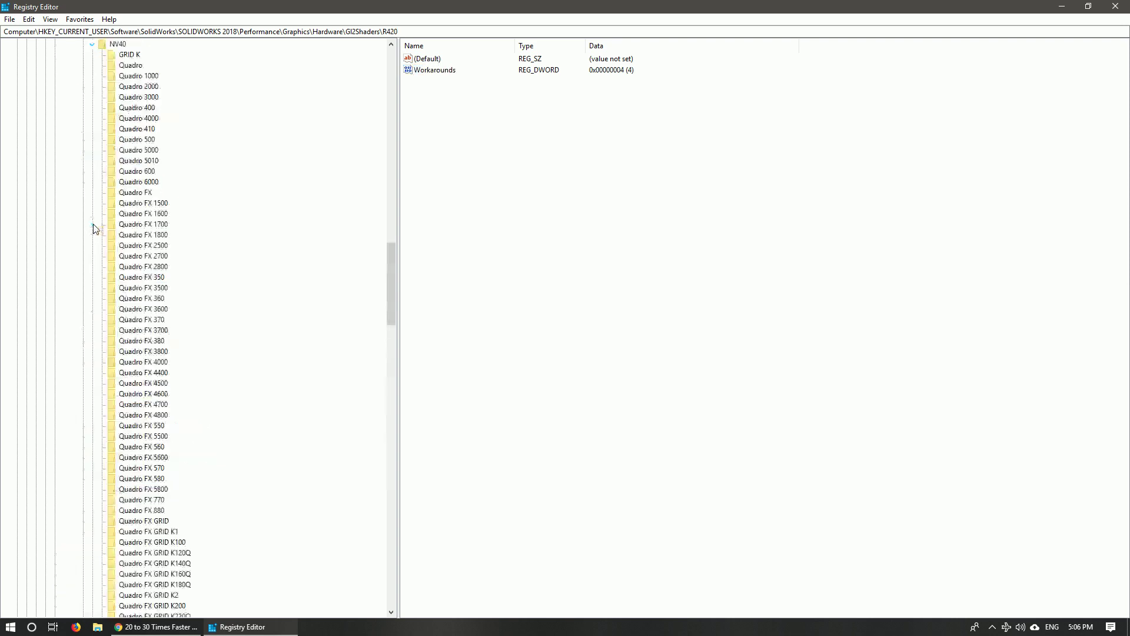
Open Quadro P6000's Workarounds value and copy its data 31408.
scroll(117, 294, "down", 8)
scroll(135, 330, "down", 9)
scroll(146, 352, "down", 9)
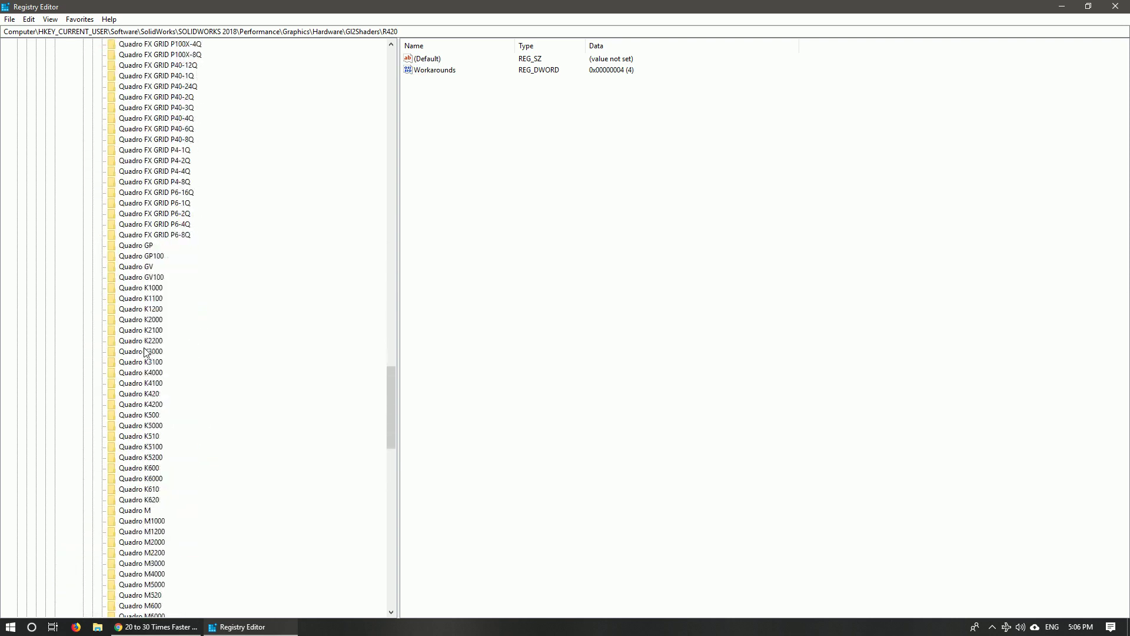
scroll(145, 352, "down", 4)
scroll(146, 352, "down", 6)
scroll(146, 352, "down", 2)
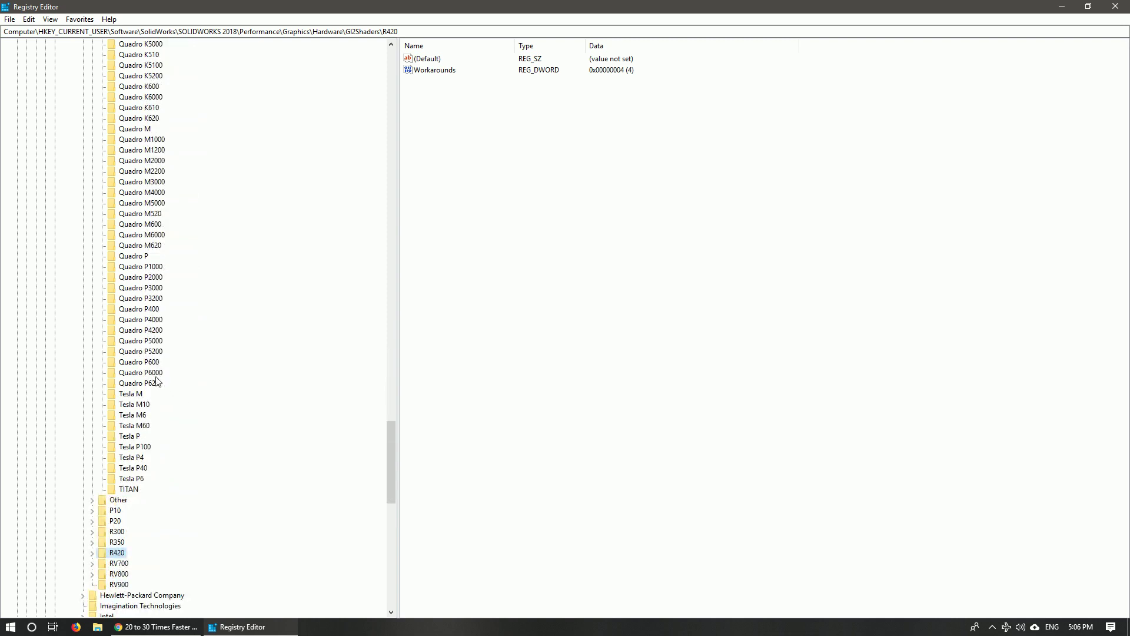
left_click(156, 377)
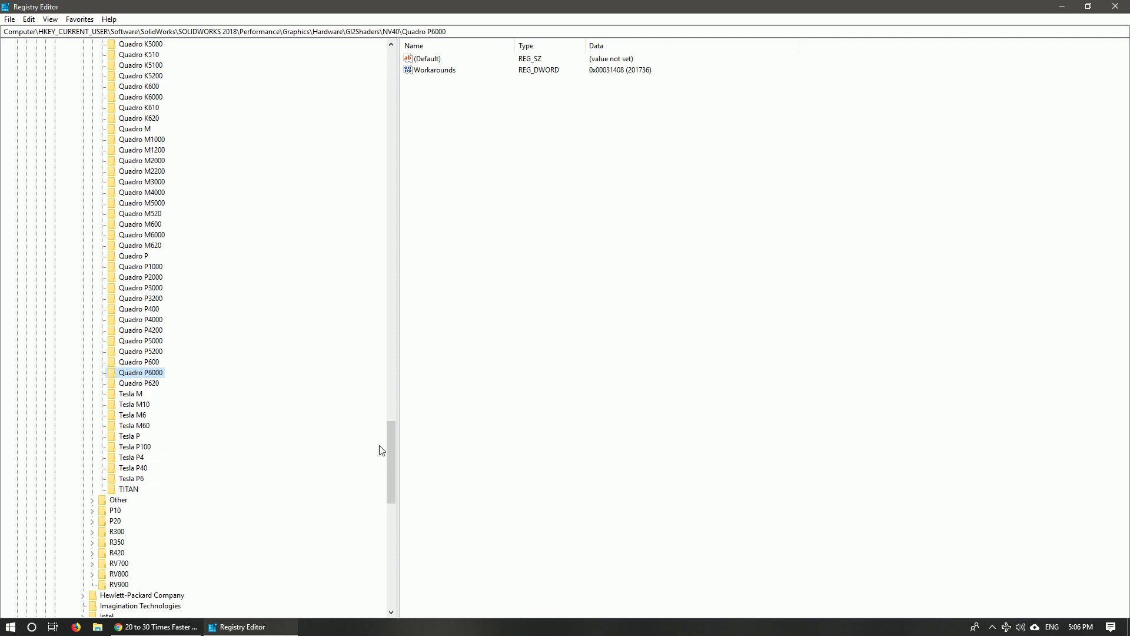
left_click_drag(390, 456, 373, 232)
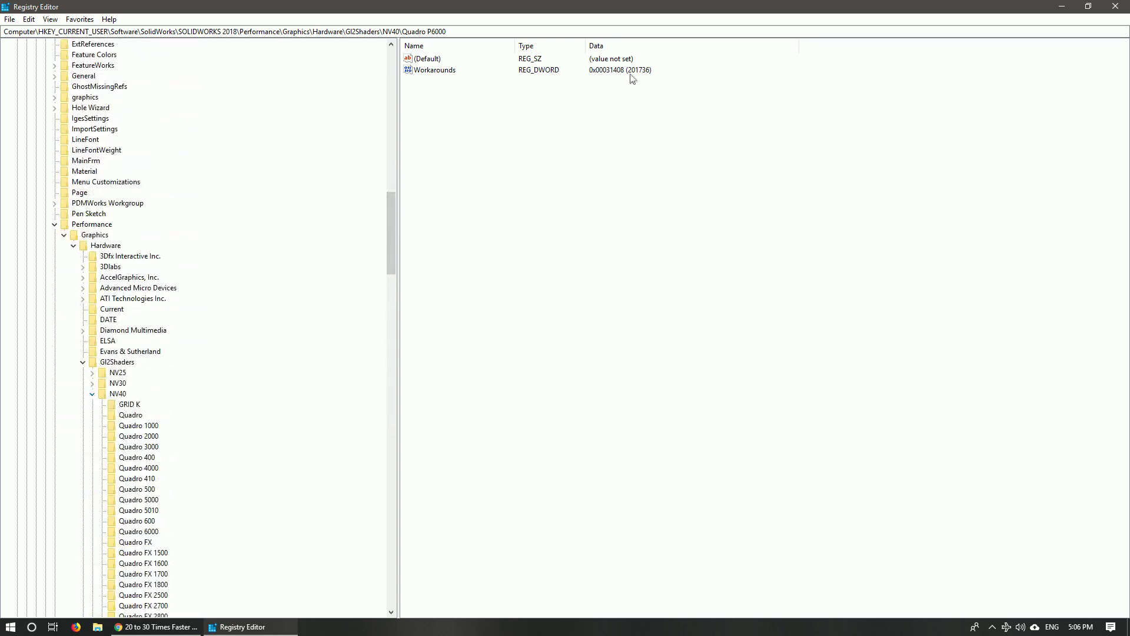
left_click(449, 74)
double_click(449, 71)
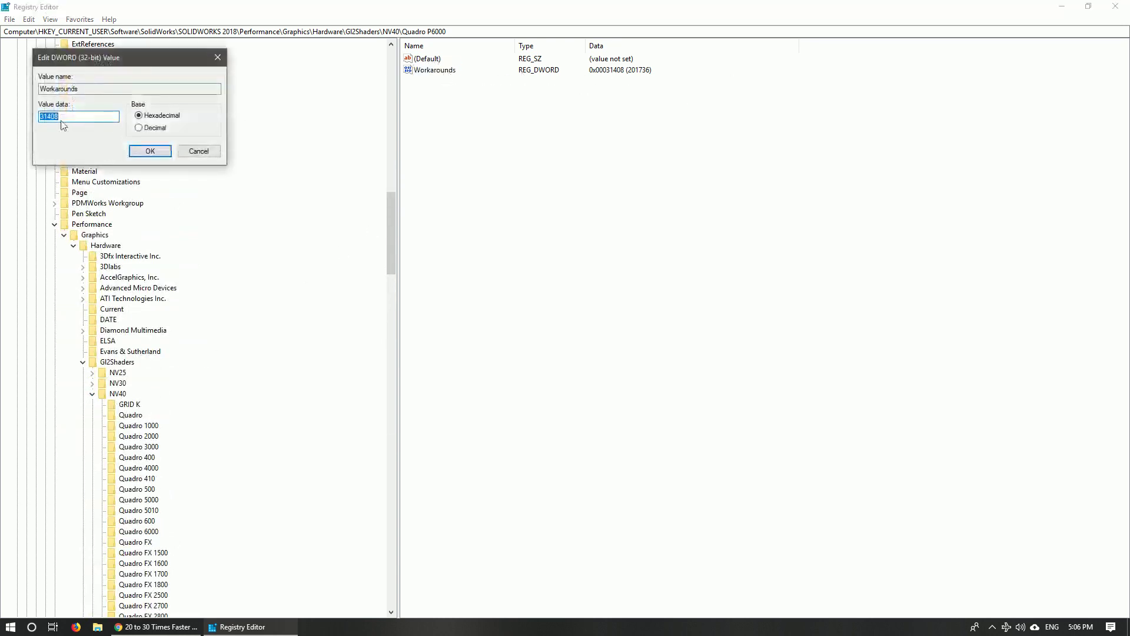
type("c")
left_click(150, 151)
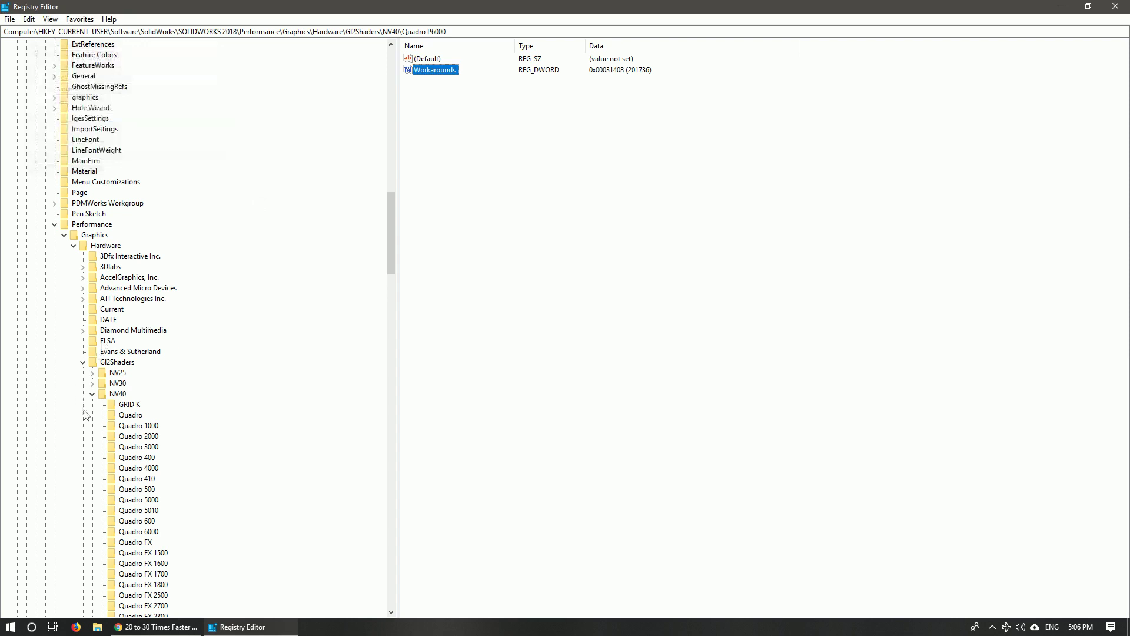
Collapse NV40 and re-expand the R420 card list.
left_click(92, 394)
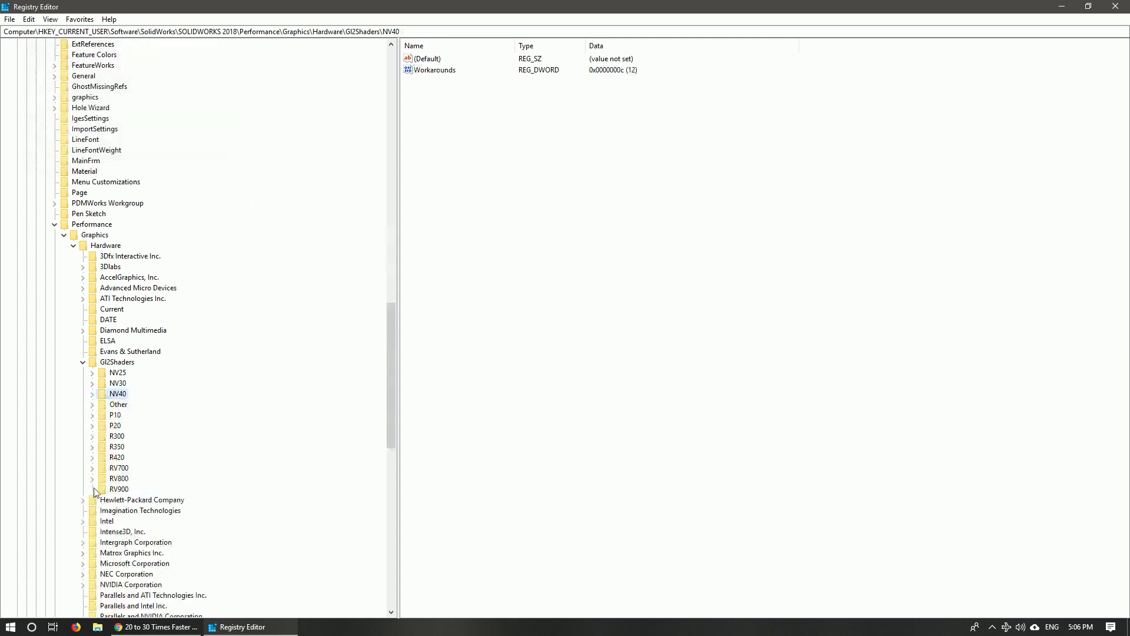
left_click(93, 466)
scroll(305, 368, "down", 5)
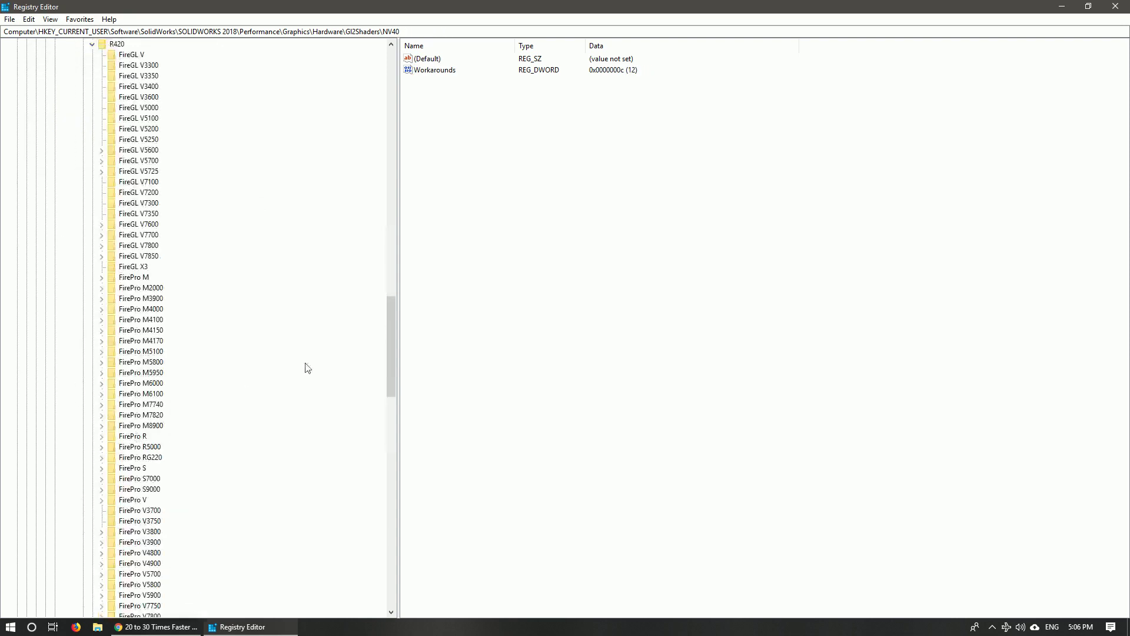
scroll(276, 412, "down", 3)
scroll(274, 432, "down", 10)
scroll(274, 432, "down", 5)
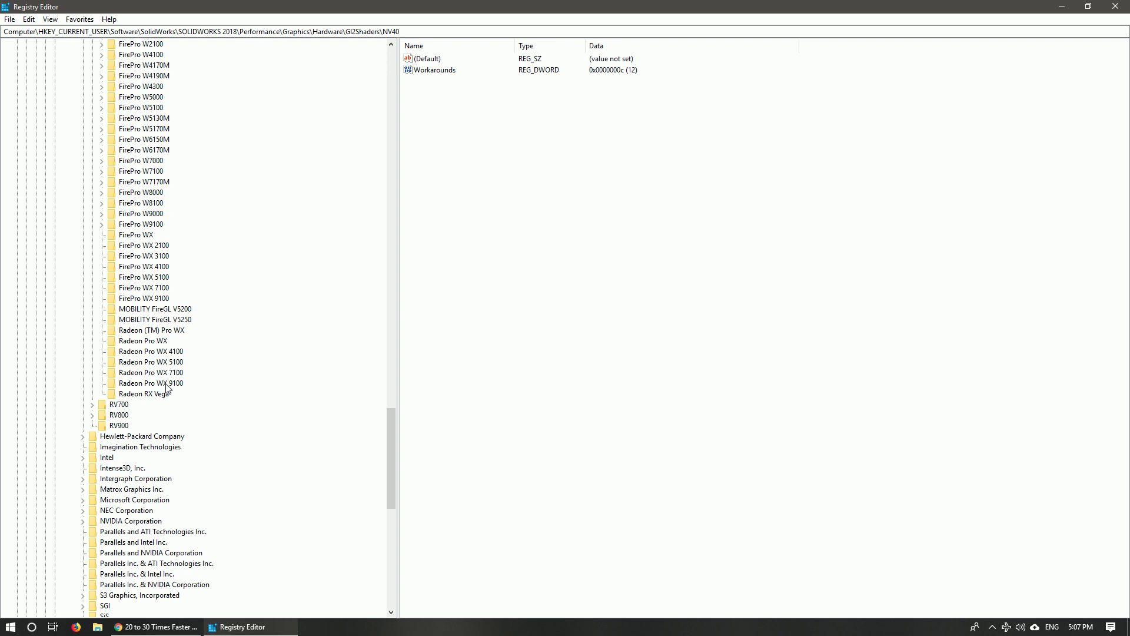
left_click(158, 299)
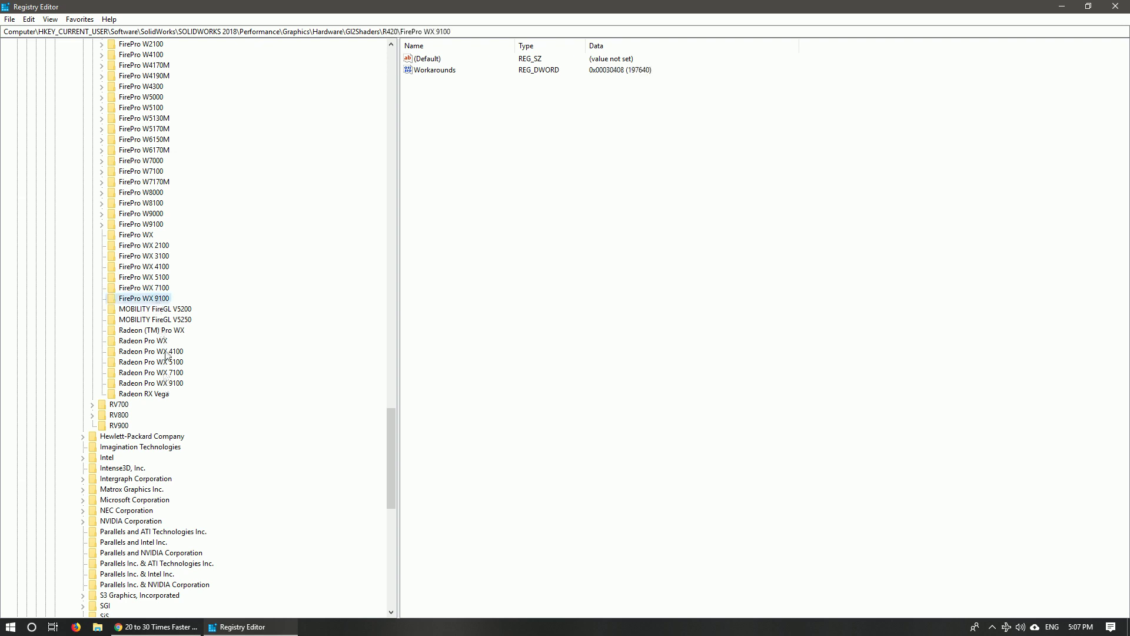
left_click(164, 384)
left_click(159, 301)
left_click(426, 71)
double_click(426, 72)
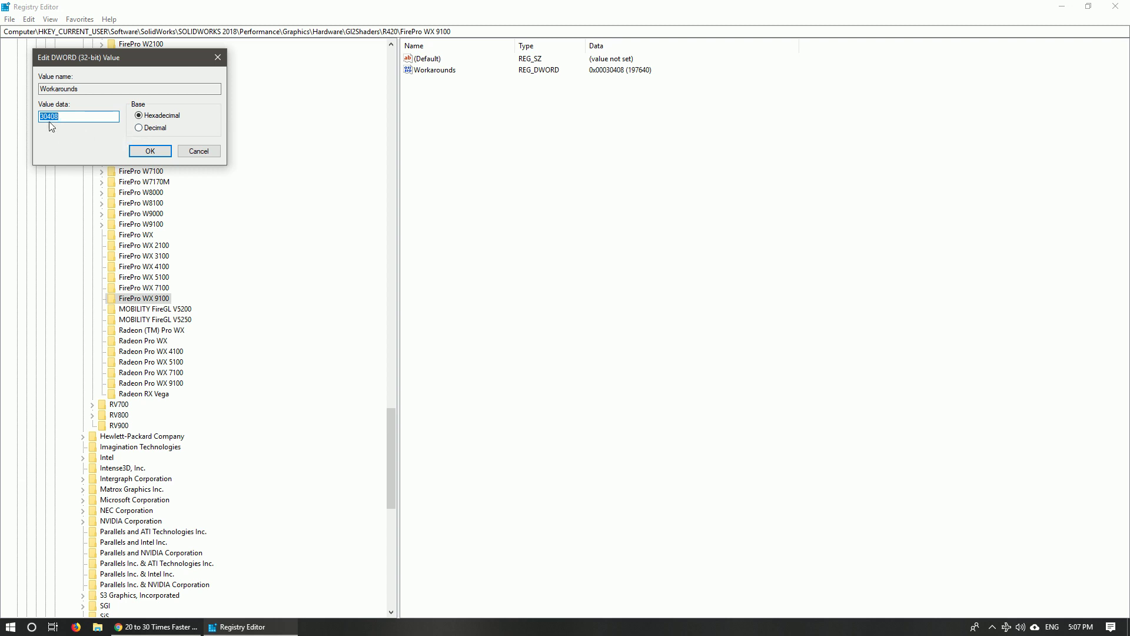
type("40")
left_click(151, 151)
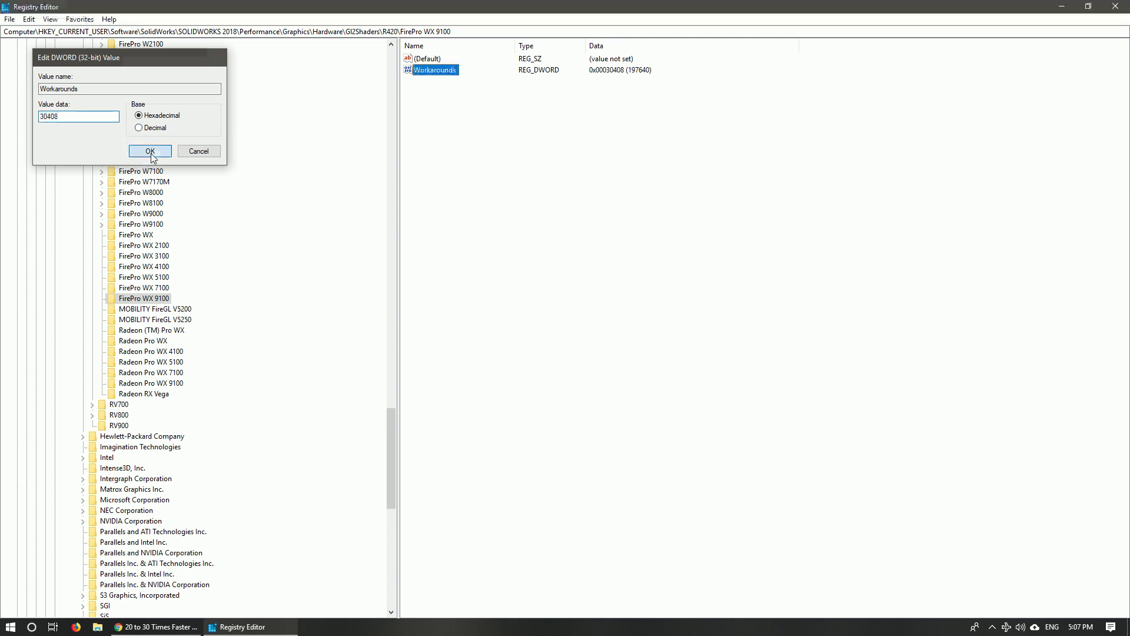
left_click(167, 321)
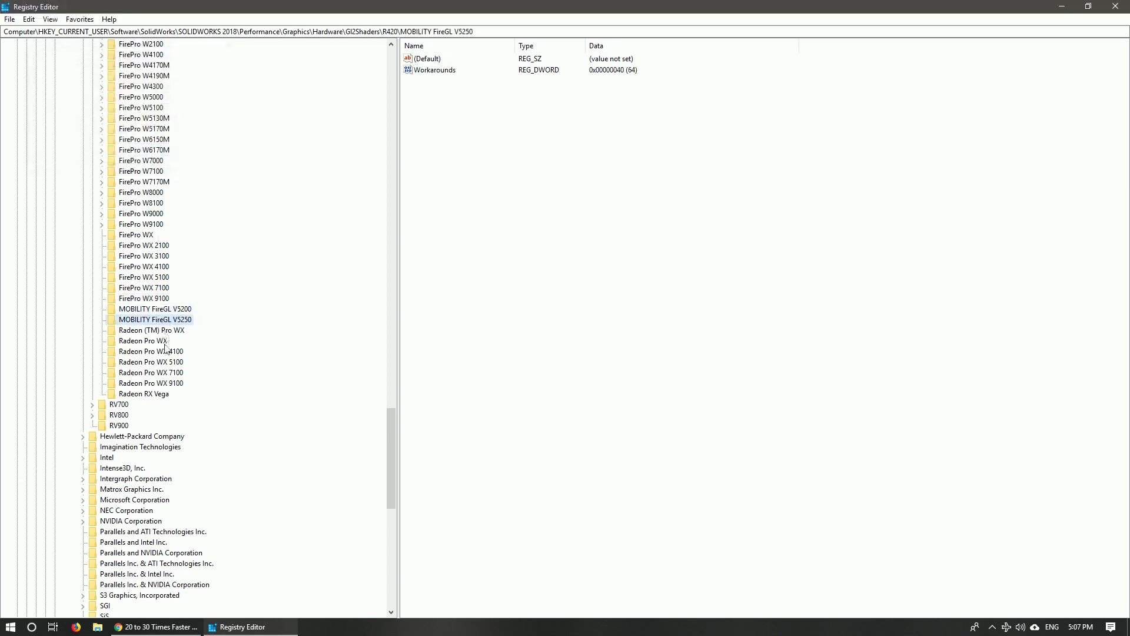
Store 31408 (hex) as the Radeon RX Vega Workarounds data, then close Registry Editor.
left_click(168, 393)
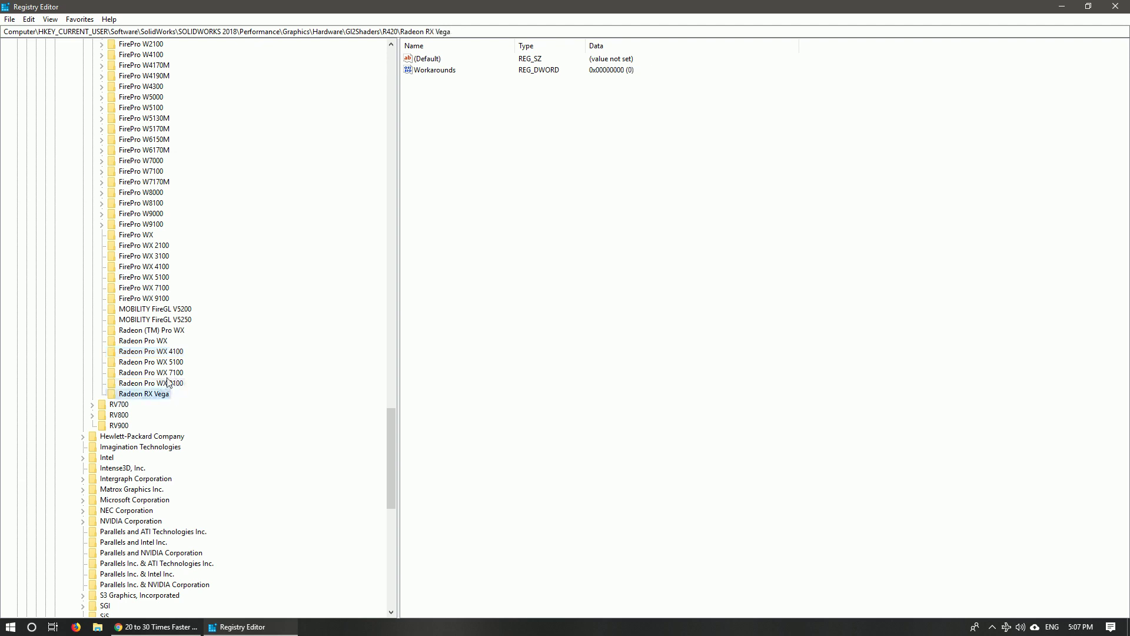
left_click(166, 383)
double_click(434, 71)
type("31408")
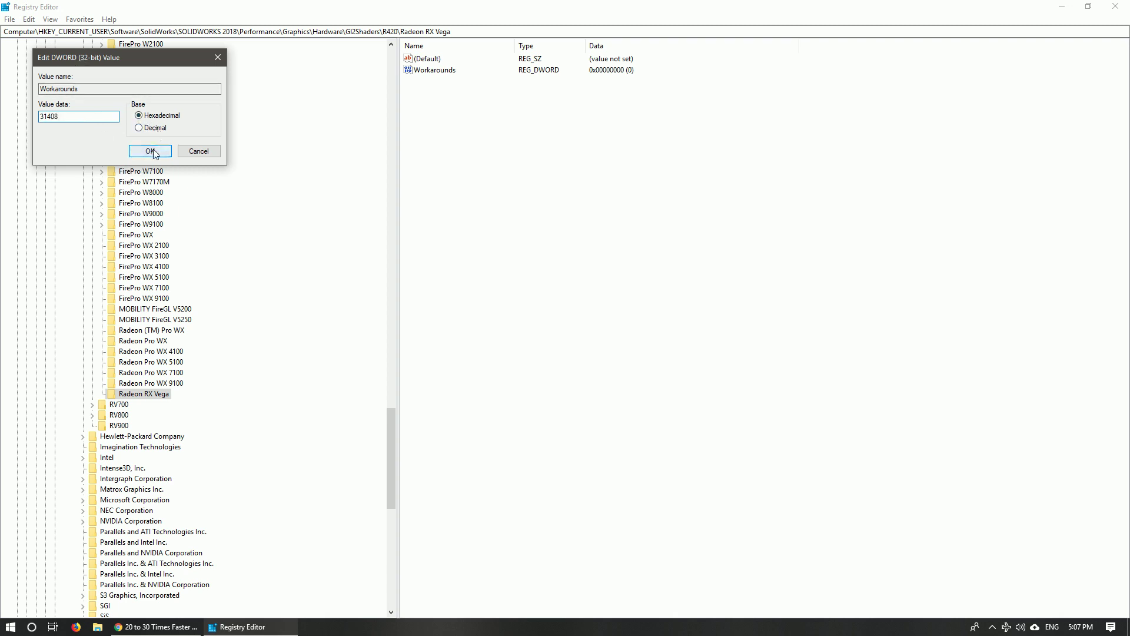
left_click(150, 151)
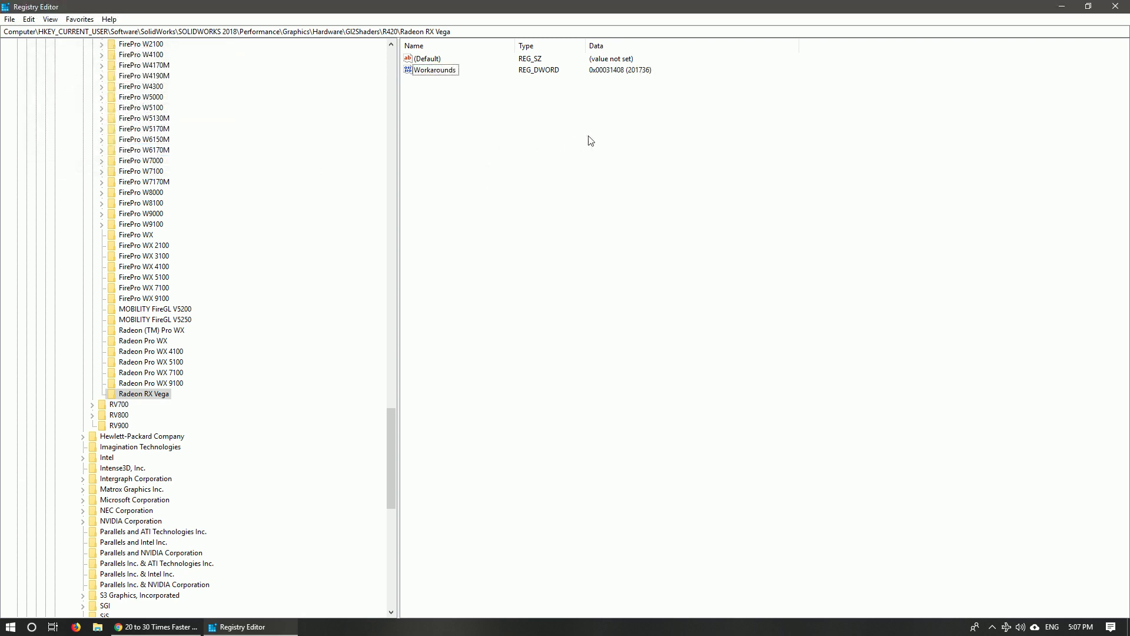
left_click(1117, 9)
right_click(383, 175)
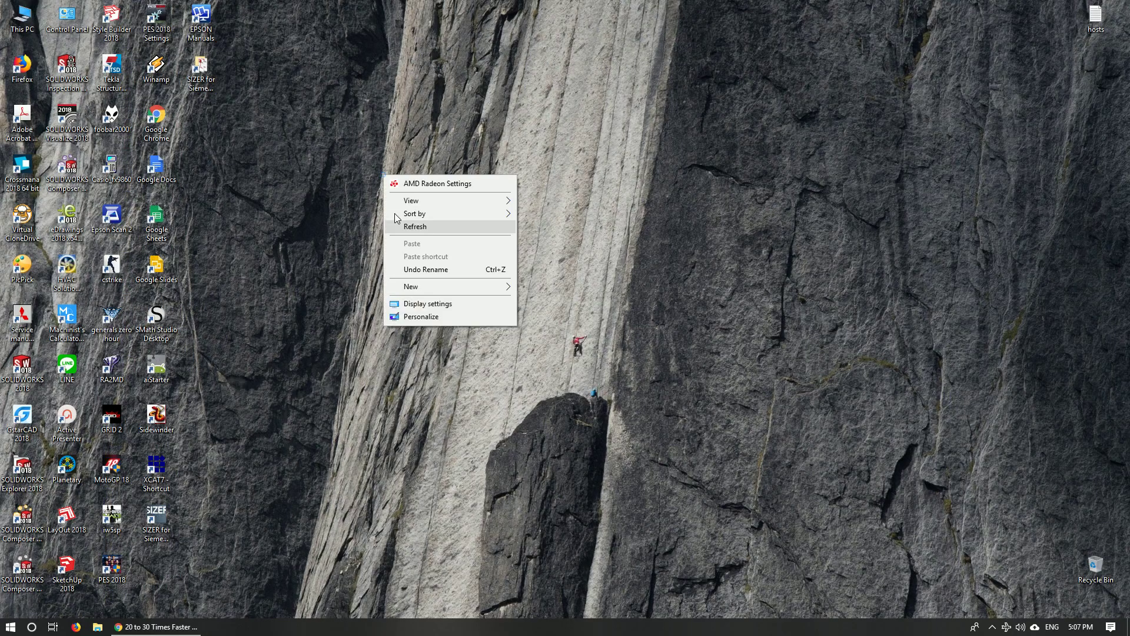
Refresh the desktop, launch SOLIDWORKS 2018 and open Cha shop.SLDASM from Recent.
left_click(412, 227)
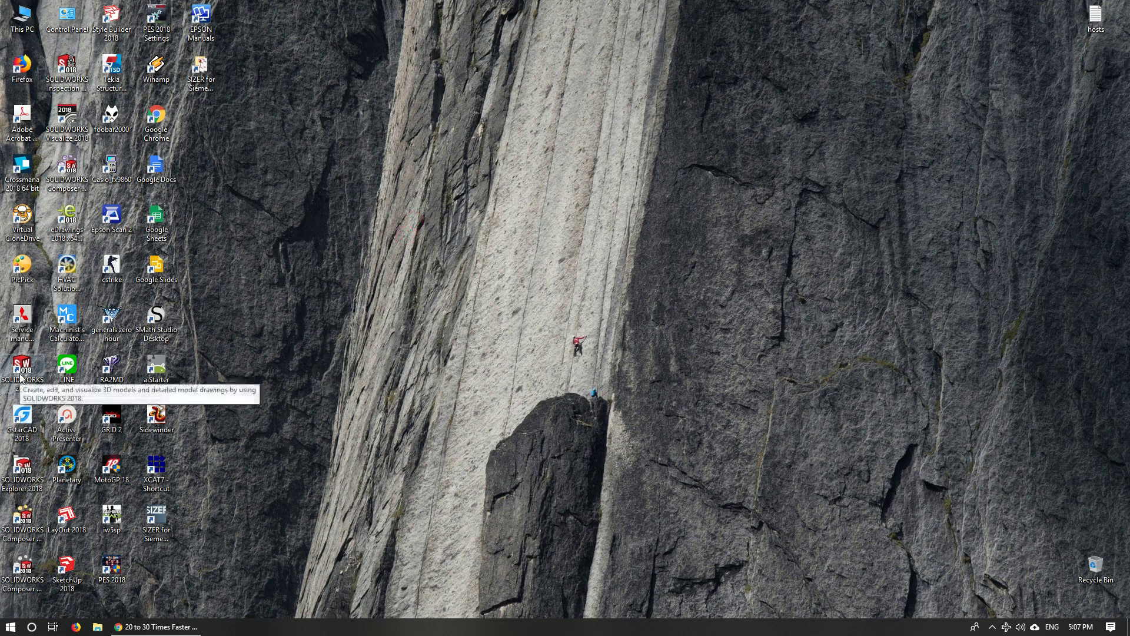
double_click(22, 367)
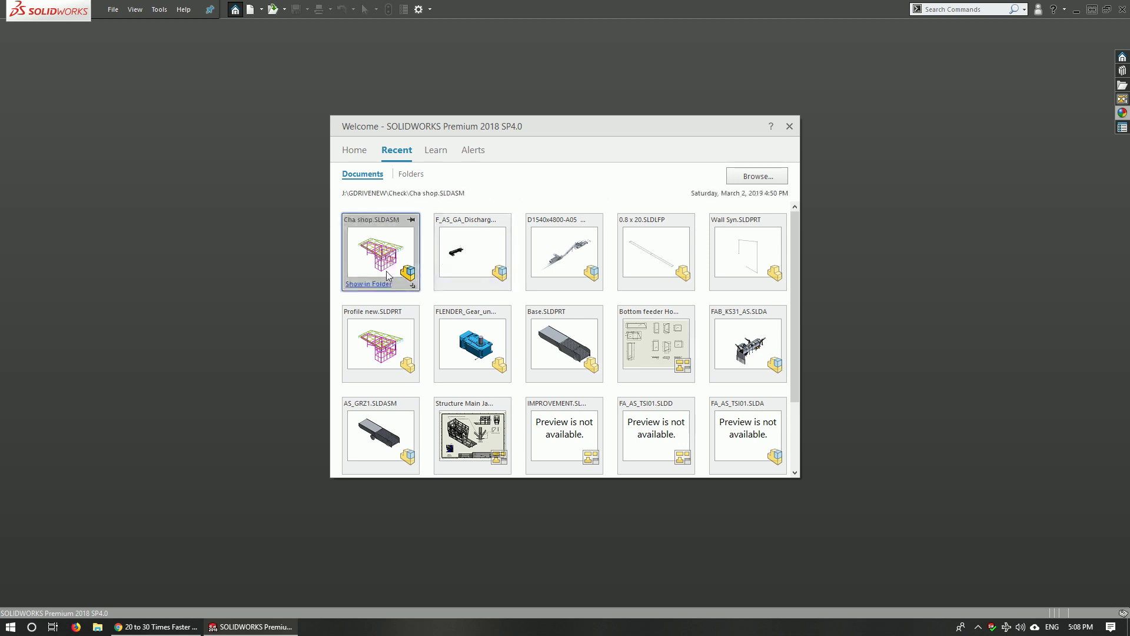
left_click(351, 270)
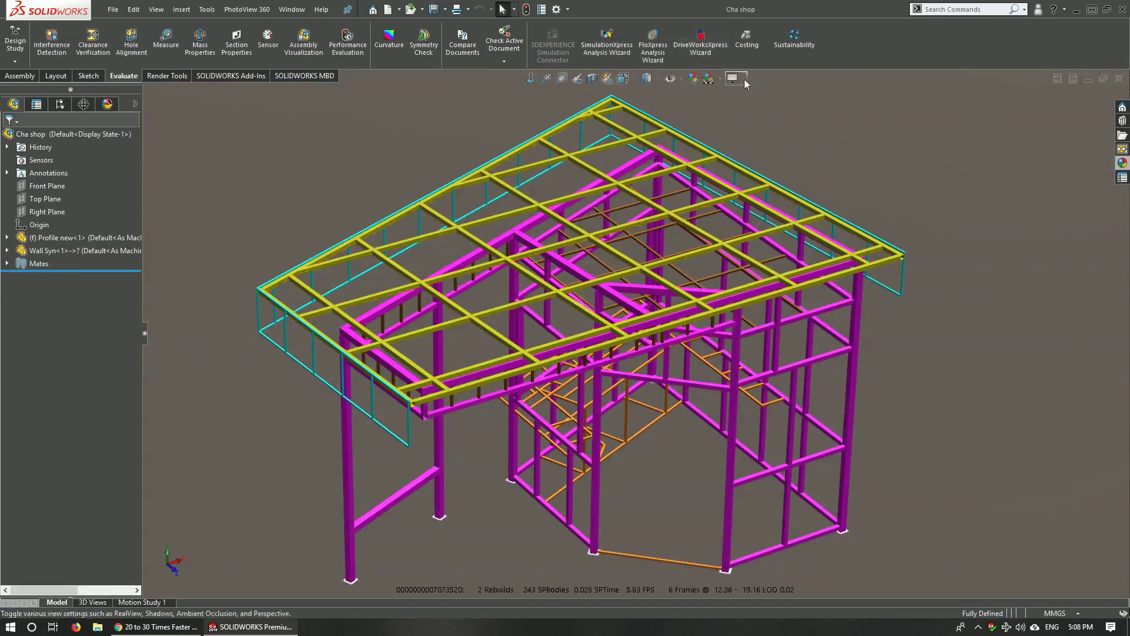
Toggle RealView Graphics on and off repeatedly to compare the assembly's frame rate.
left_click(744, 79)
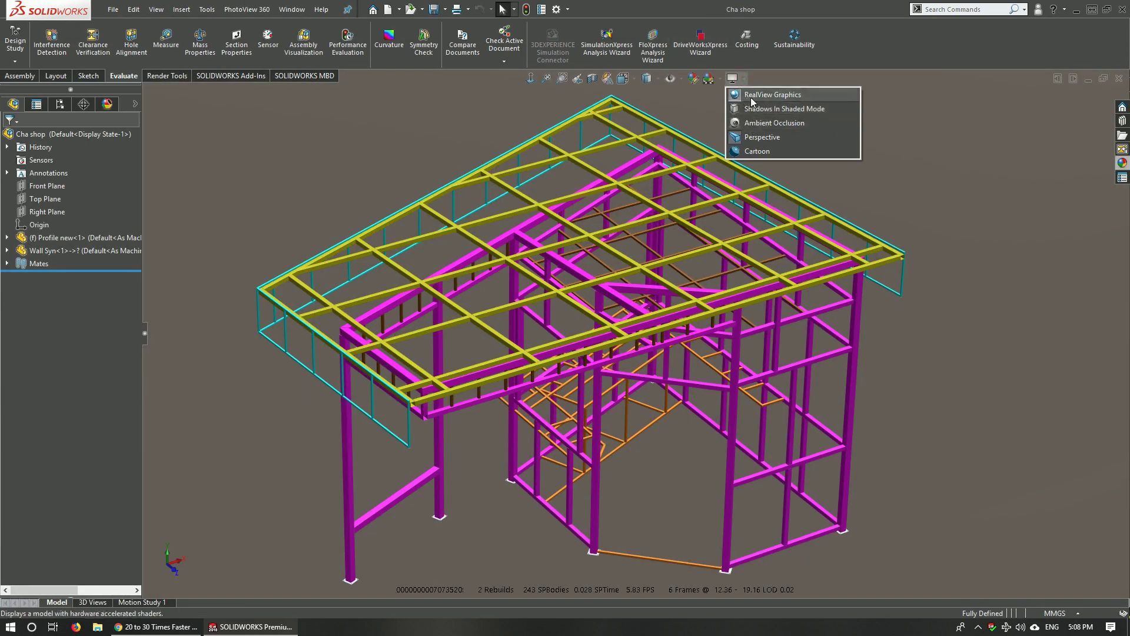
left_click(710, 97)
left_click(743, 84)
left_click(743, 85)
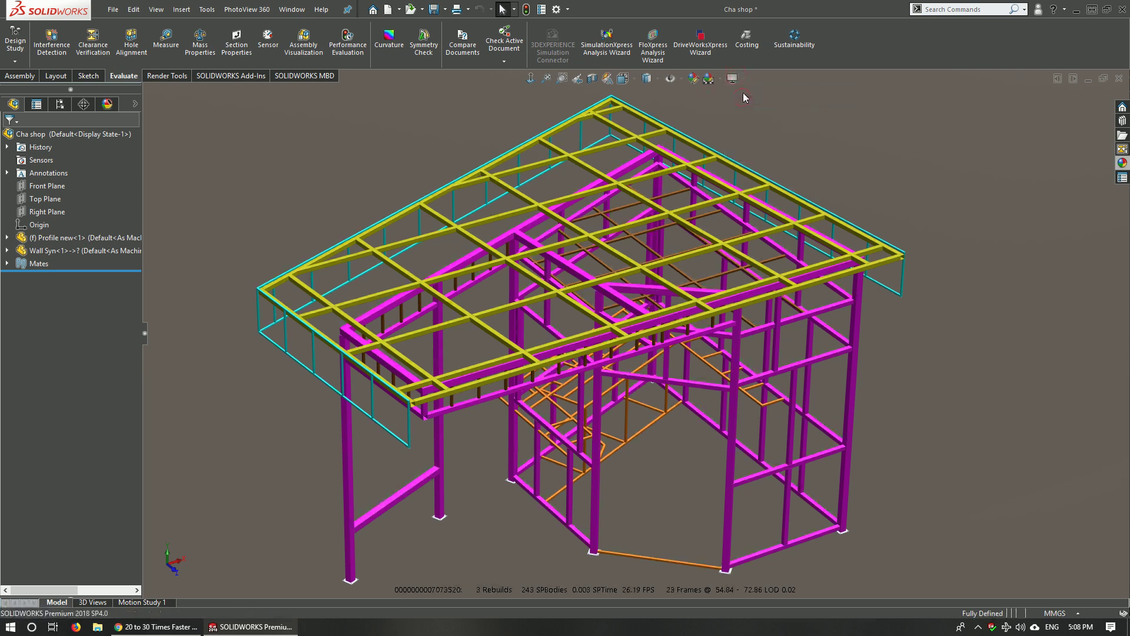
left_click(736, 78)
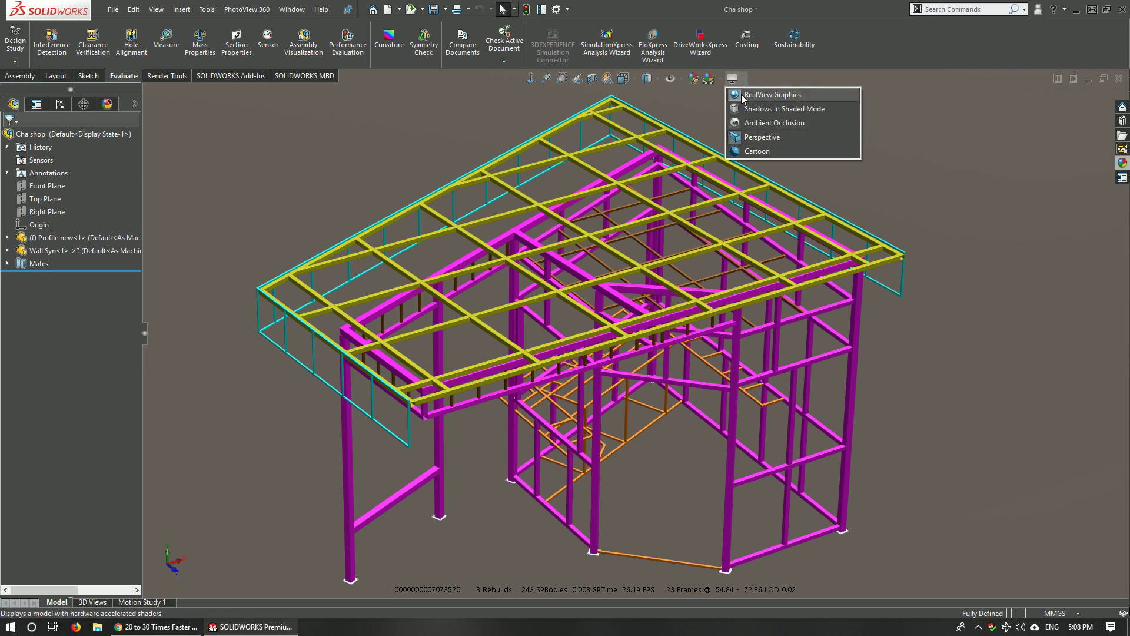
left_click(743, 95)
left_click(733, 79)
left_click(748, 95)
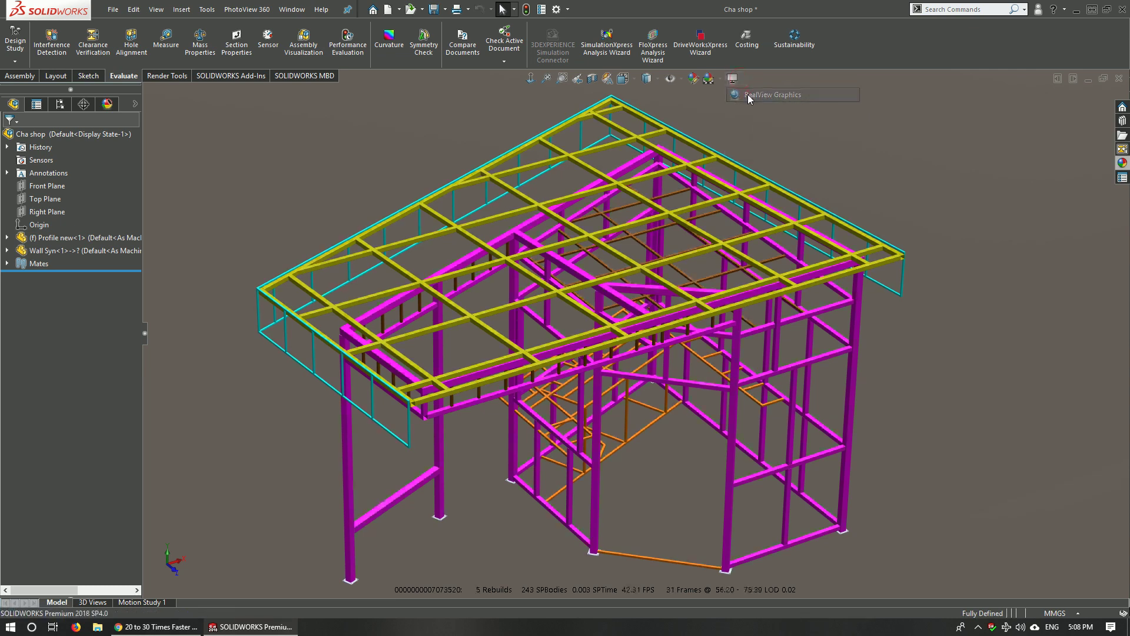
left_click(733, 78)
left_click(732, 78)
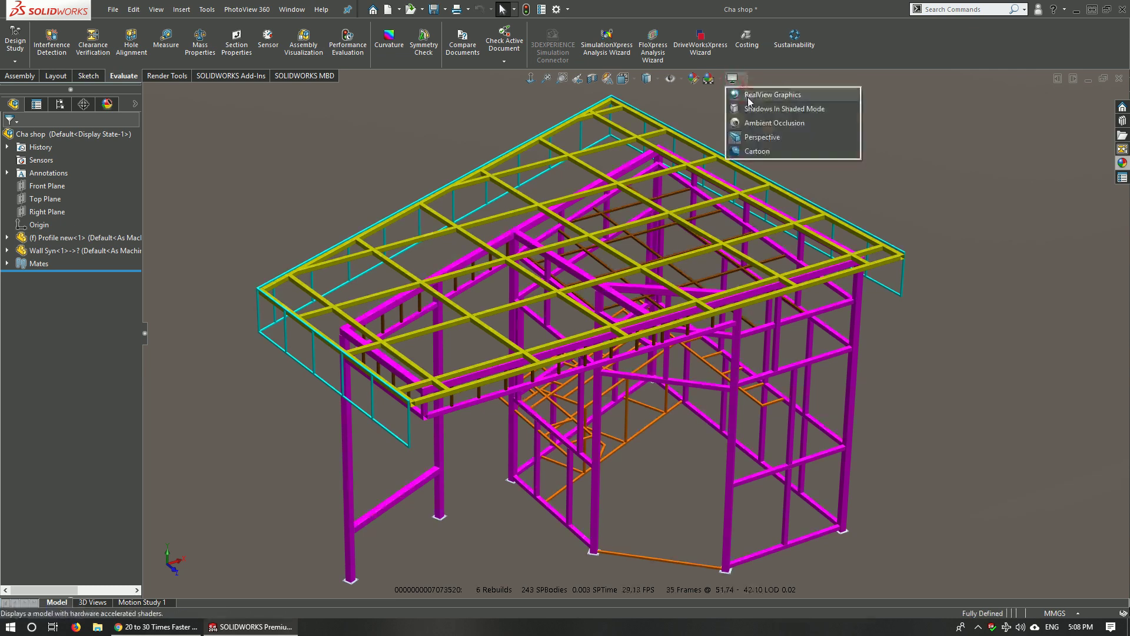
left_click(749, 97)
left_click(736, 79)
left_click(736, 79)
left_click(748, 94)
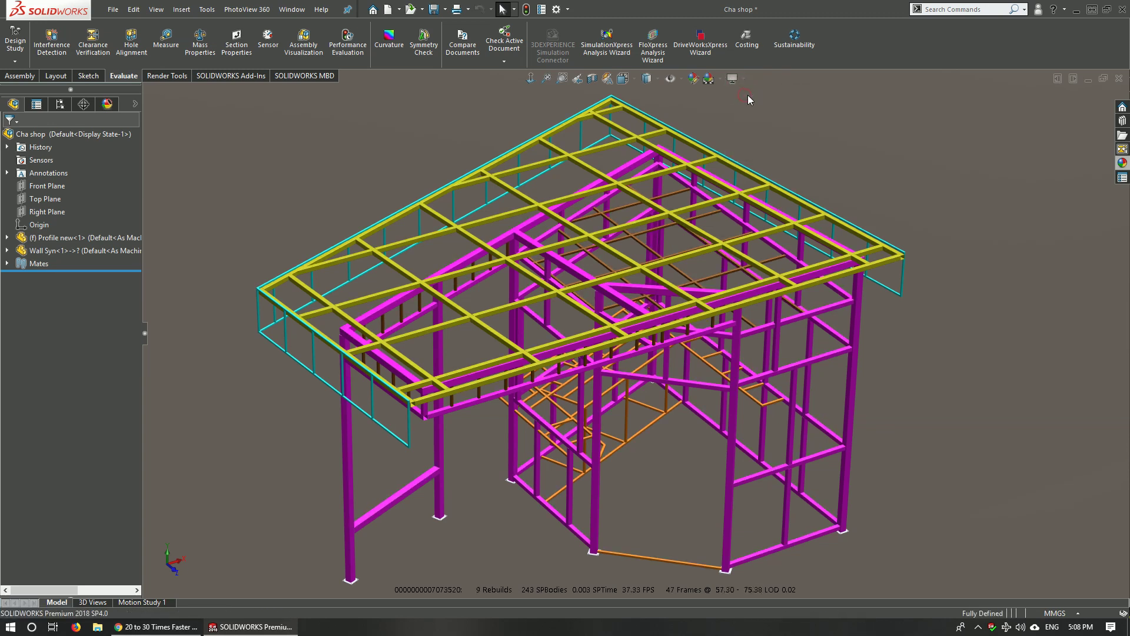
left_click(732, 78)
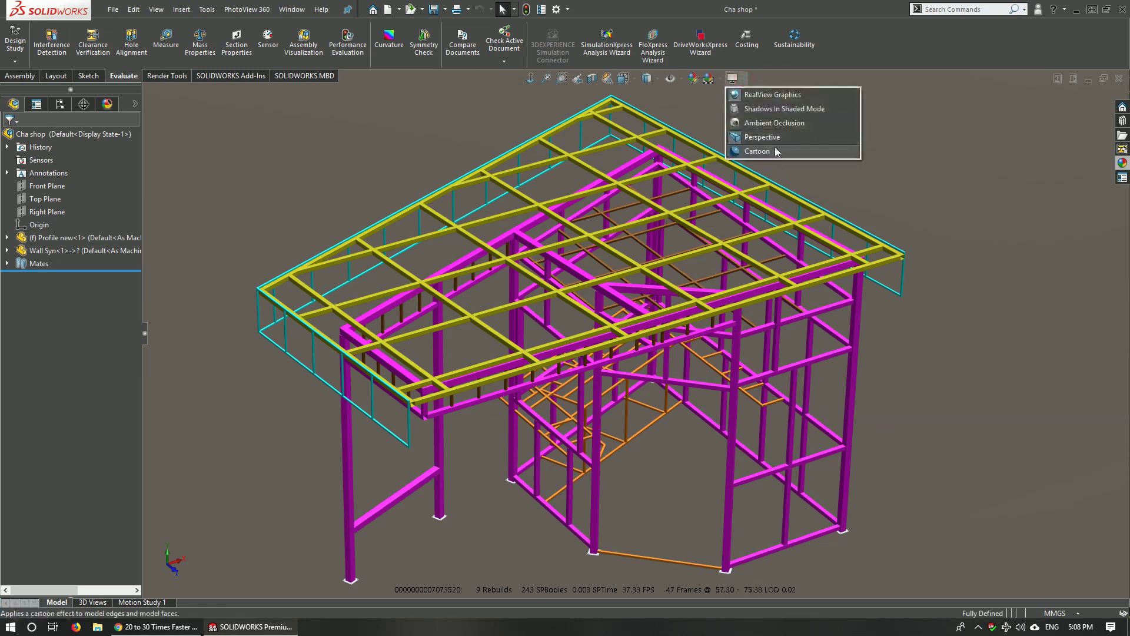
Apply the Cartoon effect and orbit the assembly, reaching 42.69 FPS.
left_click(798, 152)
middle_click_drag(871, 188, 959, 224)
middle_click_drag(636, 297, 625, 330)
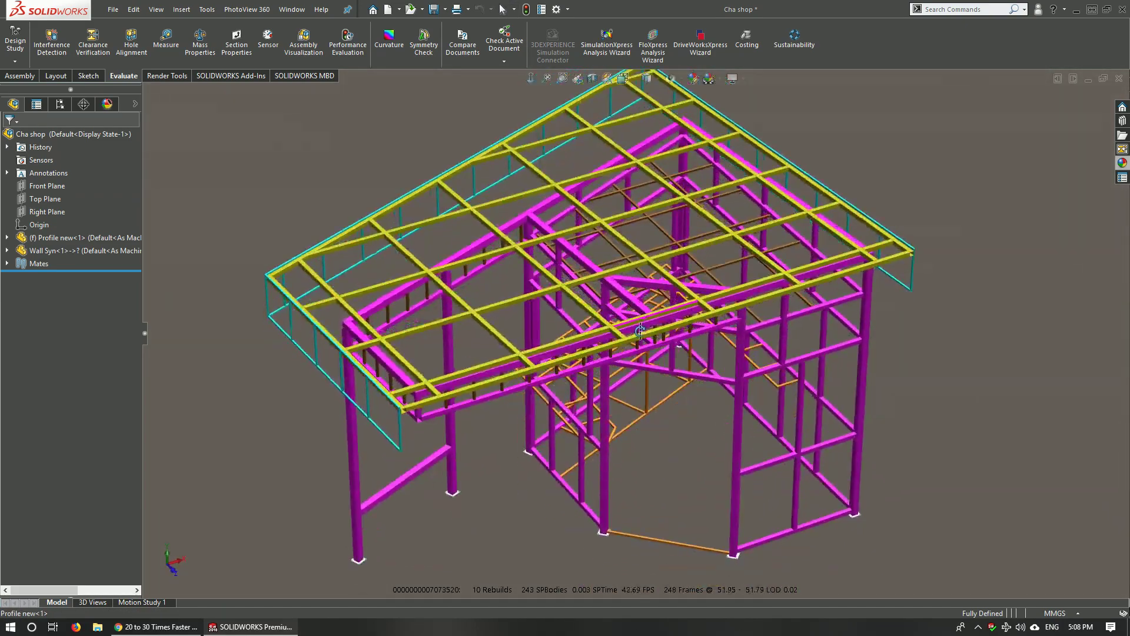
Orbit the frame, enable Shadows In Shaded Mode, and keep orbiting with shadows on.
scroll(608, 358, "up", 3)
scroll(608, 357, "down", 3)
middle_click_drag(608, 357, 677, 306)
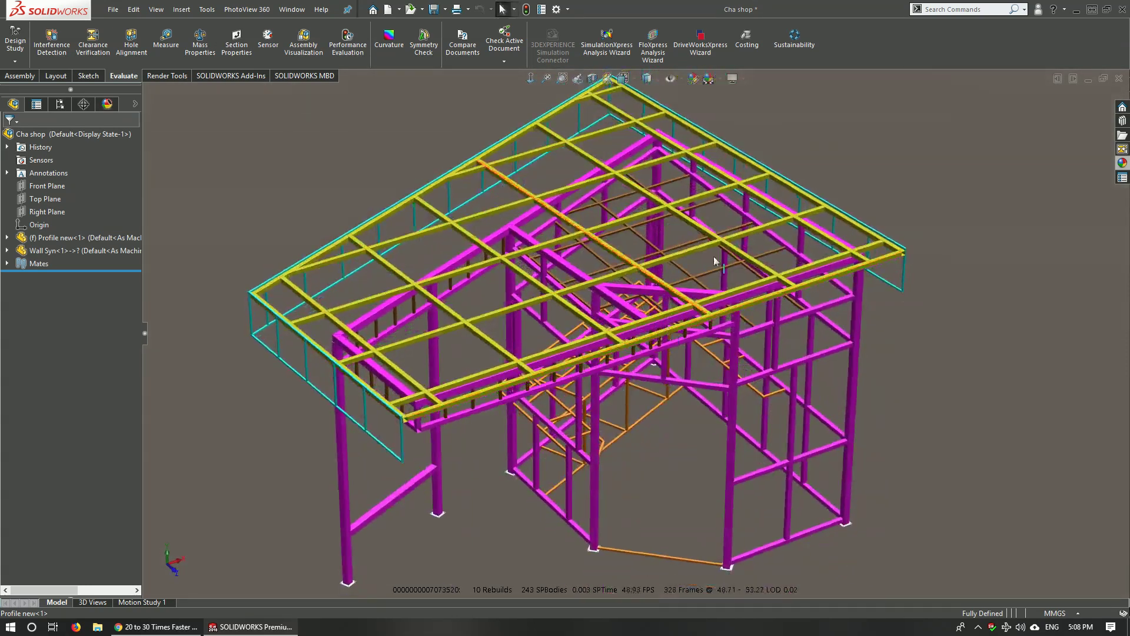
left_click(733, 79)
left_click(742, 108)
mouse_move(624, 306)
middle_mouse_down()
mouse_move(587, 327)
mouse_move(589, 360)
middle_mouse_up()
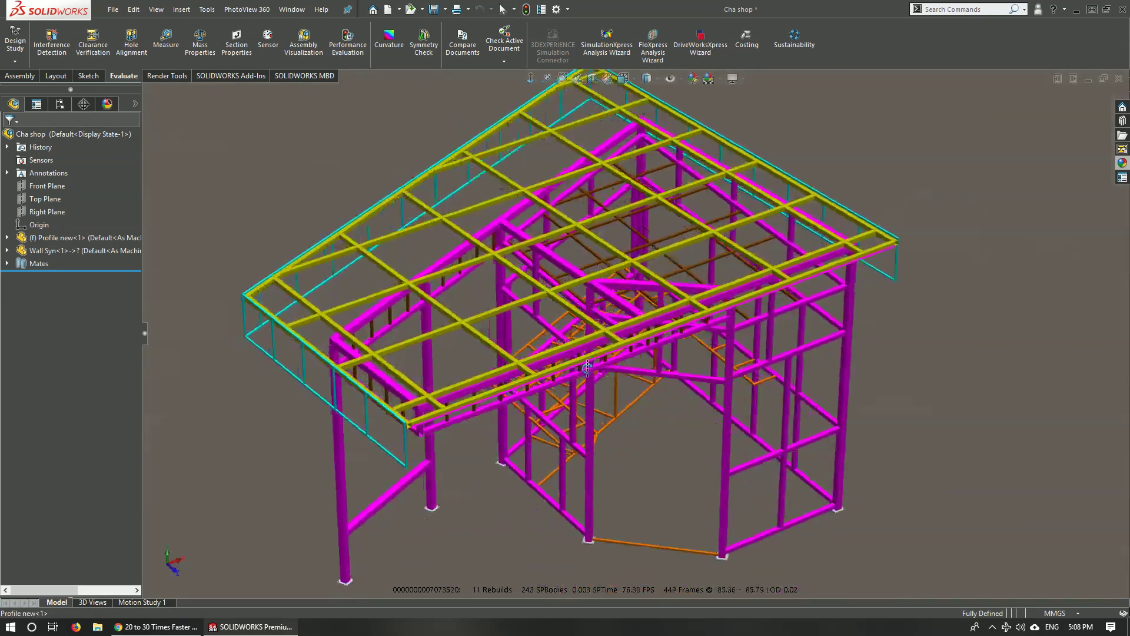
middle_click_drag(589, 360, 612, 321)
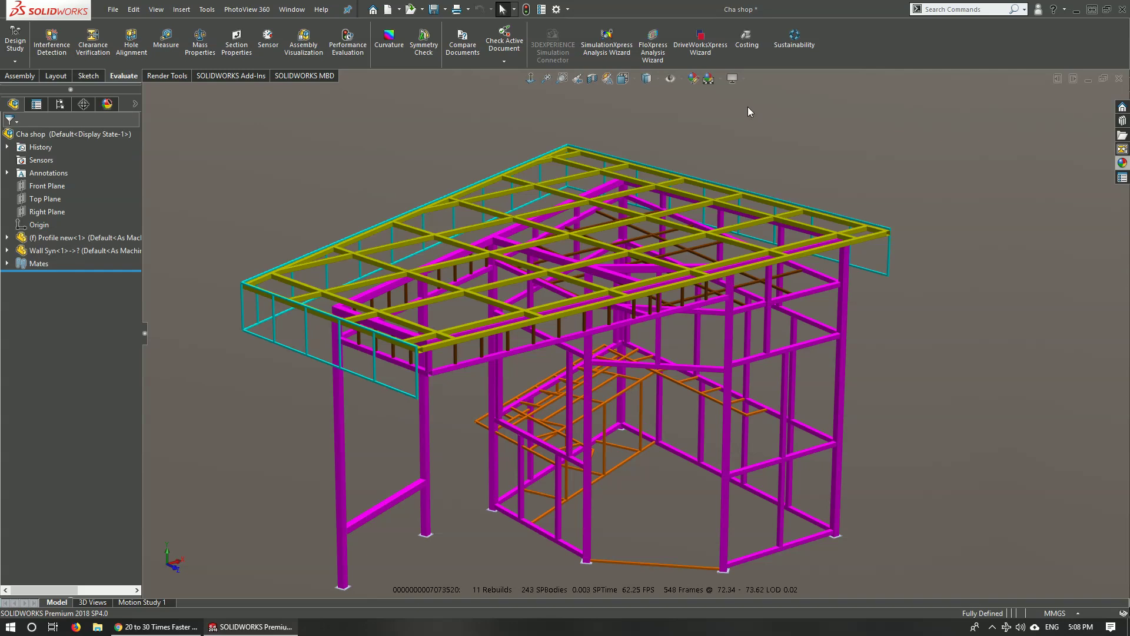
Orbit to a near-front view, pan slightly, then minimize SOLIDWORKS to the desktop.
mouse_move(744, 122)
middle_mouse_down()
mouse_move(809, 310)
mouse_move(576, 391)
mouse_move(574, 374)
mouse_move(596, 355)
middle_mouse_up()
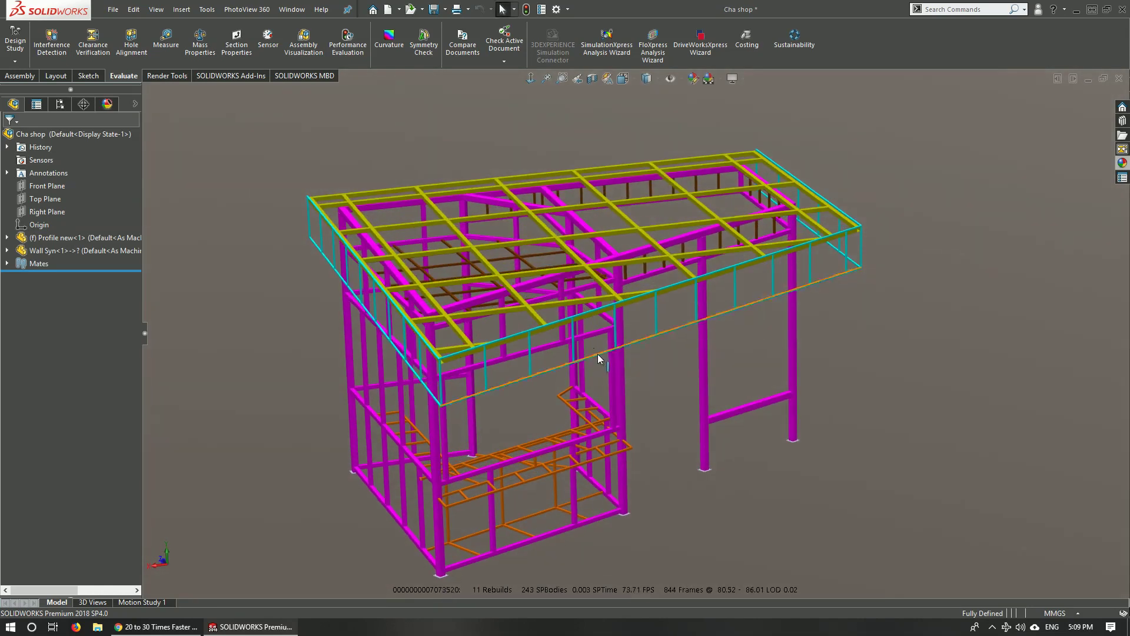
middle_click_drag(575, 379, 613, 378, "ctrl")
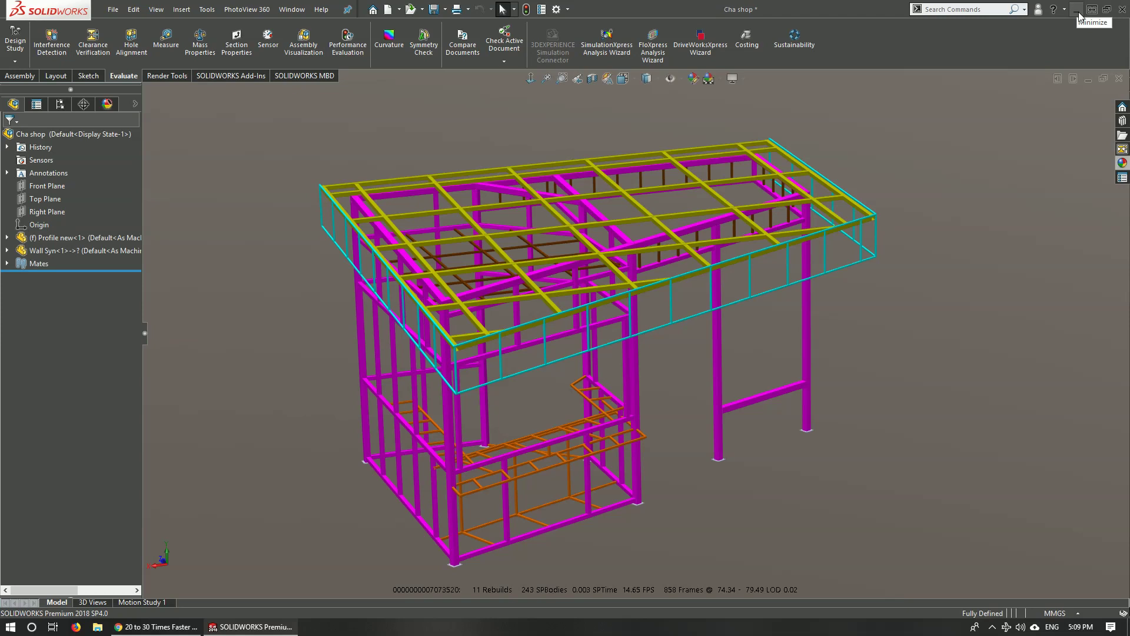
left_click(1077, 10)
Launch AMD Radeon Settings from the desktop and show Global WattMan maximized.
right_click(333, 251)
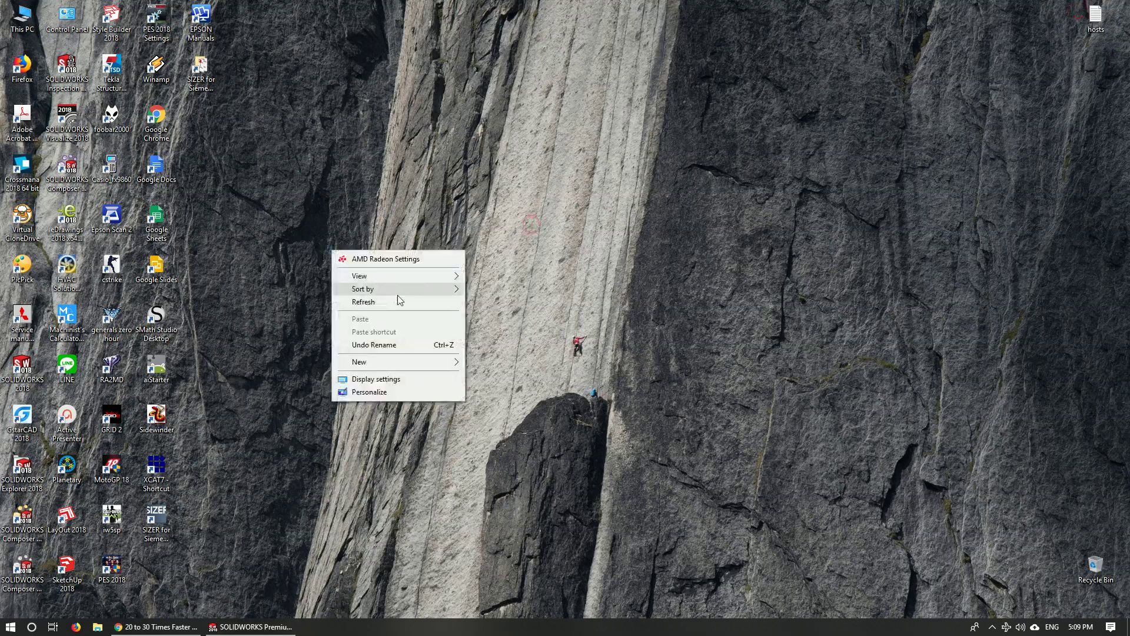
left_click(405, 260)
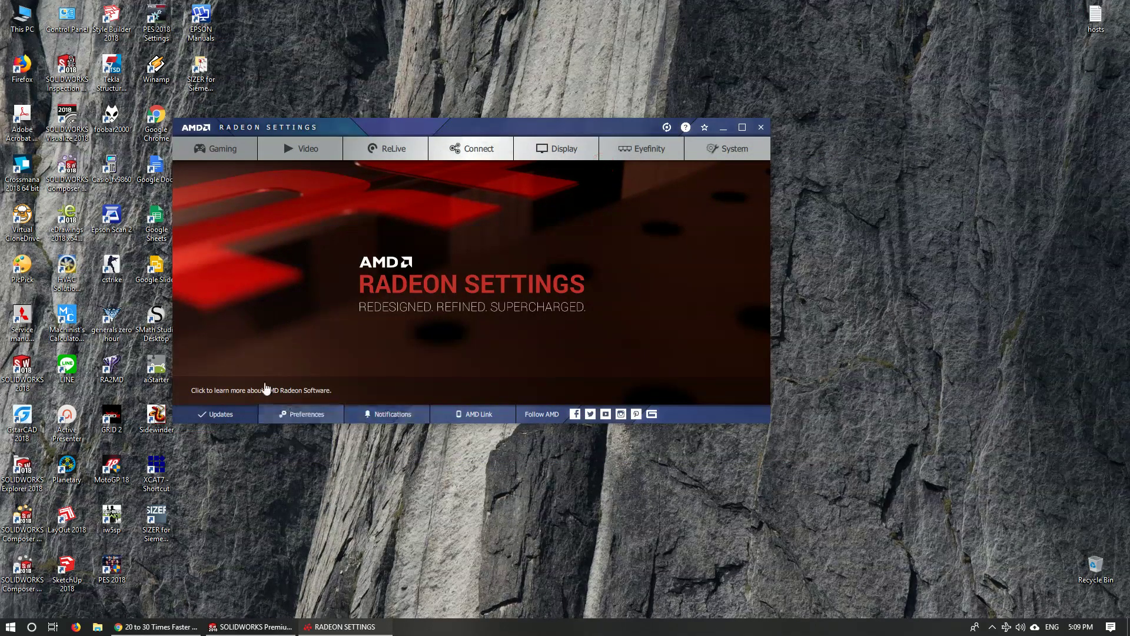
left_click(219, 152)
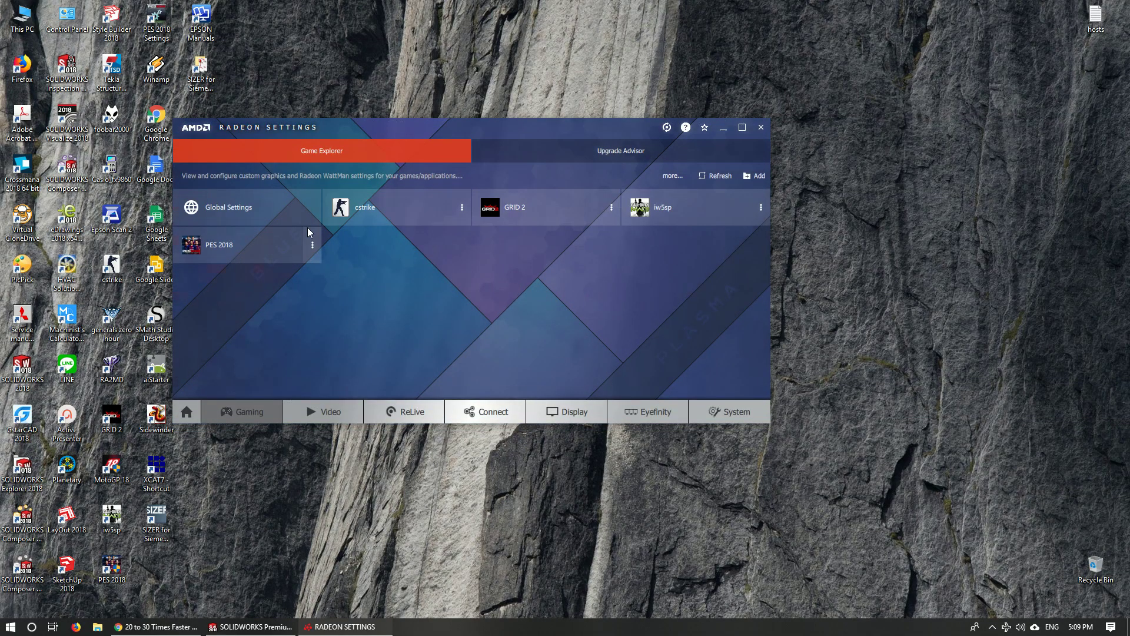
left_click(263, 211)
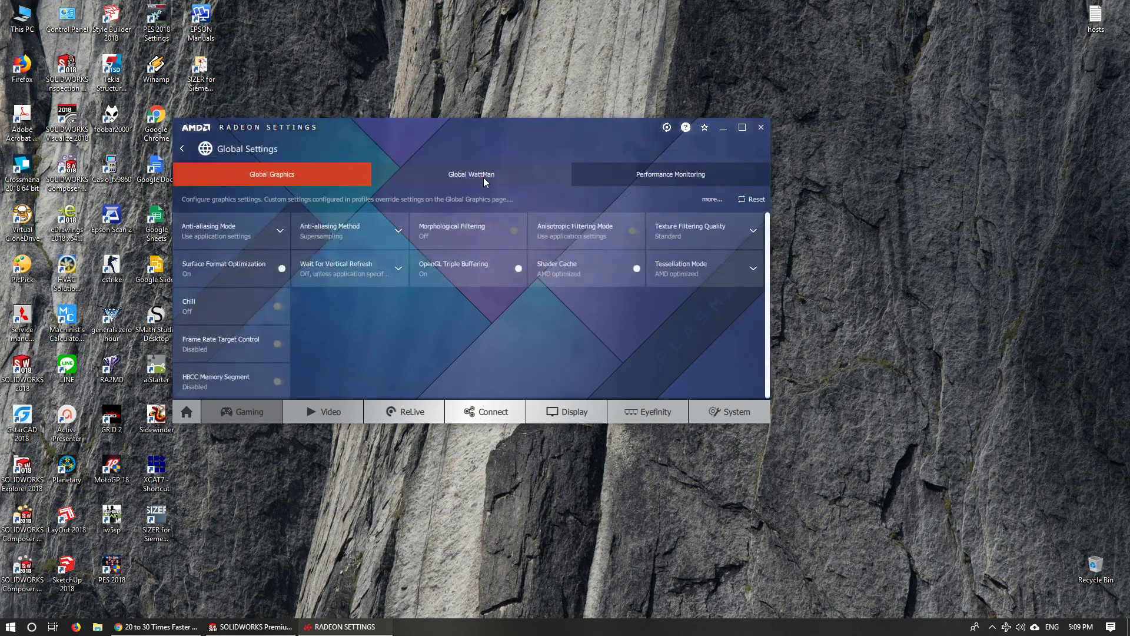
left_click(483, 177)
left_click(742, 127)
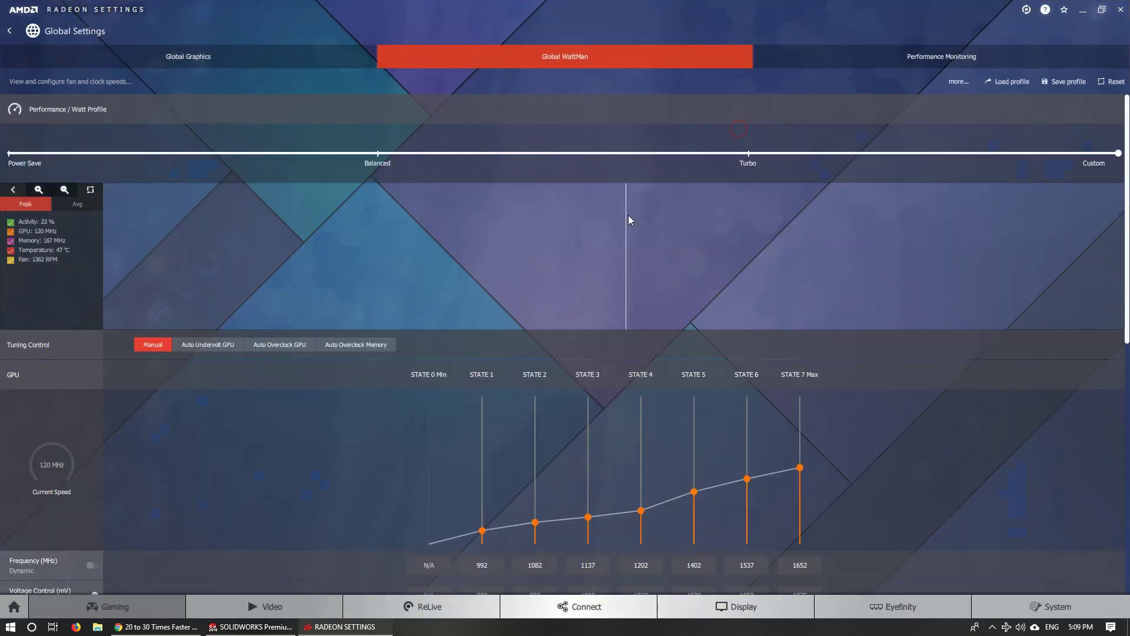
Scroll through the WattMan clock states up to 1652 MHz and fan curve, then close it.
scroll(510, 323, "down", 1)
scroll(511, 321, "down", 1)
scroll(512, 323, "down", 1)
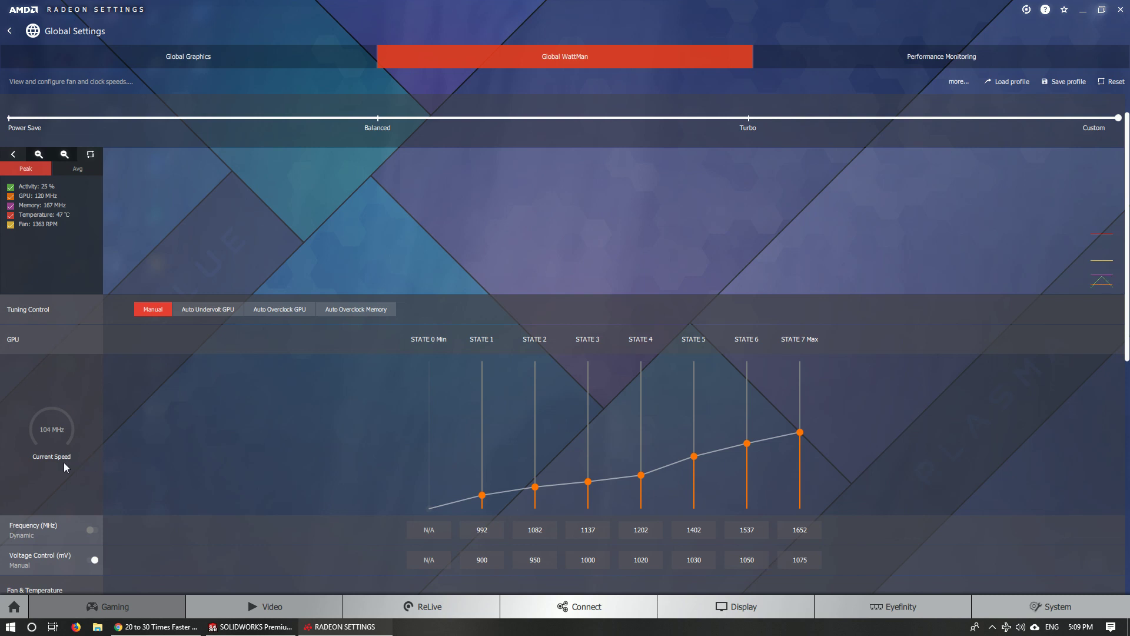
scroll(214, 461, "down", 1)
scroll(214, 461, "down", 2)
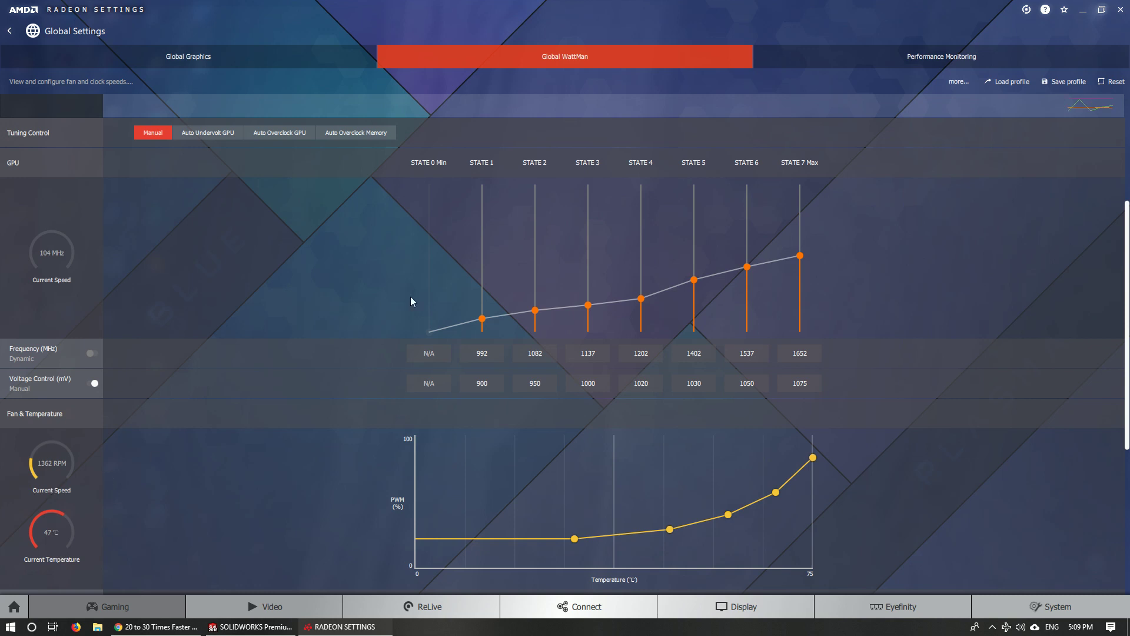
mouse_move(776, 493)
scroll(609, 414, "up", 1)
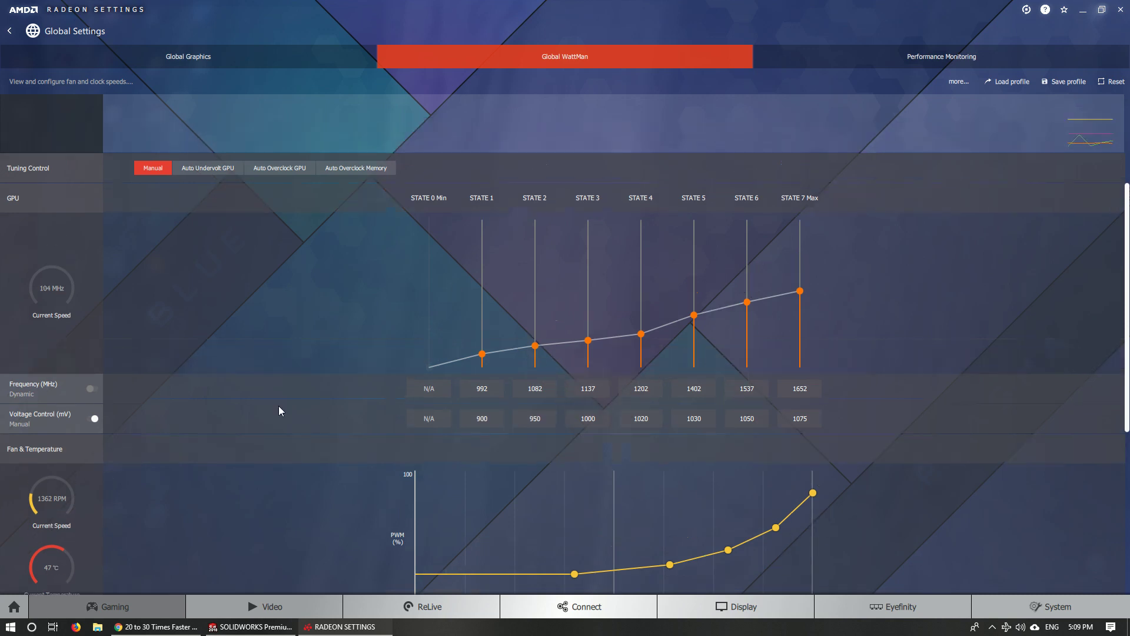
scroll(608, 495, "up", 1)
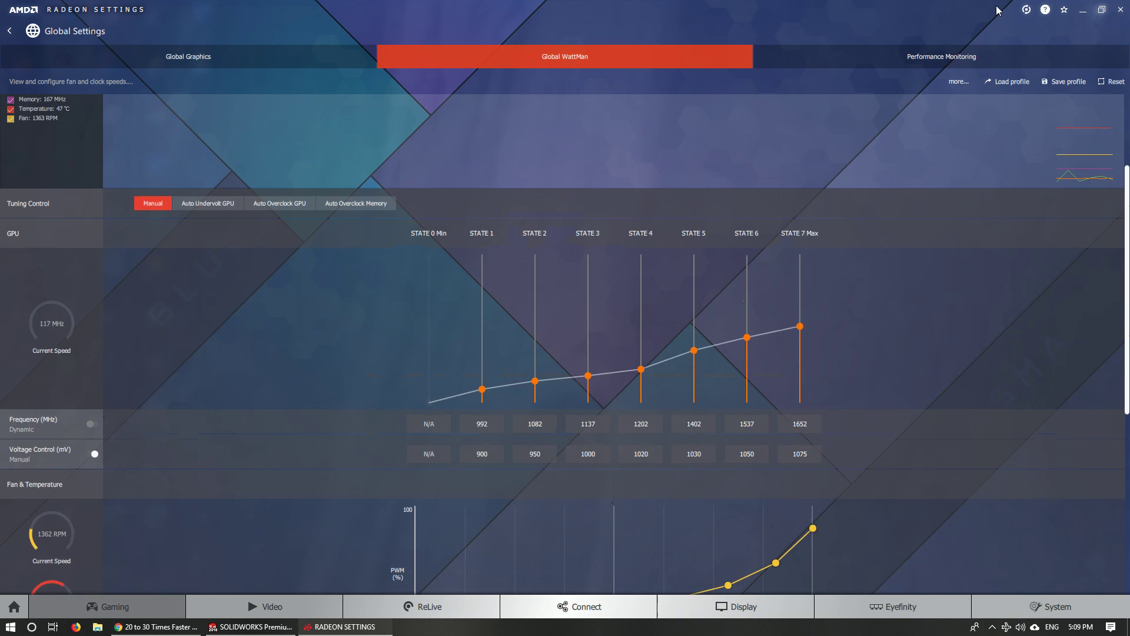
left_click(1120, 10)
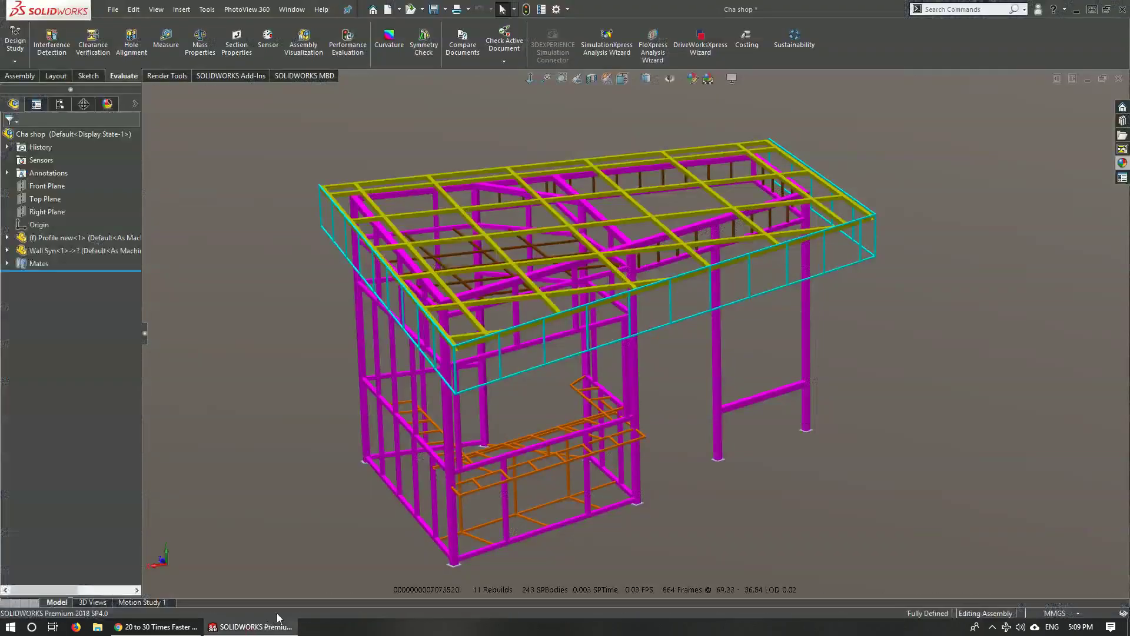
Restore SOLIDWORKS with Alt+Tab, then orbit and zoom the Cha shop frame at 45.25 FPS.
key("alt+Tab")
mouse_move(885, 482)
middle_mouse_down()
mouse_move(648, 558)
mouse_move(392, 462)
mouse_move(399, 316)
mouse_move(836, 205)
mouse_move(683, 252)
middle_mouse_up()
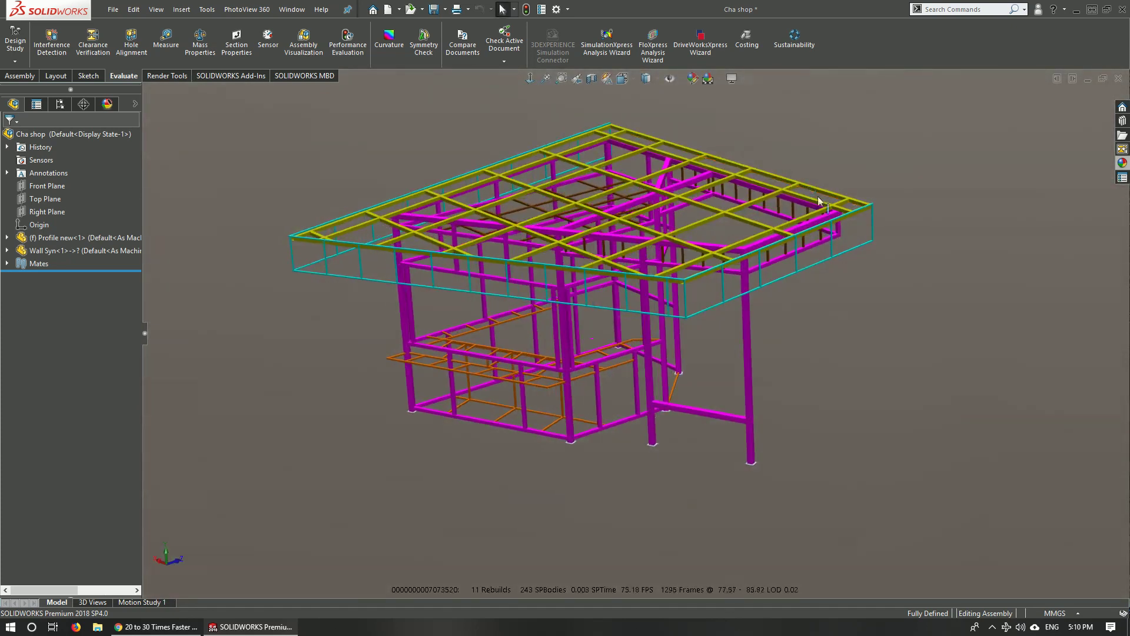
scroll(683, 252, "down", 3)
scroll(683, 252, "down", 3)
scroll(683, 252, "up", 5)
middle_click_drag(683, 252, 815, 355)
scroll(539, 242, "down", 2)
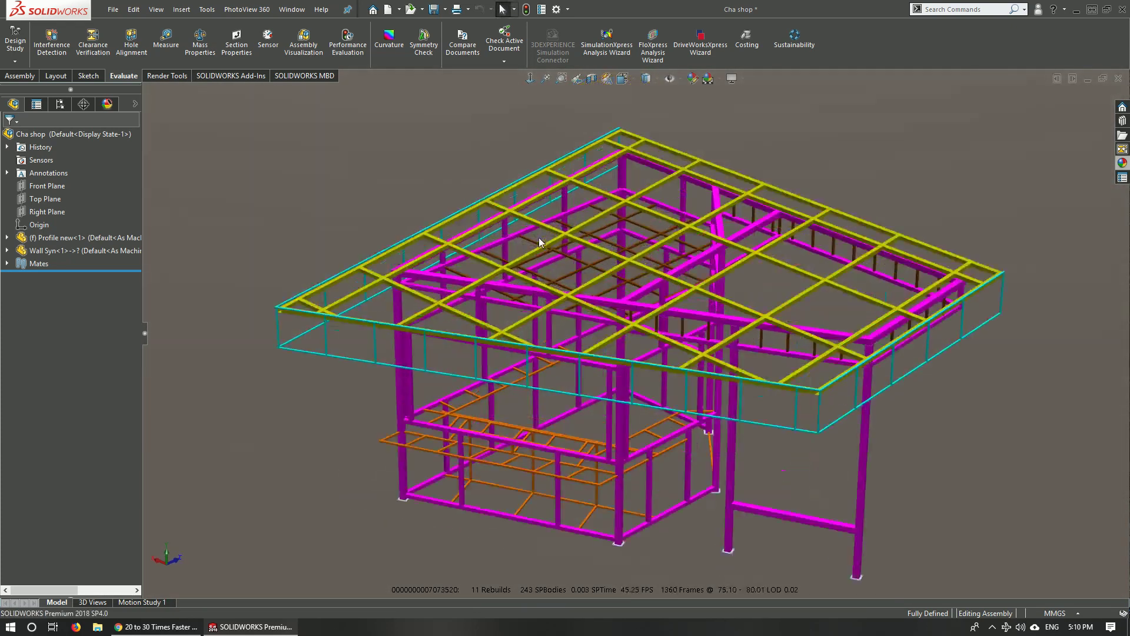
left_click(969, 454)
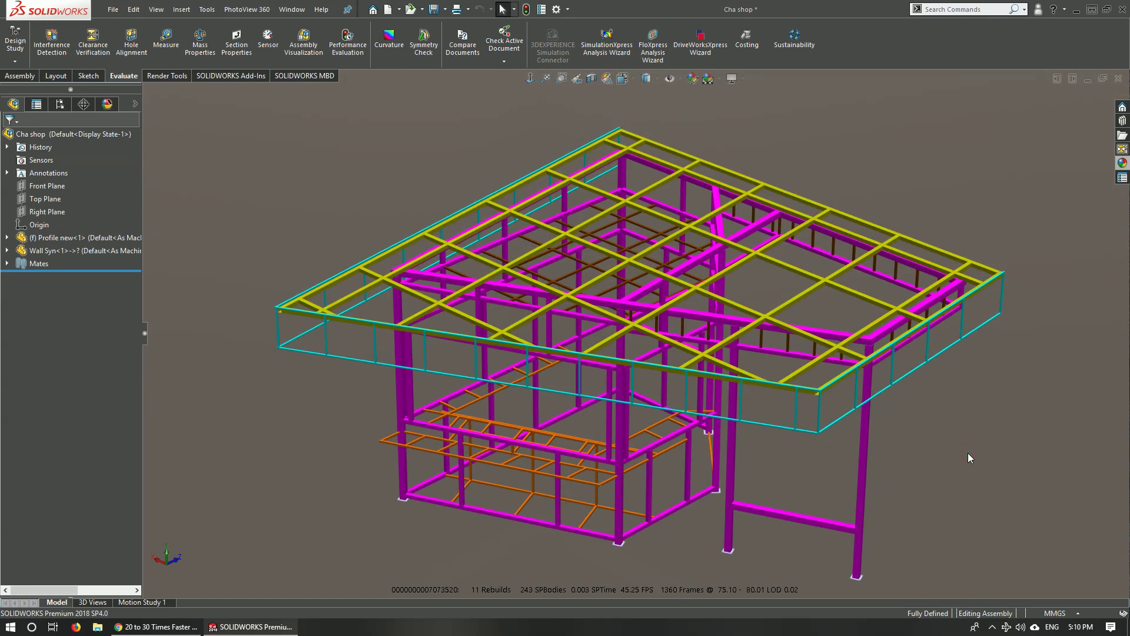